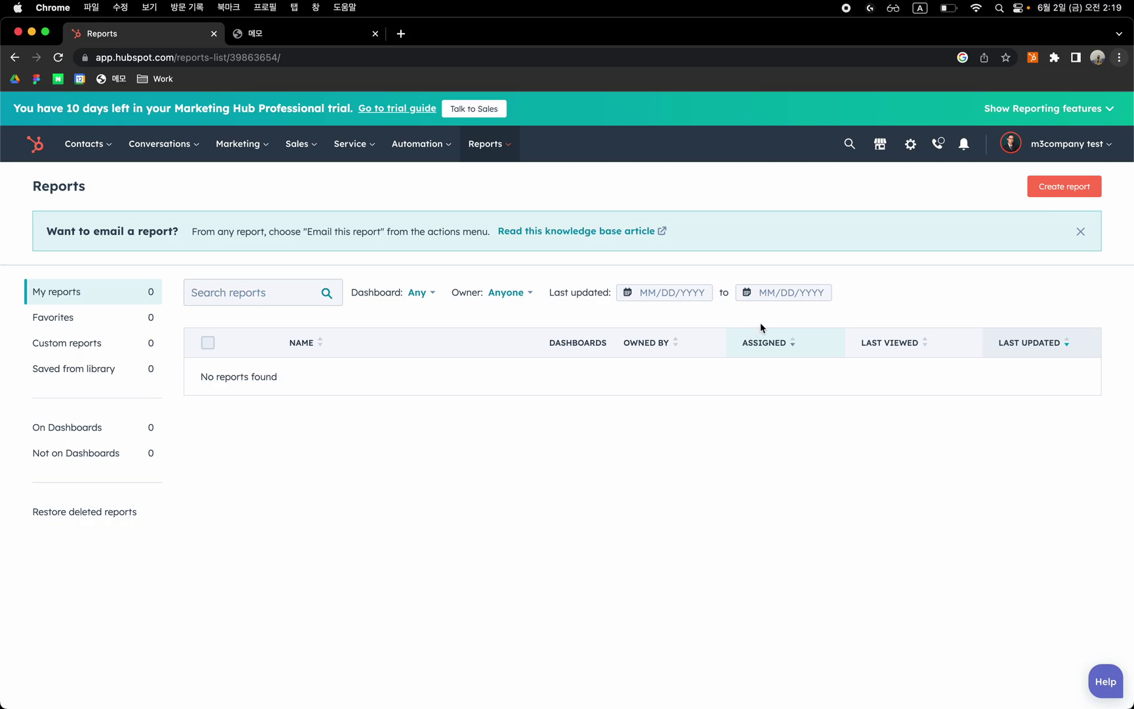
- Start creating a new report and look over the available options and report templates
{"action": "left_click", "coordinate": [1040, 193]}
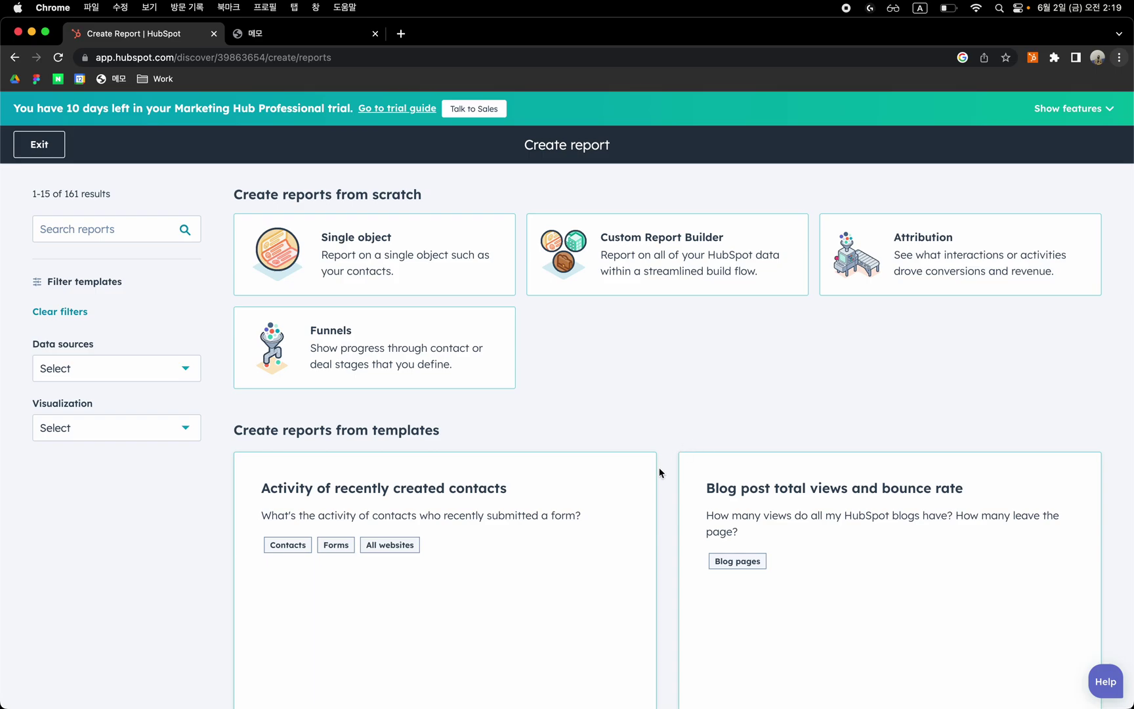
{"action": "scroll", "coordinate": [660, 472], "scroll_direction": "down", "scroll_amount": 15}
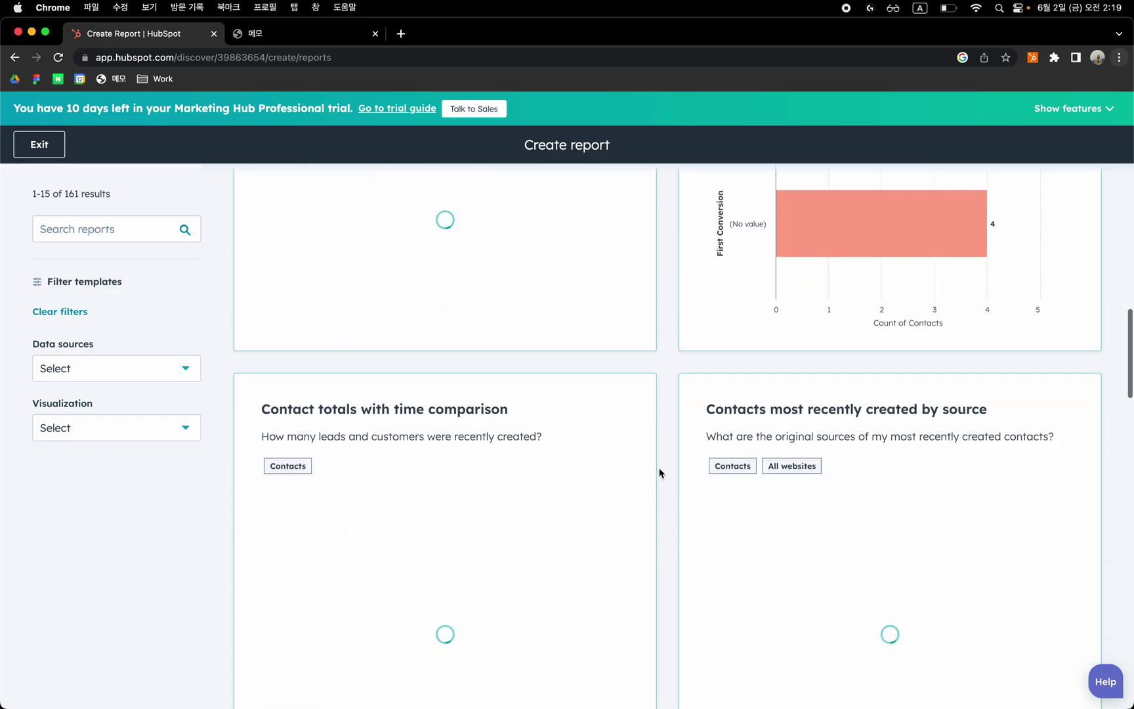
{"action": "scroll", "coordinate": [659, 473], "scroll_direction": "down", "scroll_amount": 10}
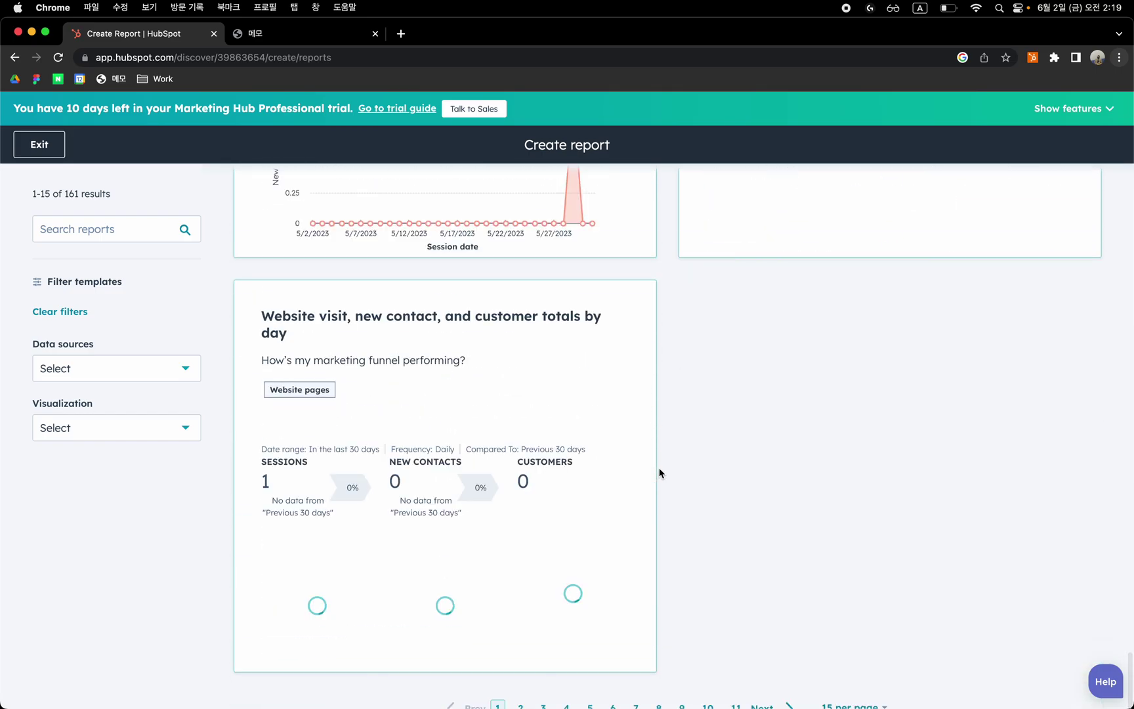
{"action": "scroll", "coordinate": [660, 473], "scroll_direction": "up", "scroll_amount": 20}
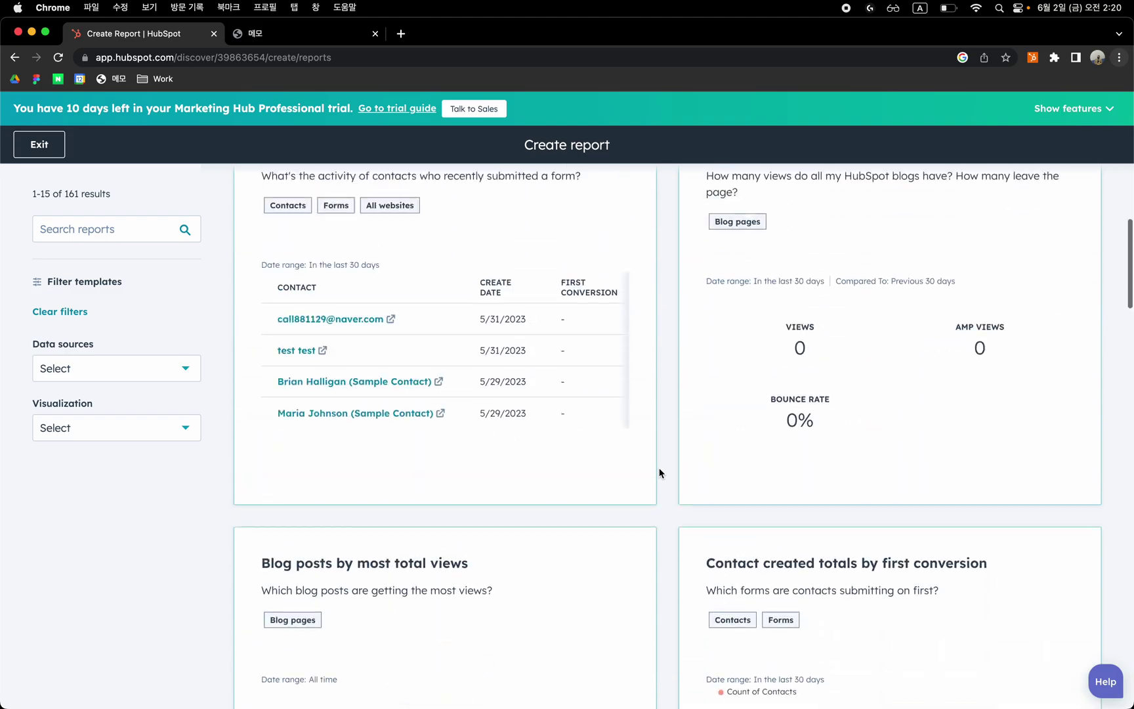
{"action": "scroll", "coordinate": [659, 473], "scroll_direction": "up", "scroll_amount": 3}
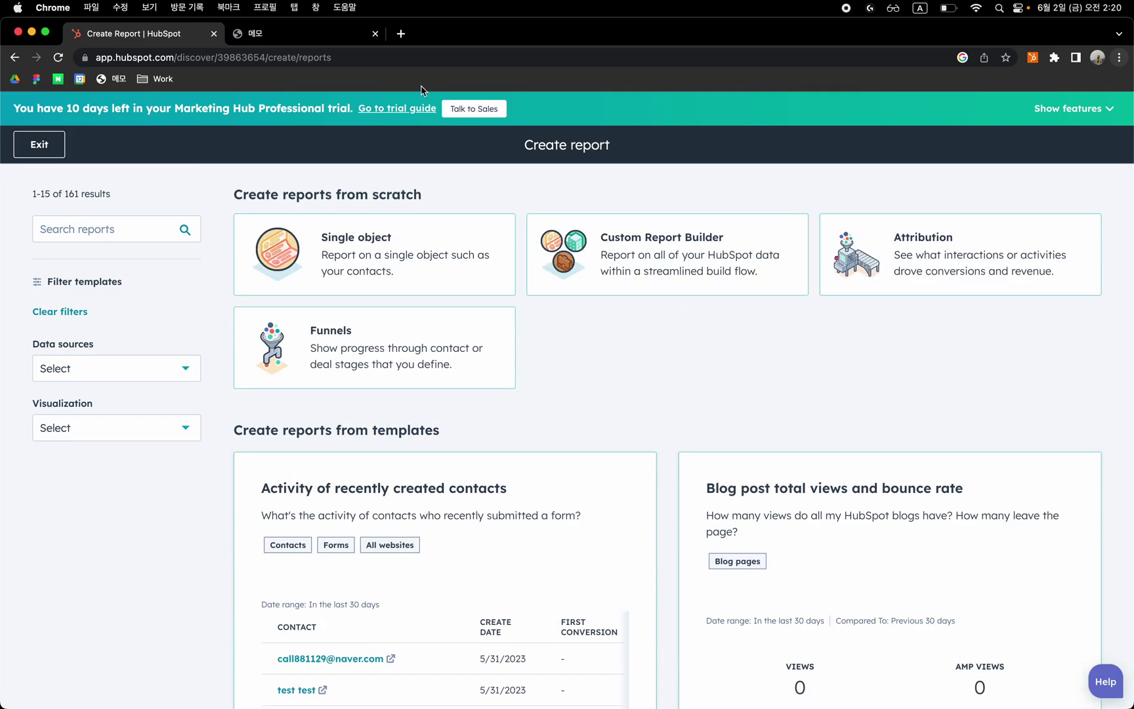
- Switch to the memo page, highlight Library in the lesson outline, and return to the report templates
{"action": "left_click", "coordinate": [326, 31]}
{"action": "double_click", "coordinate": [287, 378]}
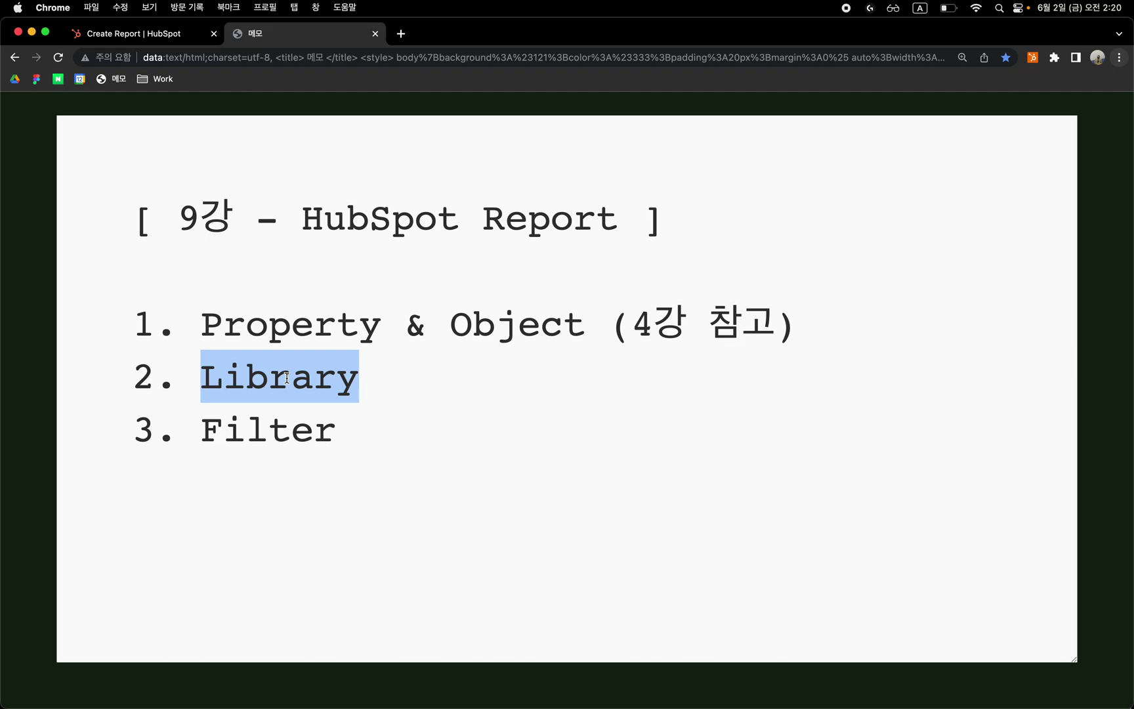
{"action": "left_click", "coordinate": [149, 40]}
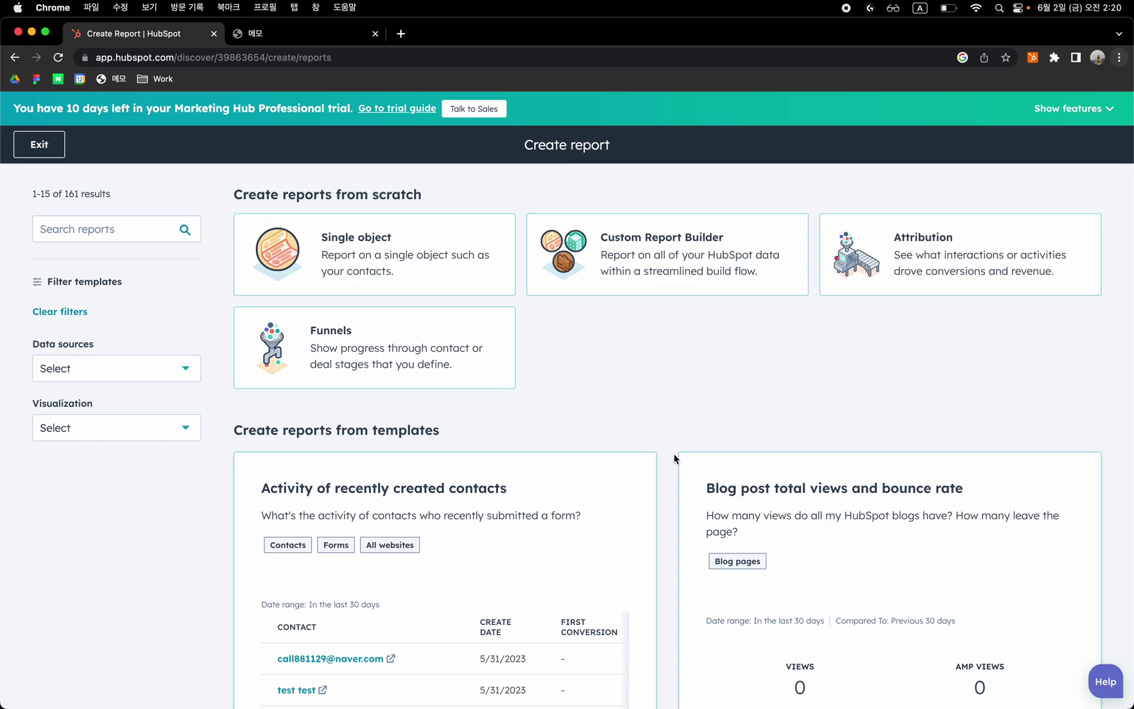
{"action": "scroll", "coordinate": [674, 458], "scroll_direction": "down", "scroll_amount": 2}
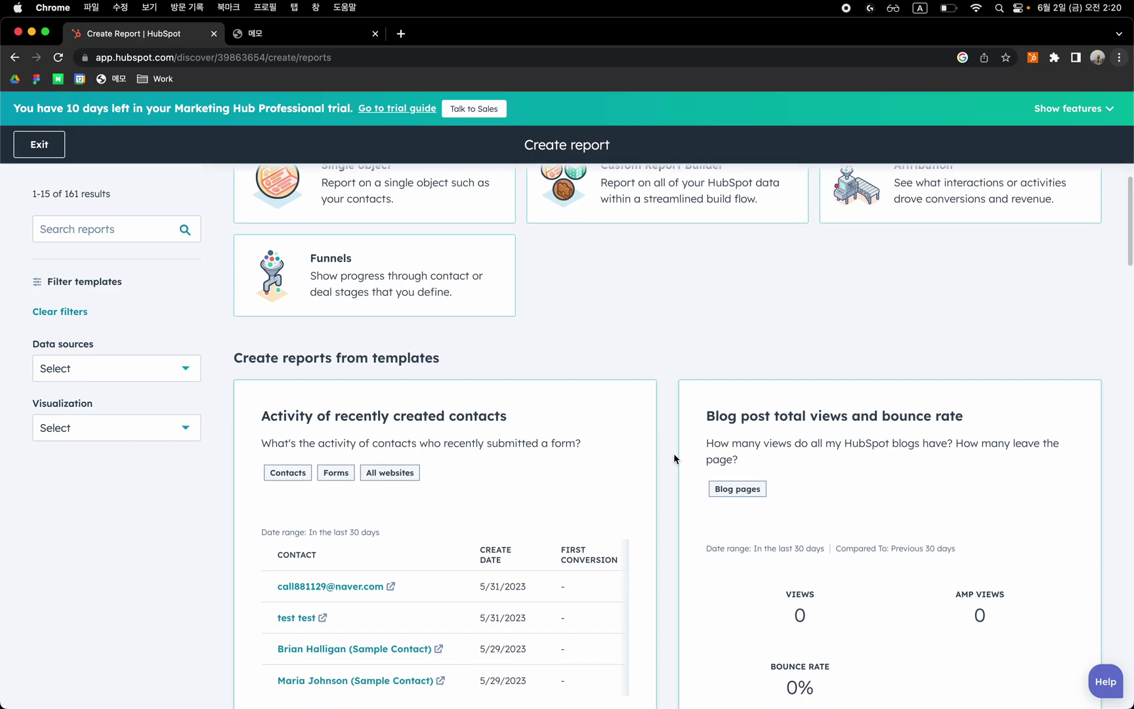
{"action": "scroll", "coordinate": [675, 458], "scroll_direction": "up", "scroll_amount": 2}
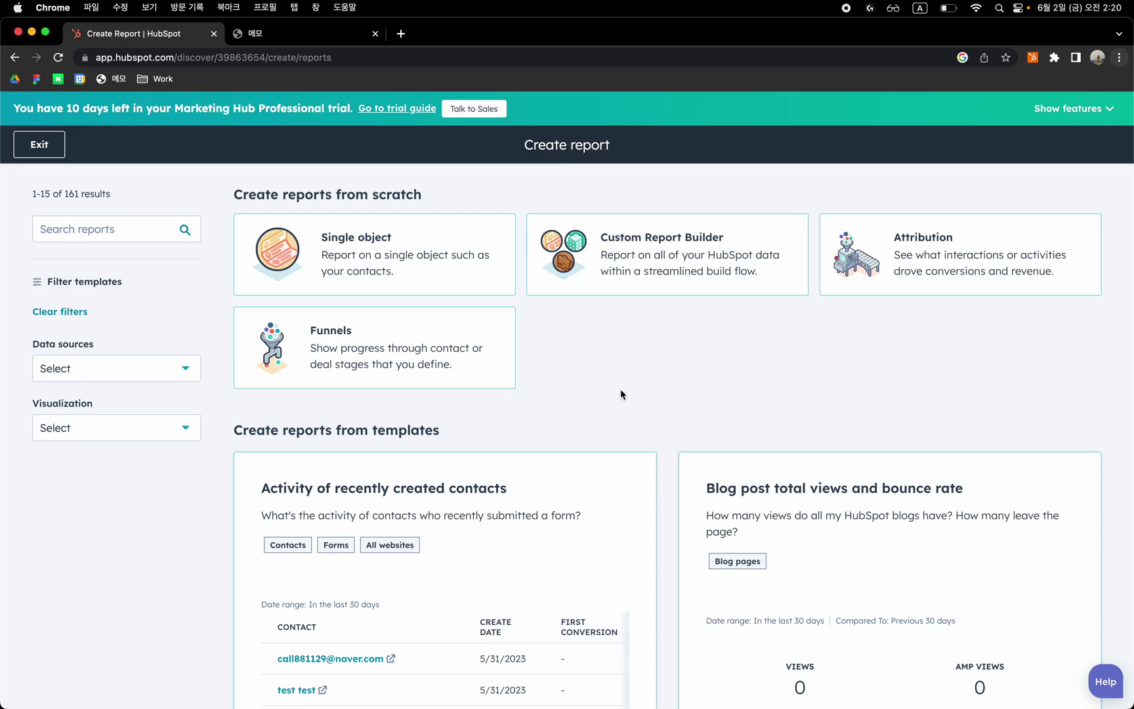
- Search the report templates for "deal"
{"action": "left_click", "coordinate": [100, 220]}
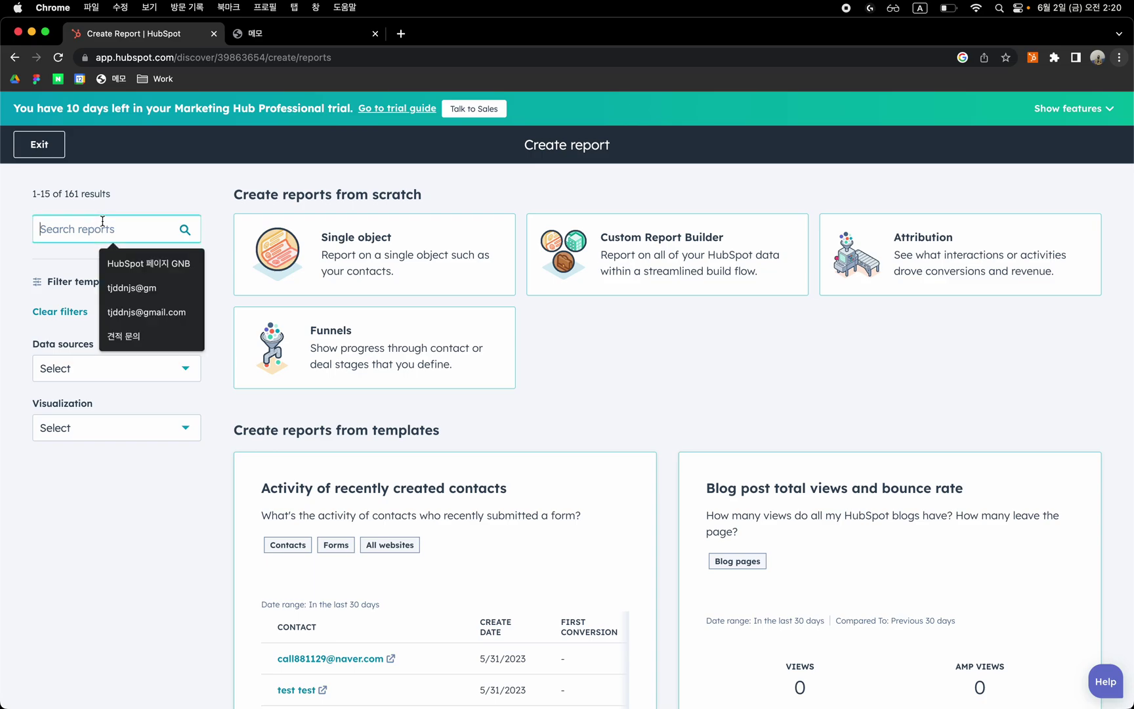
{"action": "type", "text": "deal"}
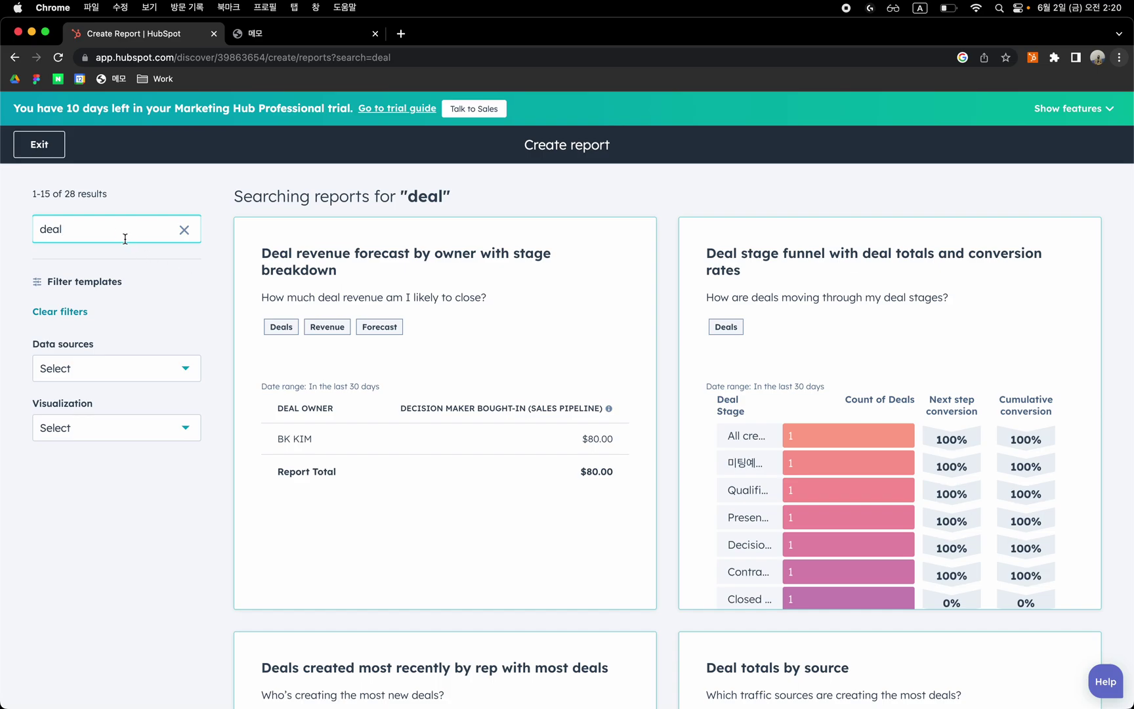
{"action": "left_click_drag", "start_coordinate": [113, 230], "coordinate": [10, 231]}
- Examine the deal-related report templates in the search results, from the revenue forecasts to the sales pipeline stages by rep
{"action": "scroll", "coordinate": [673, 248], "scroll_direction": "down", "scroll_amount": 5}
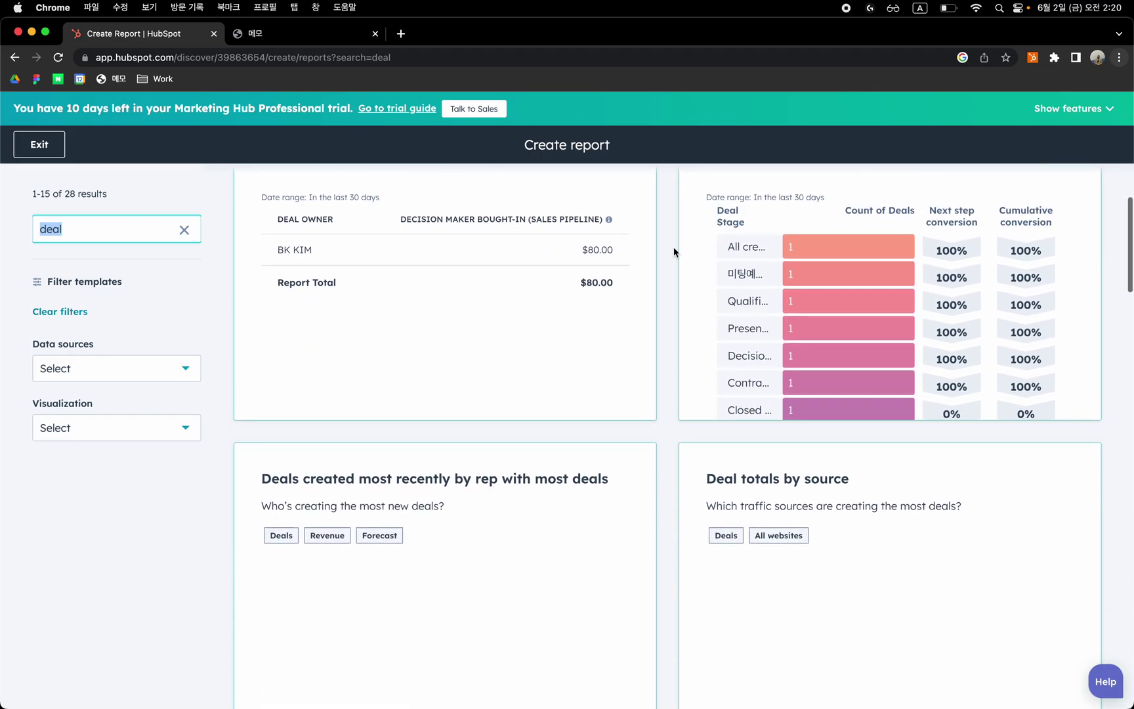
{"action": "scroll", "coordinate": [674, 248], "scroll_direction": "down", "scroll_amount": 7}
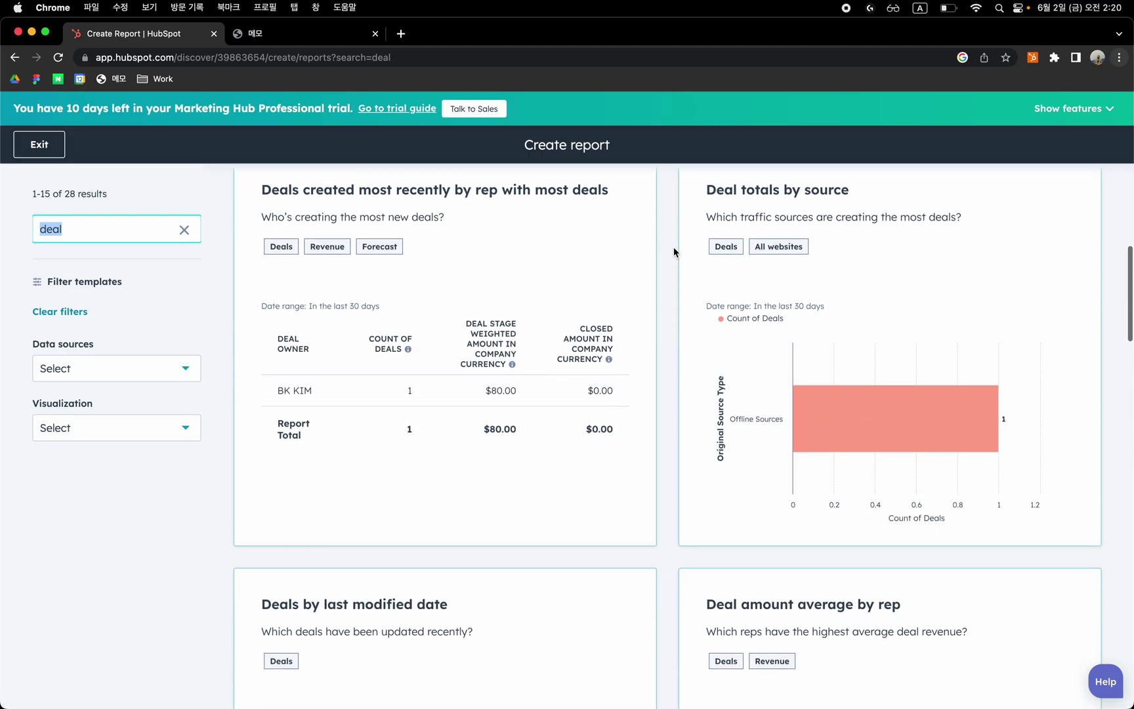
{"action": "scroll", "coordinate": [673, 248], "scroll_direction": "down", "scroll_amount": 4}
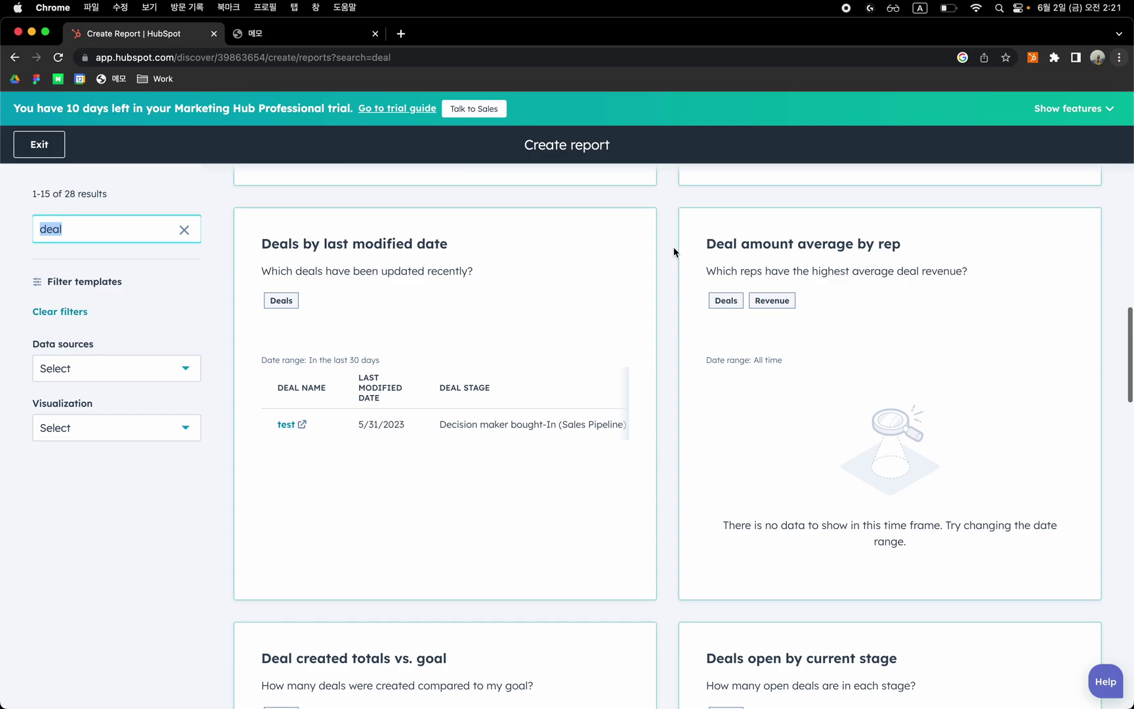
{"action": "scroll", "coordinate": [673, 247], "scroll_direction": "down", "scroll_amount": 6}
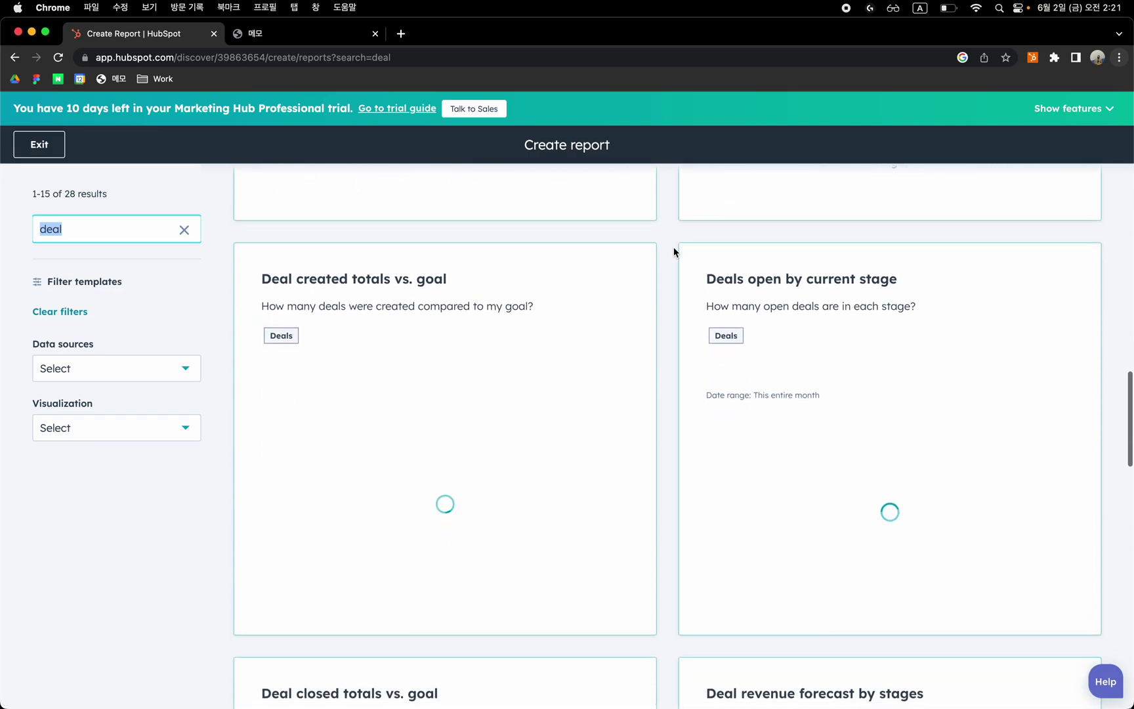
{"action": "scroll", "coordinate": [673, 247], "scroll_direction": "down", "scroll_amount": 1}
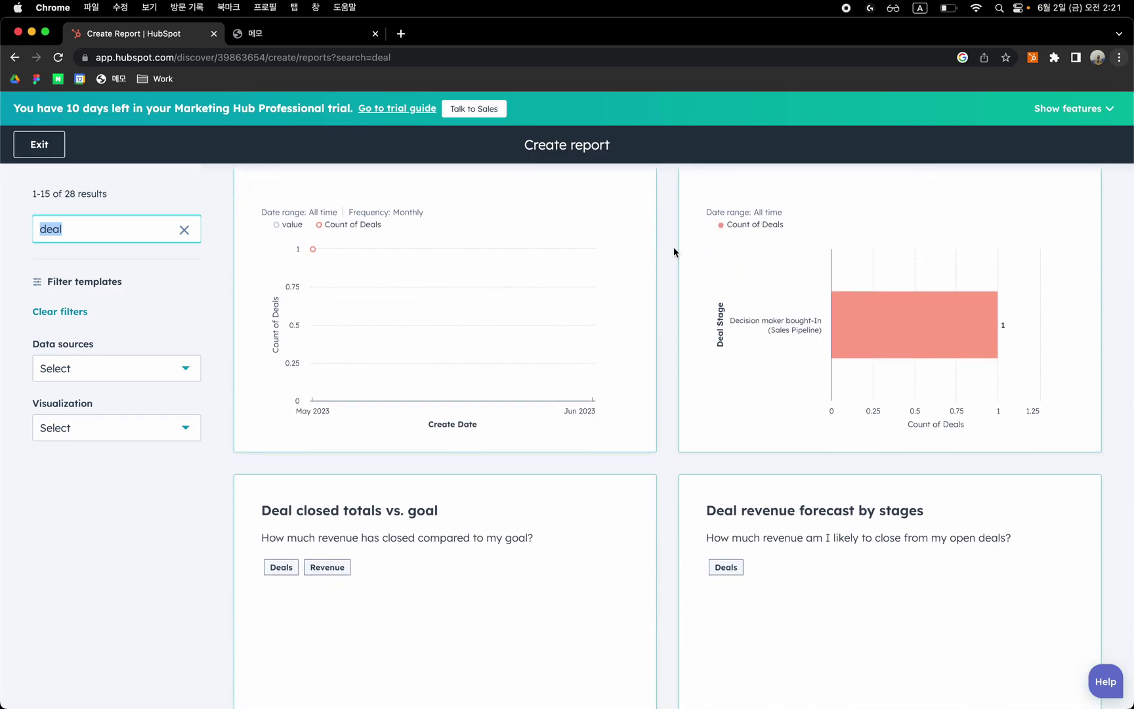
{"action": "scroll", "coordinate": [673, 248], "scroll_direction": "down", "scroll_amount": 3}
{"action": "scroll", "coordinate": [674, 247], "scroll_direction": "down", "scroll_amount": 2}
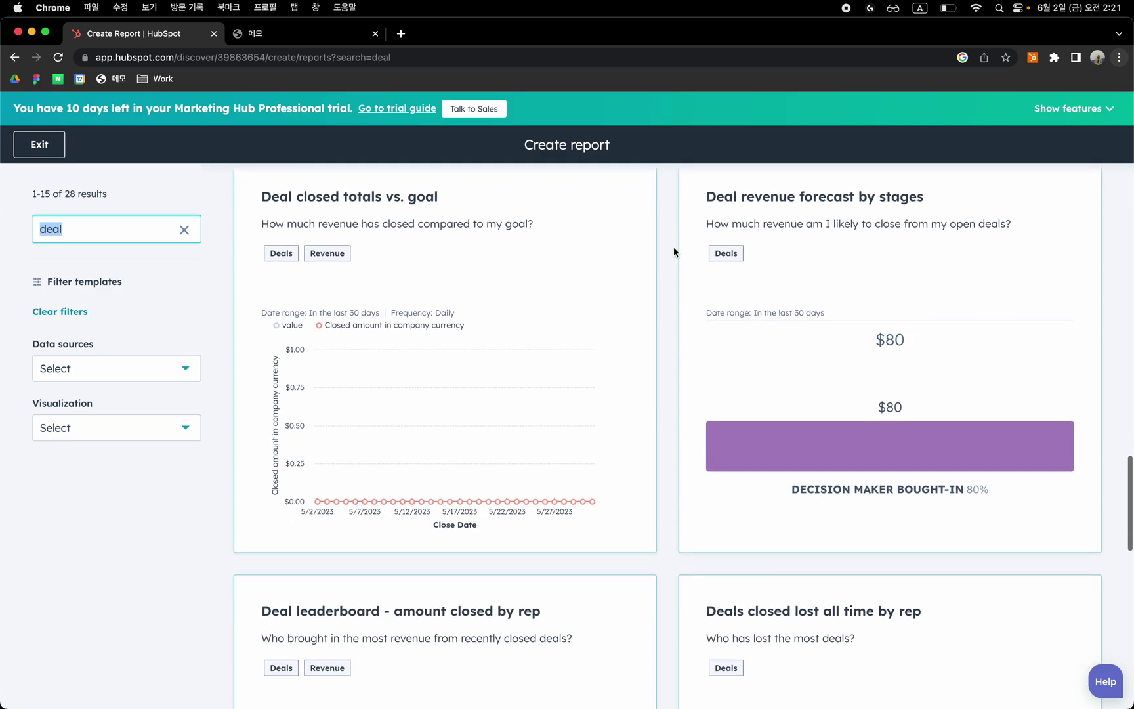
{"action": "scroll", "coordinate": [667, 290], "scroll_direction": "down", "scroll_amount": 5}
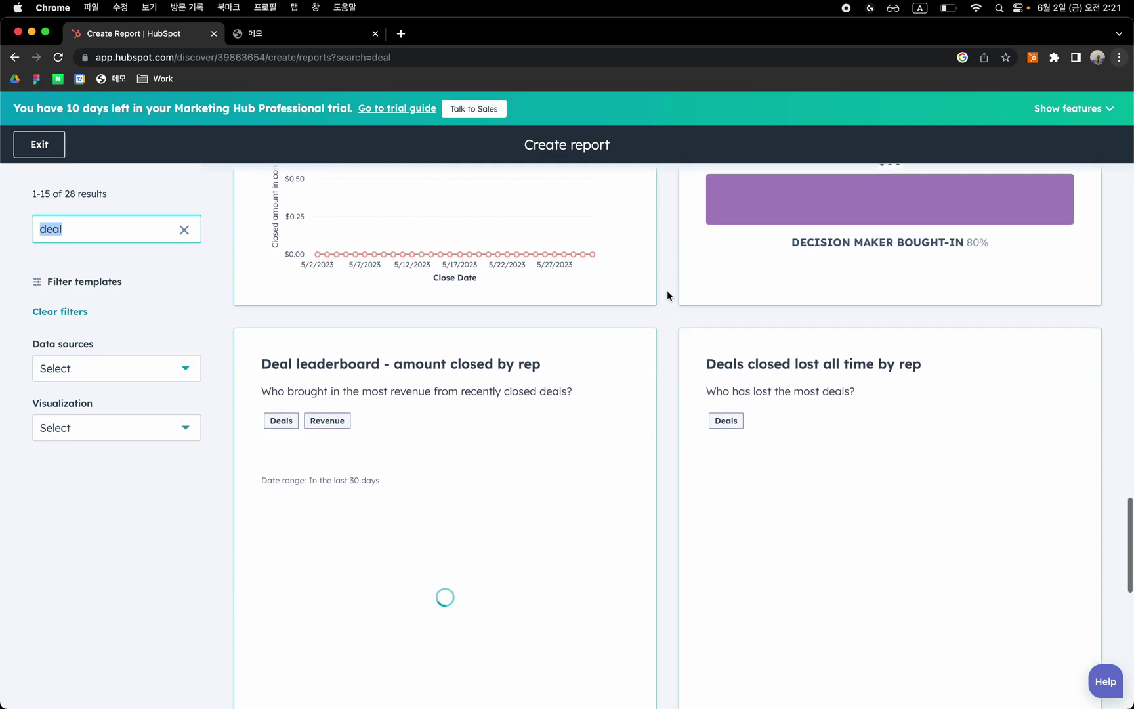
{"action": "scroll", "coordinate": [668, 295], "scroll_direction": "down", "scroll_amount": 2}
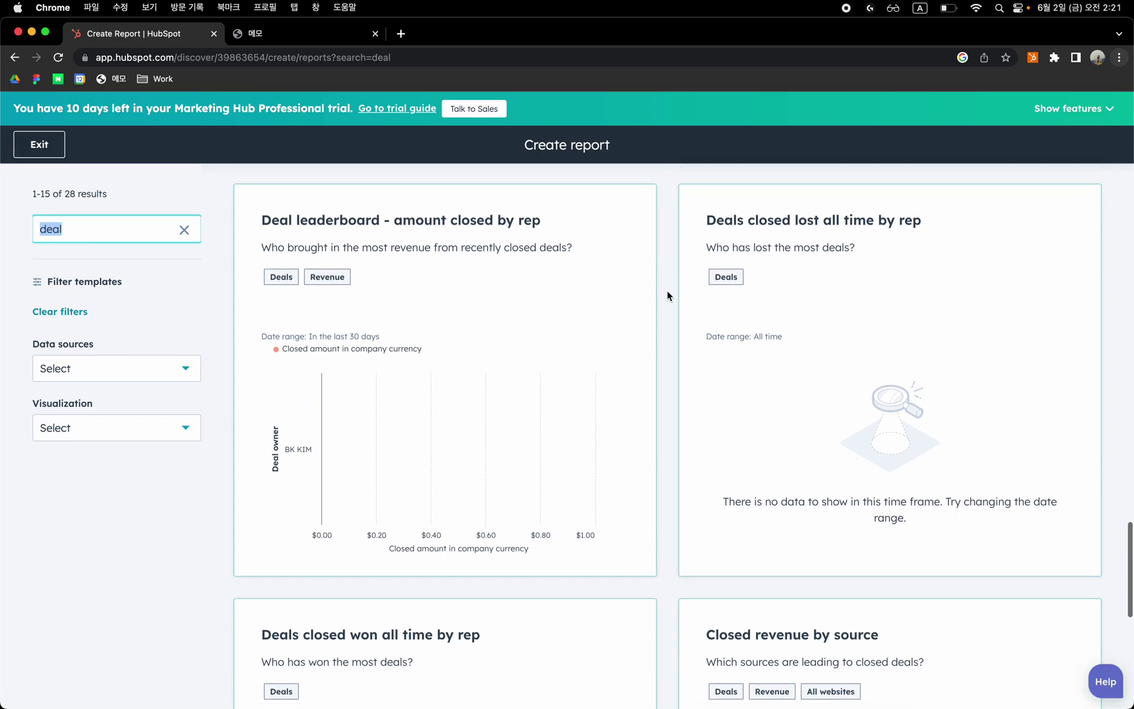
{"action": "scroll", "coordinate": [667, 291], "scroll_direction": "down", "scroll_amount": 5}
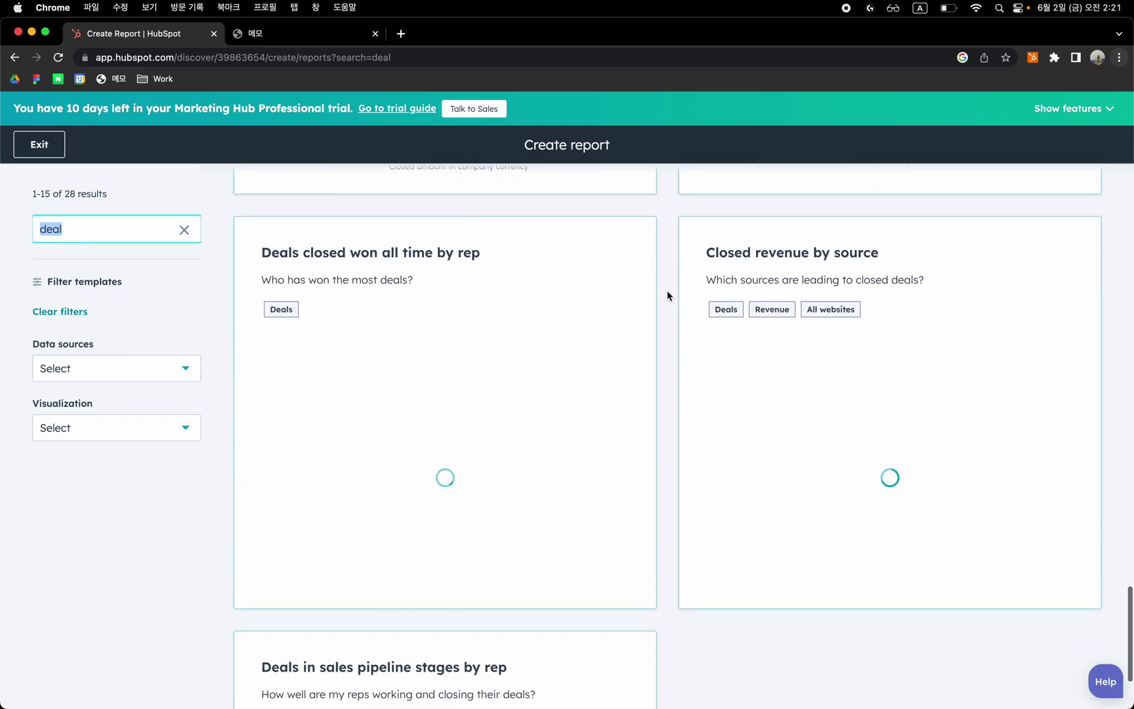
{"action": "scroll", "coordinate": [667, 295], "scroll_direction": "down", "scroll_amount": 3}
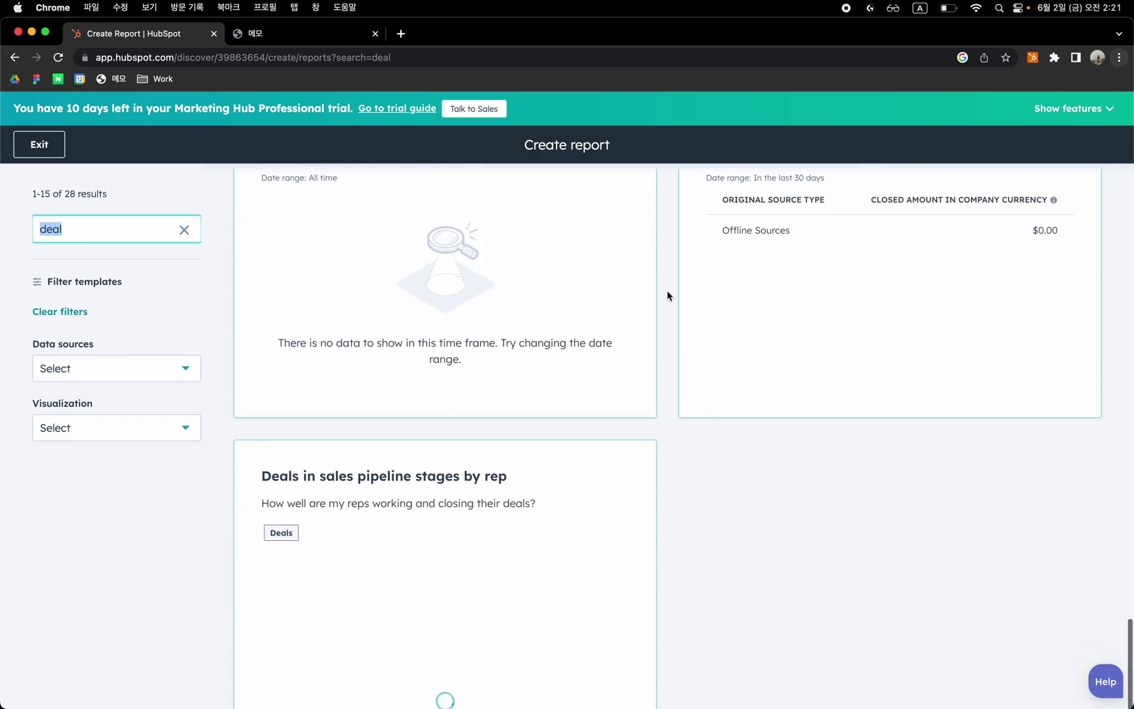
{"action": "scroll", "coordinate": [667, 295], "scroll_direction": "down", "scroll_amount": 2}
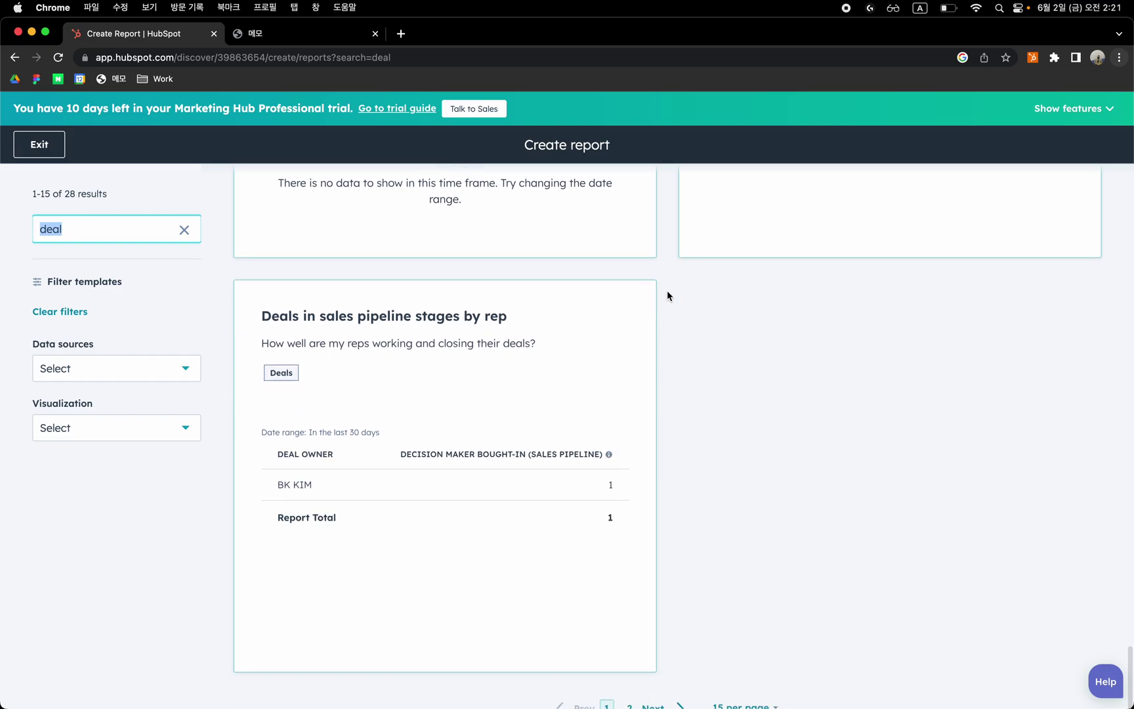
{"action": "scroll", "coordinate": [668, 296], "scroll_direction": "up", "scroll_amount": 20}
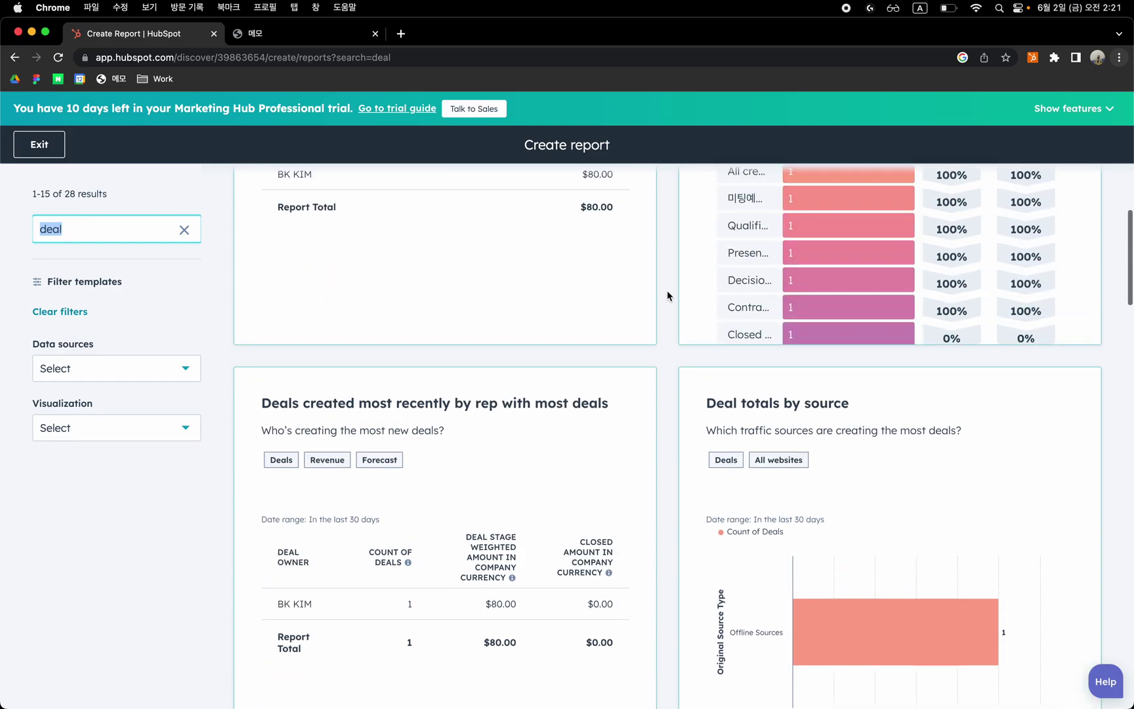
{"action": "scroll", "coordinate": [667, 292], "scroll_direction": "up", "scroll_amount": 2}
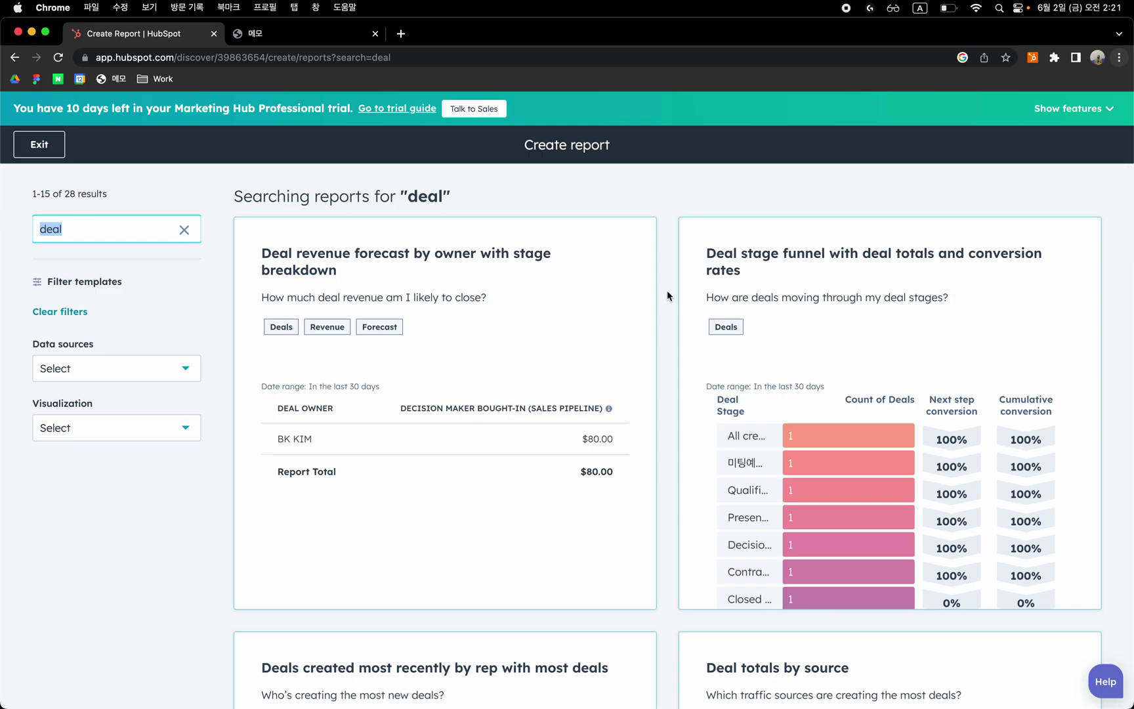
- Open the "Deal stage funnel with deal totals and conversion rates" template and name the report to save "Deal 성사율 리포트"
{"action": "left_click", "coordinate": [850, 255]}
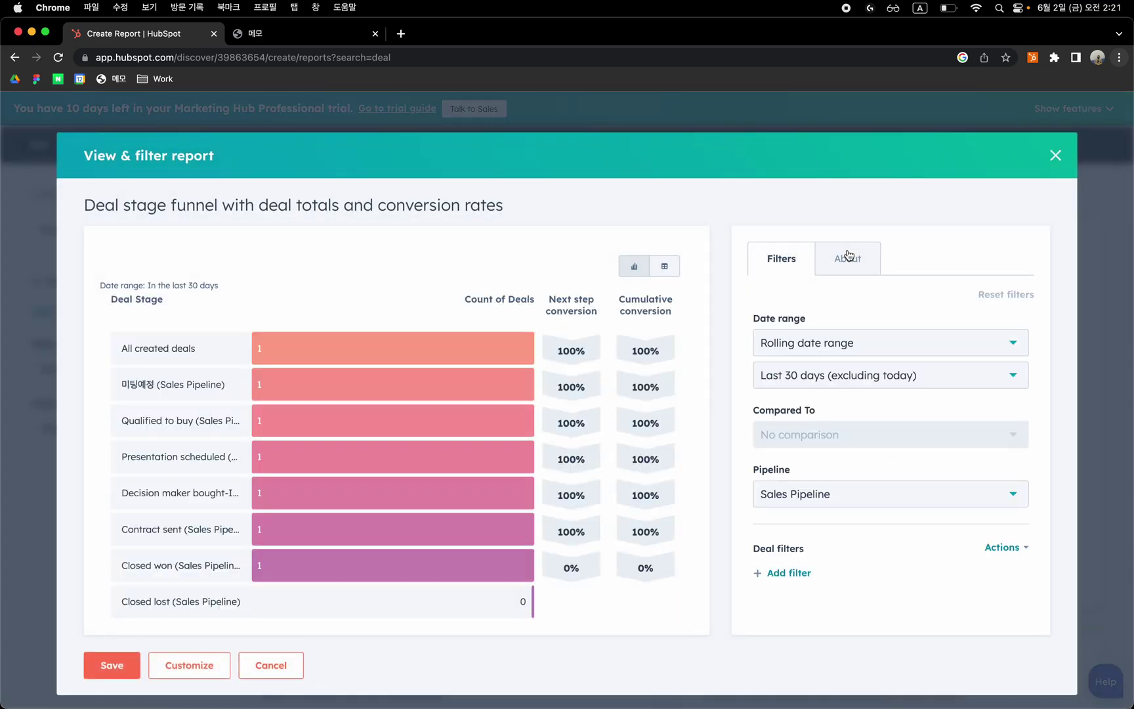
{"action": "left_click", "coordinate": [119, 659]}
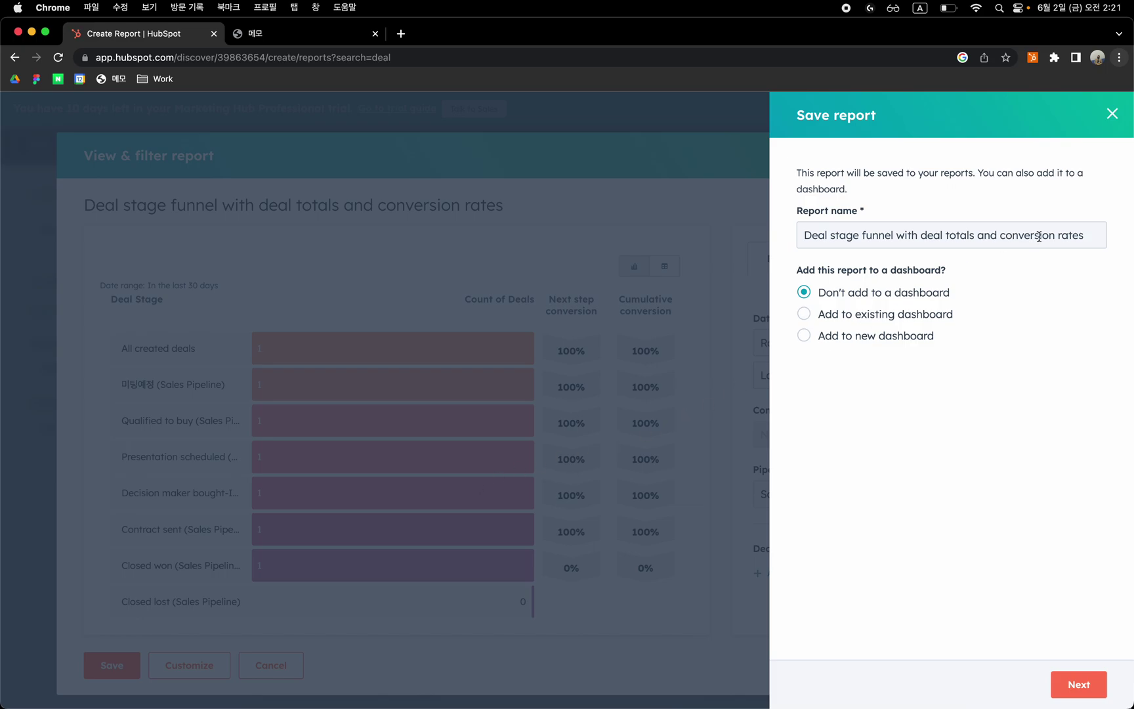
{"action": "left_click_drag", "start_coordinate": [1090, 234], "coordinate": [780, 236]}
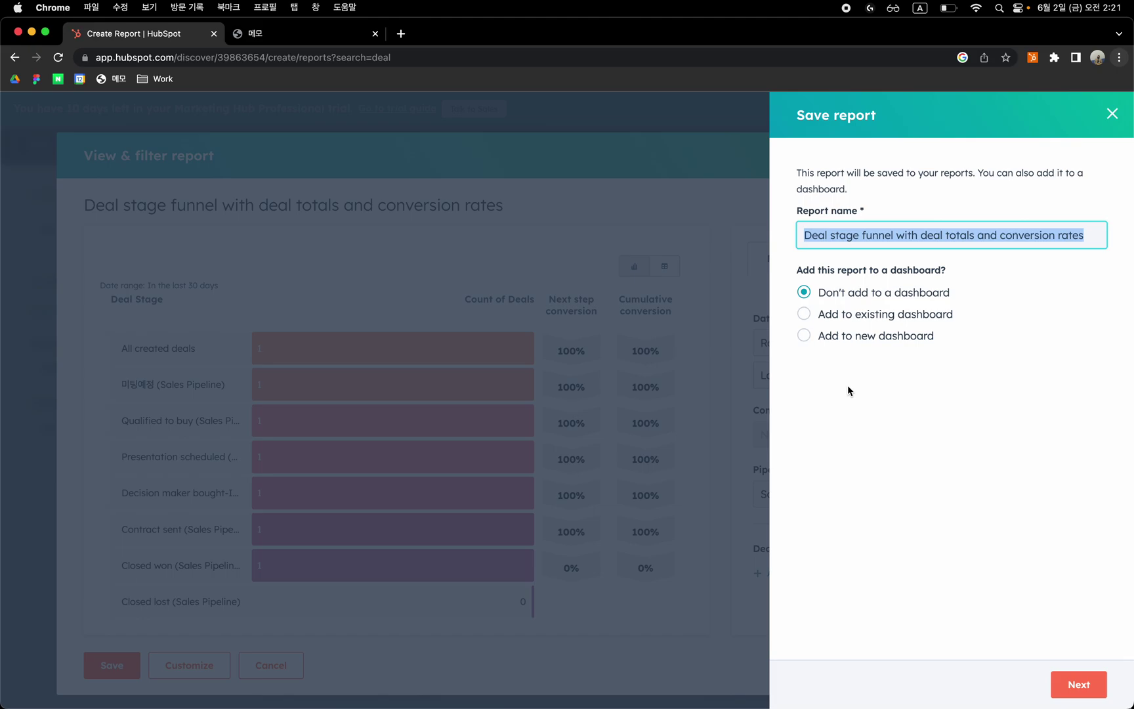
{"action": "key", "text": "ctrl+space"}
{"action": "key", "text": "ctrl+space"}
{"action": "type", "text": "Deal"}
{"action": "key", "text": "ctrl+space"}
{"action": "type", "text": "섬사율 리포트"}
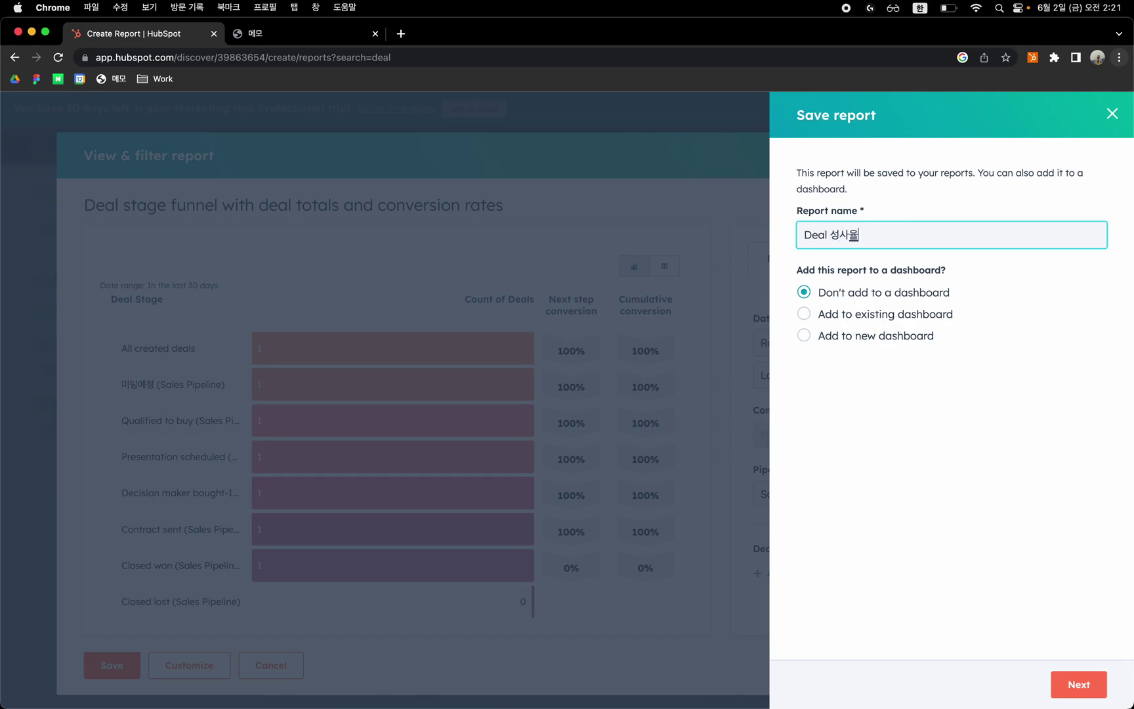
{"action": "left_click", "coordinate": [970, 237]}
{"action": "left_click", "coordinate": [945, 315]}
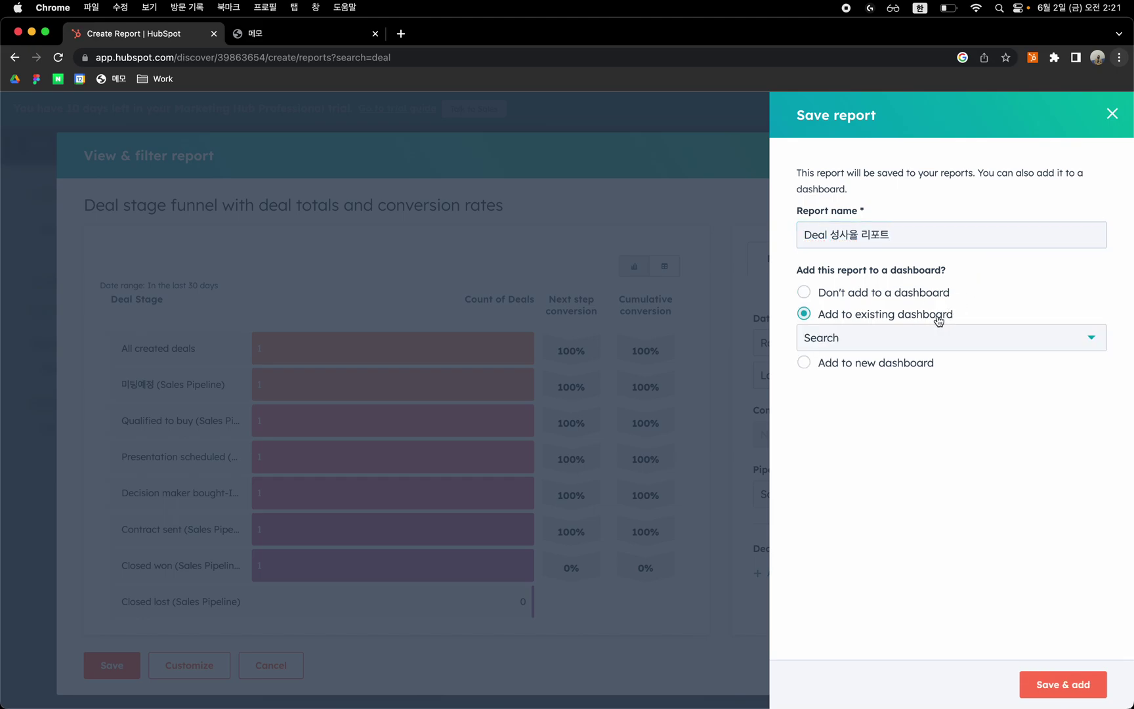
{"action": "left_click", "coordinate": [912, 341]}
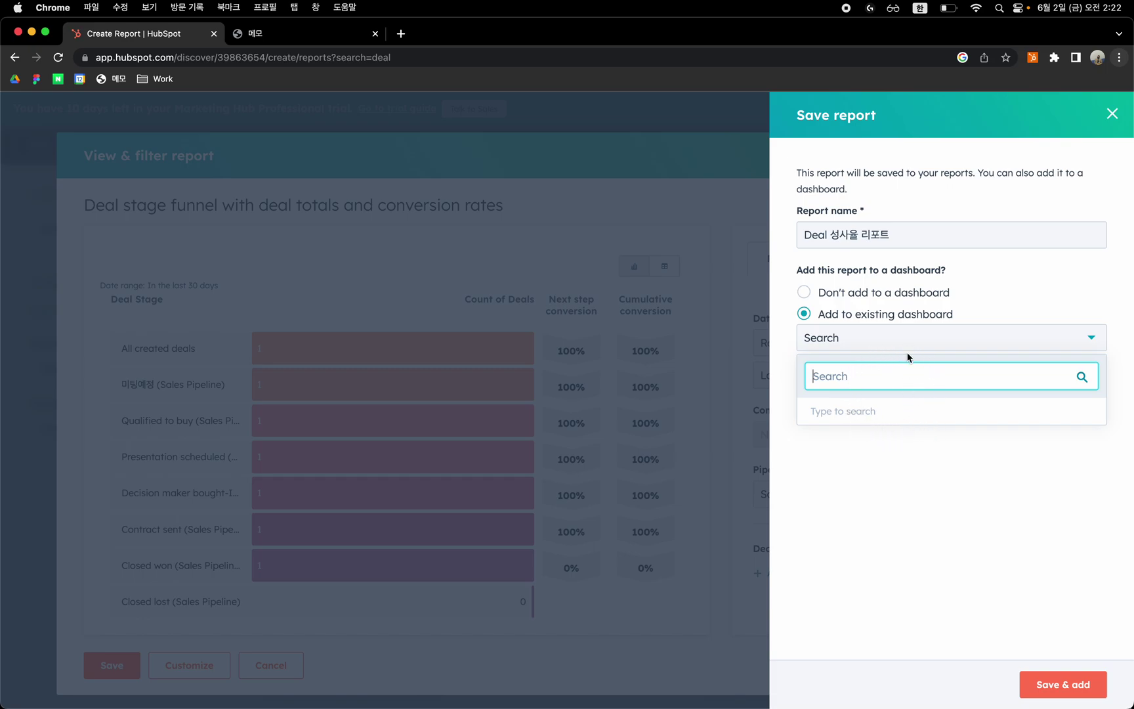
{"action": "left_click", "coordinate": [873, 324]}
{"action": "left_click", "coordinate": [881, 362]}
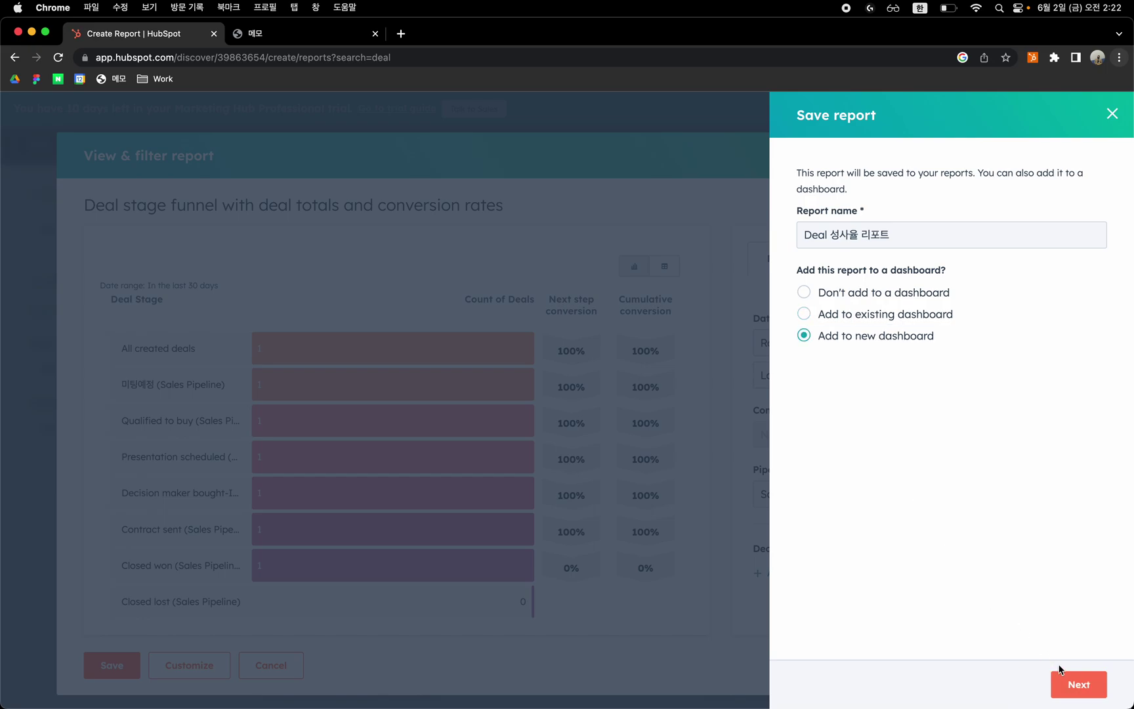
{"action": "left_click", "coordinate": [925, 320]}
{"action": "left_click", "coordinate": [905, 346]}
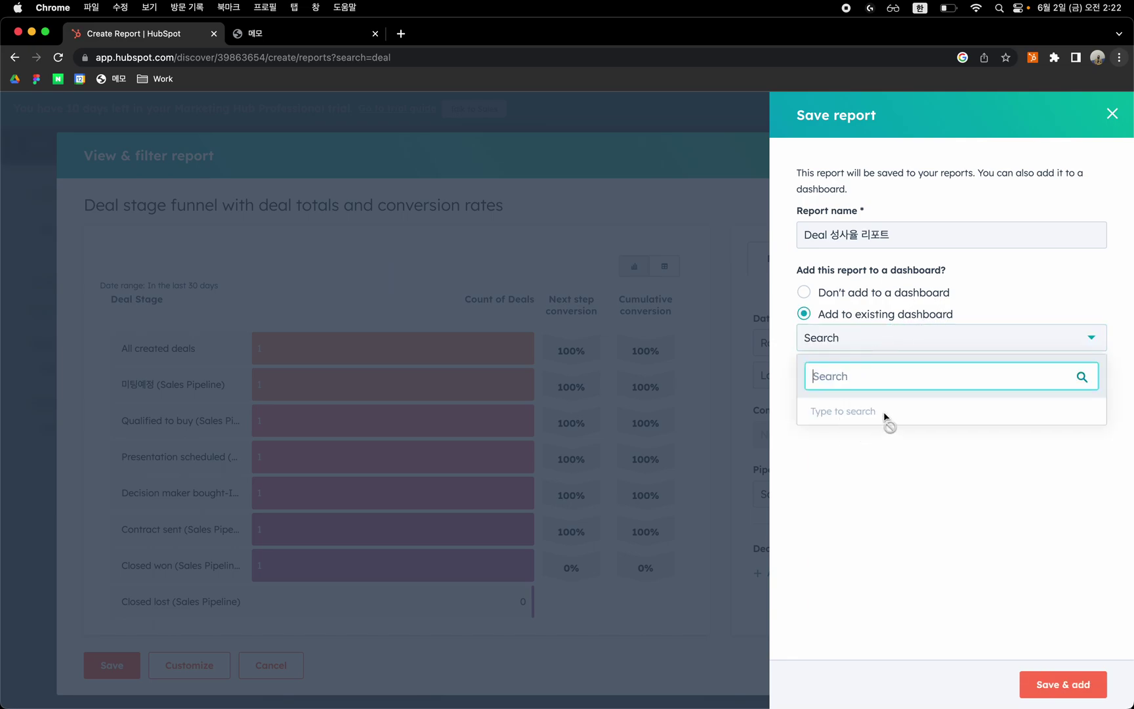
{"action": "left_click", "coordinate": [908, 323]}
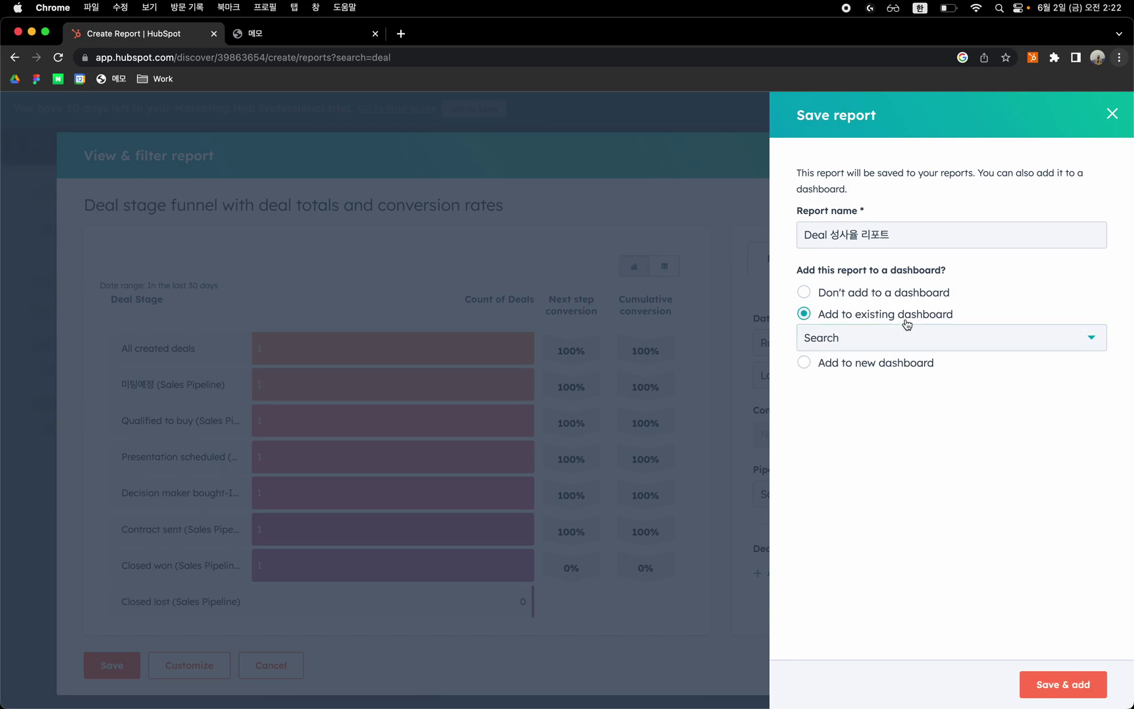
- Save the report to a new dashboard named "예시 대시보드"
{"action": "left_click", "coordinate": [880, 361]}
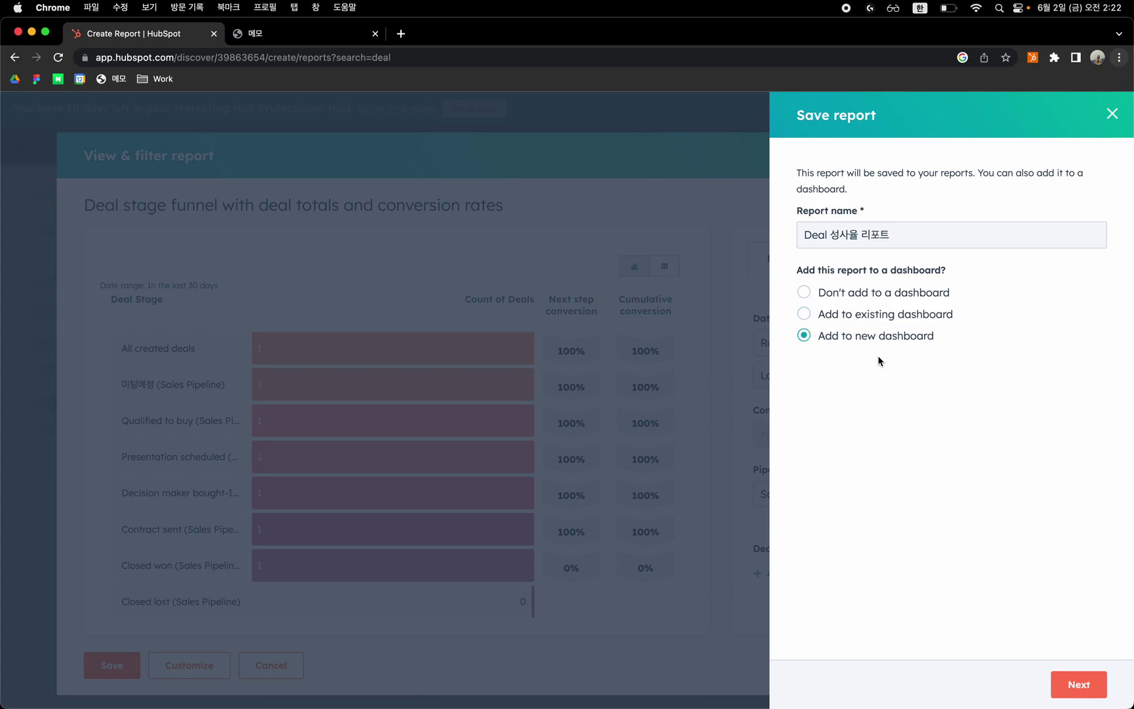
{"action": "left_click", "coordinate": [1071, 685]}
{"action": "left_click", "coordinate": [931, 202]}
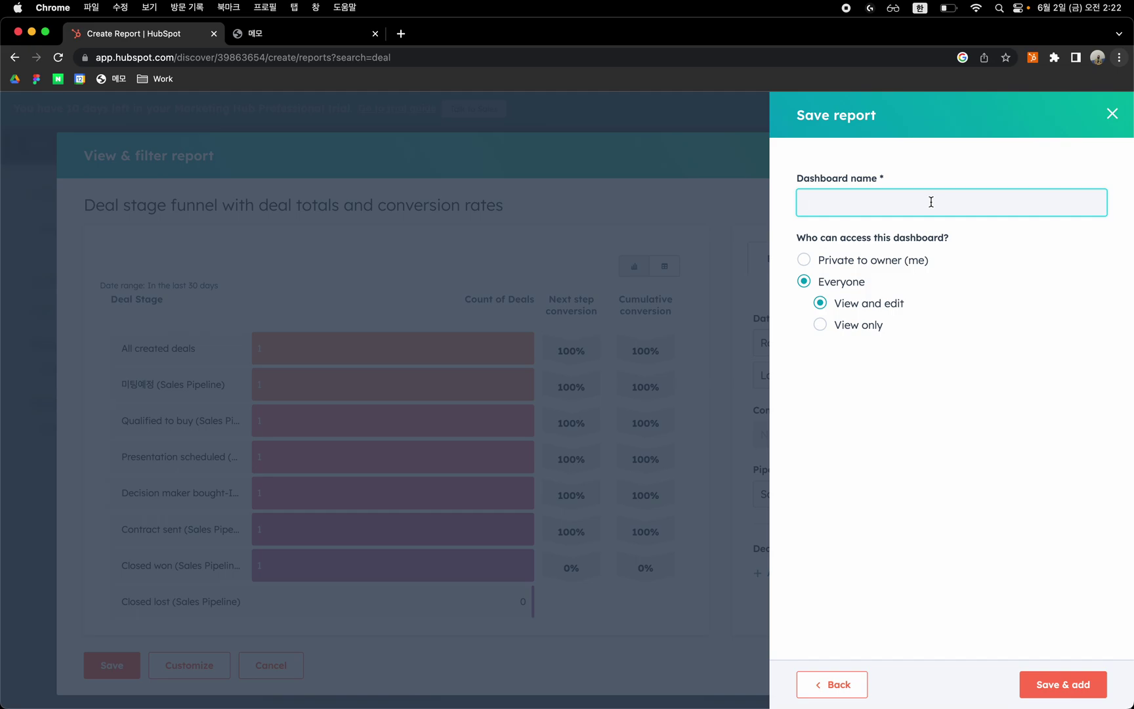
{"action": "type", "text": "예시 대시보드"}
{"action": "left_click", "coordinate": [1057, 690]}
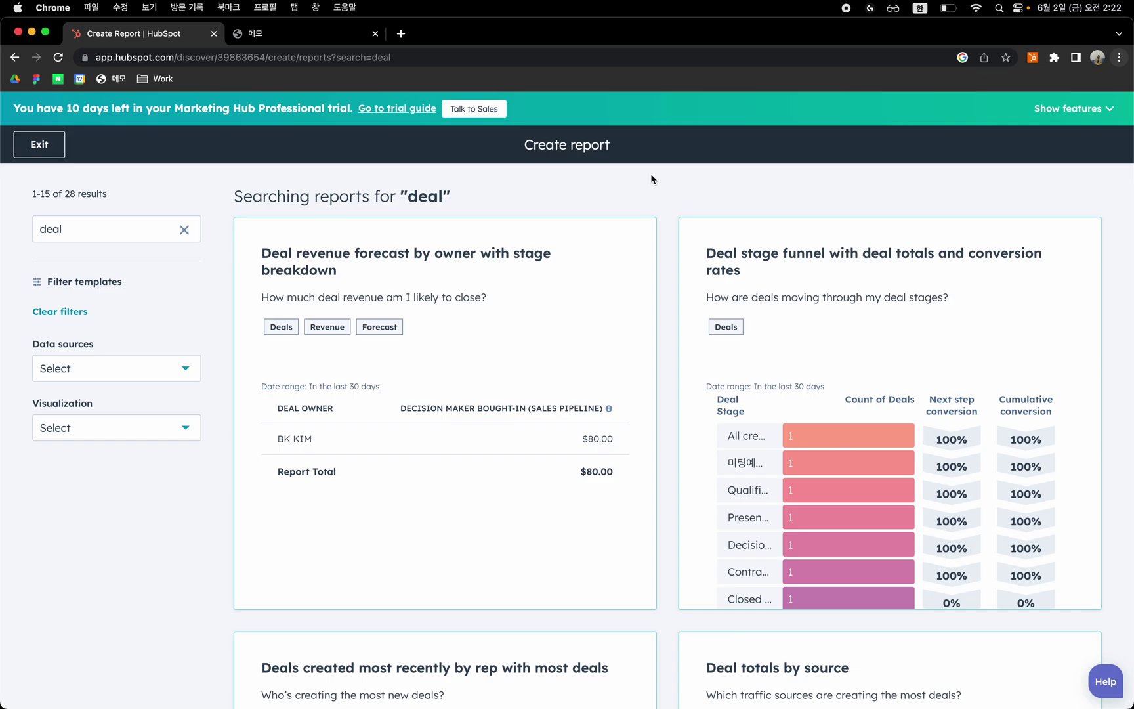
- Exit report creation and open the dashboards page to view the new dashboard with the deal report
{"action": "left_click", "coordinate": [43, 144]}
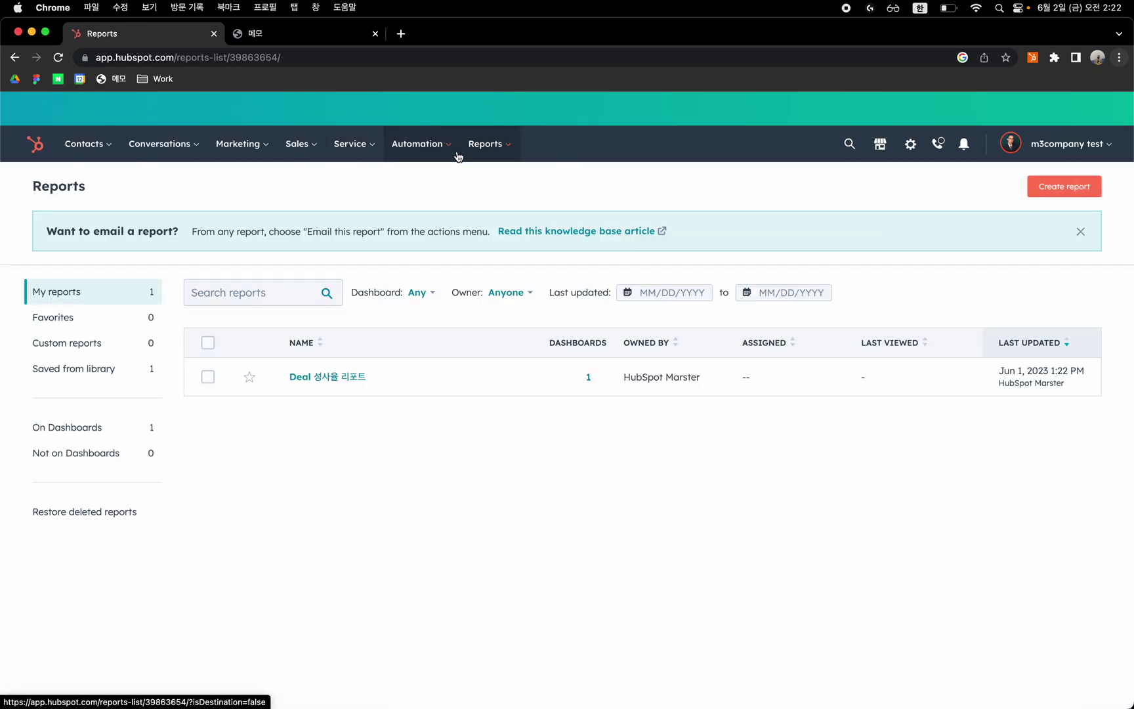
{"action": "left_click", "coordinate": [495, 155]}
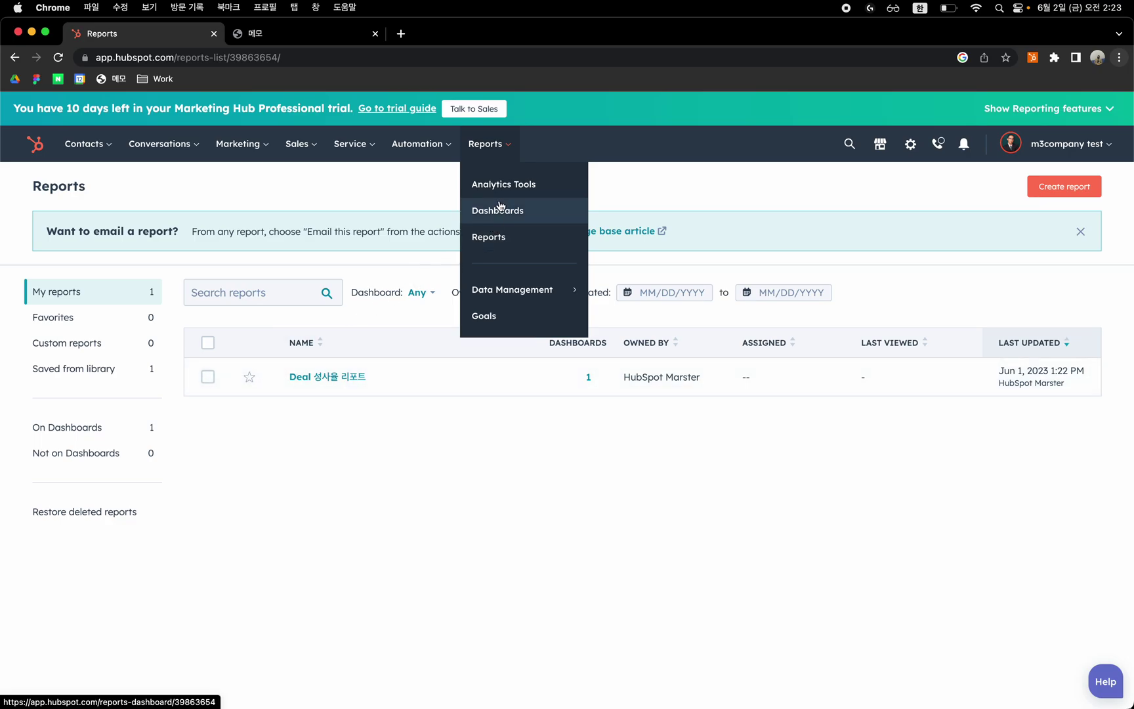
{"action": "left_click", "coordinate": [498, 209]}
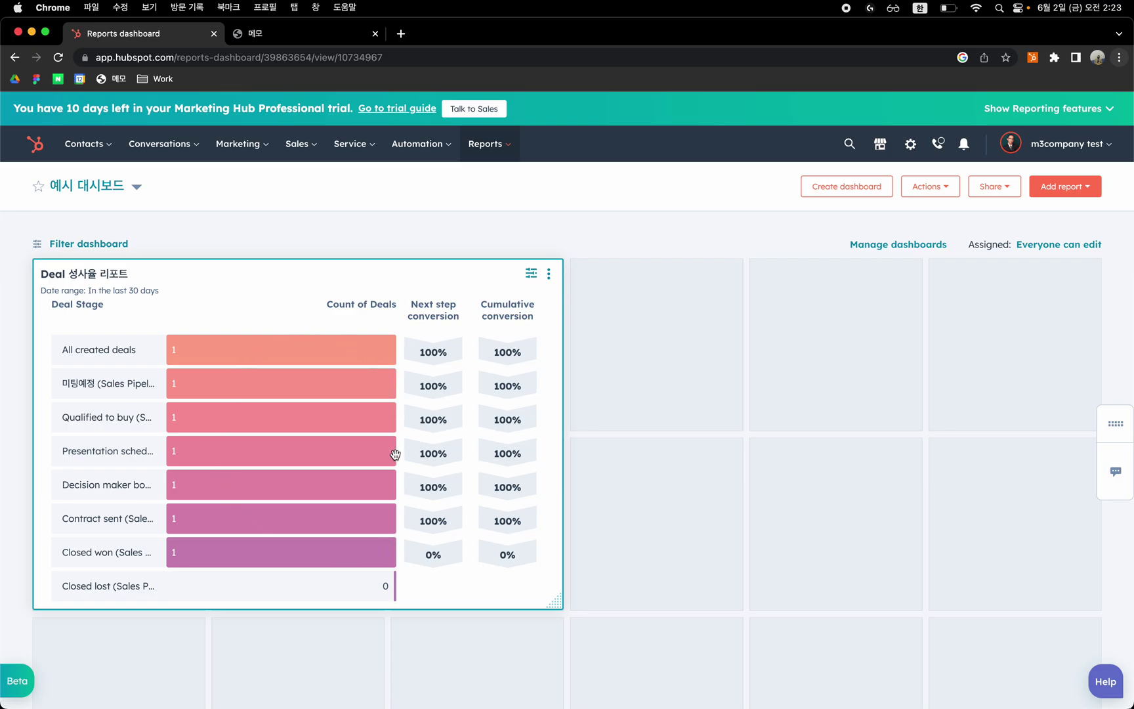
- Return to the reports list and start creating another report
{"action": "mouse_move", "coordinate": [503, 147]}
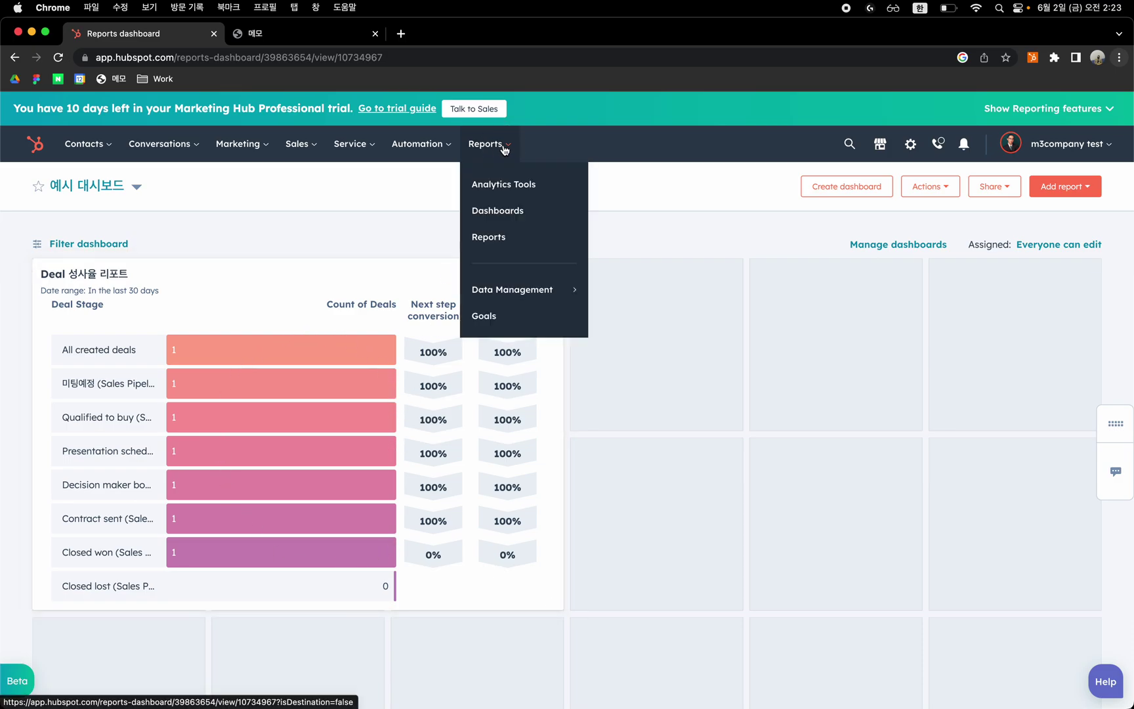
{"action": "left_click", "coordinate": [503, 244]}
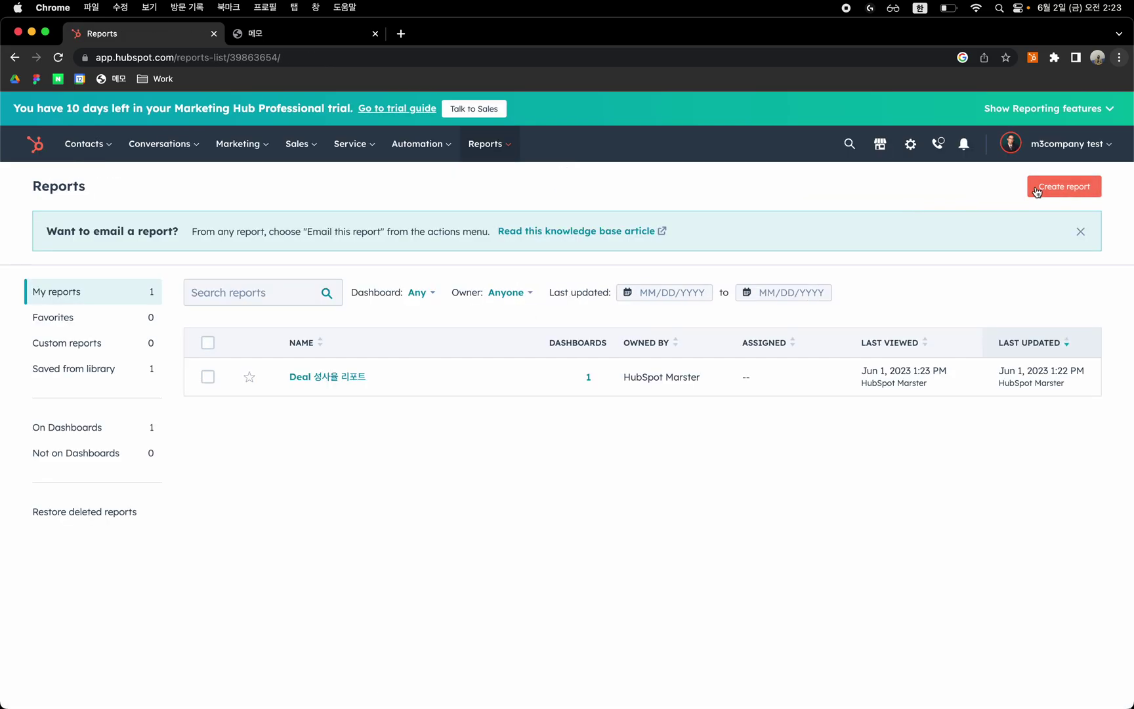
{"action": "left_click", "coordinate": [1035, 189]}
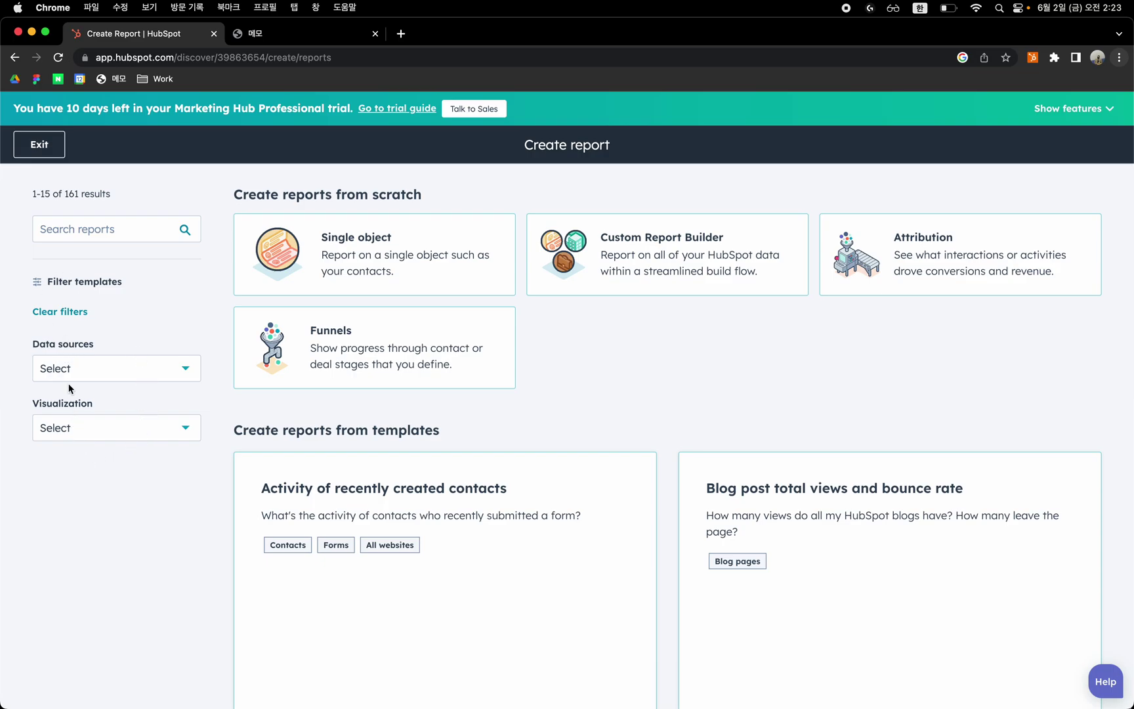
- Review the available template data sources and filter the report templates by Contacts
{"action": "left_click", "coordinate": [112, 375]}
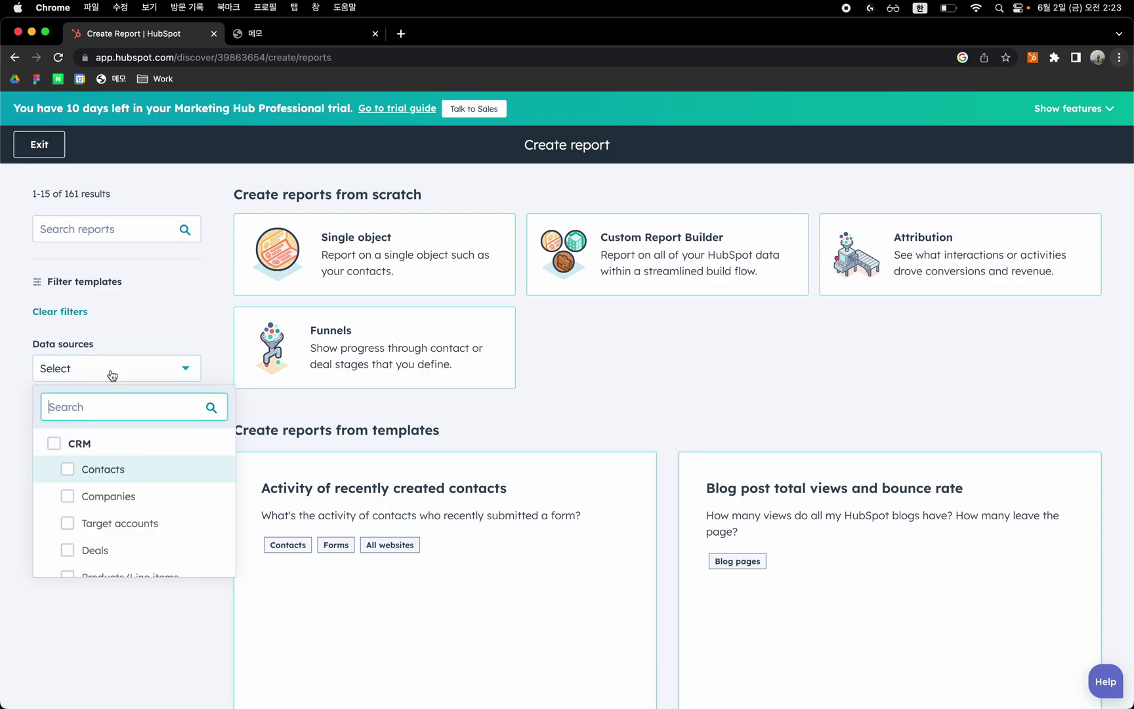
{"action": "scroll", "coordinate": [127, 529], "scroll_direction": "down", "scroll_amount": 2}
{"action": "scroll", "coordinate": [127, 529], "scroll_direction": "down", "scroll_amount": 5}
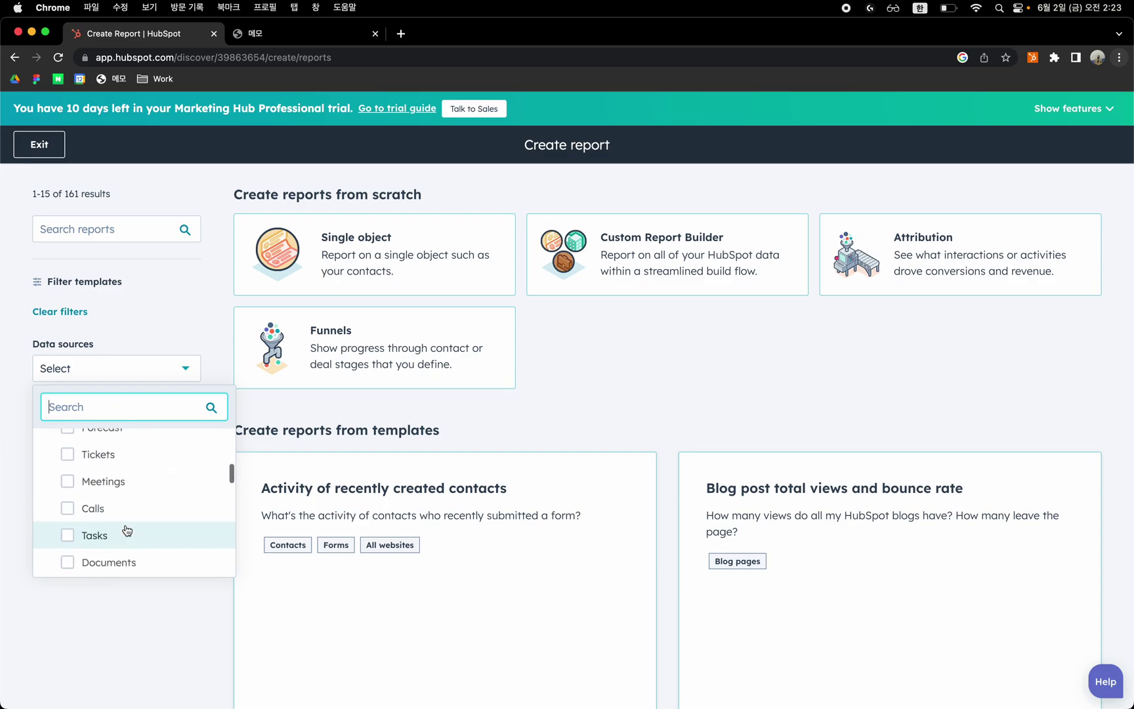
{"action": "scroll", "coordinate": [126, 529], "scroll_direction": "down", "scroll_amount": 6}
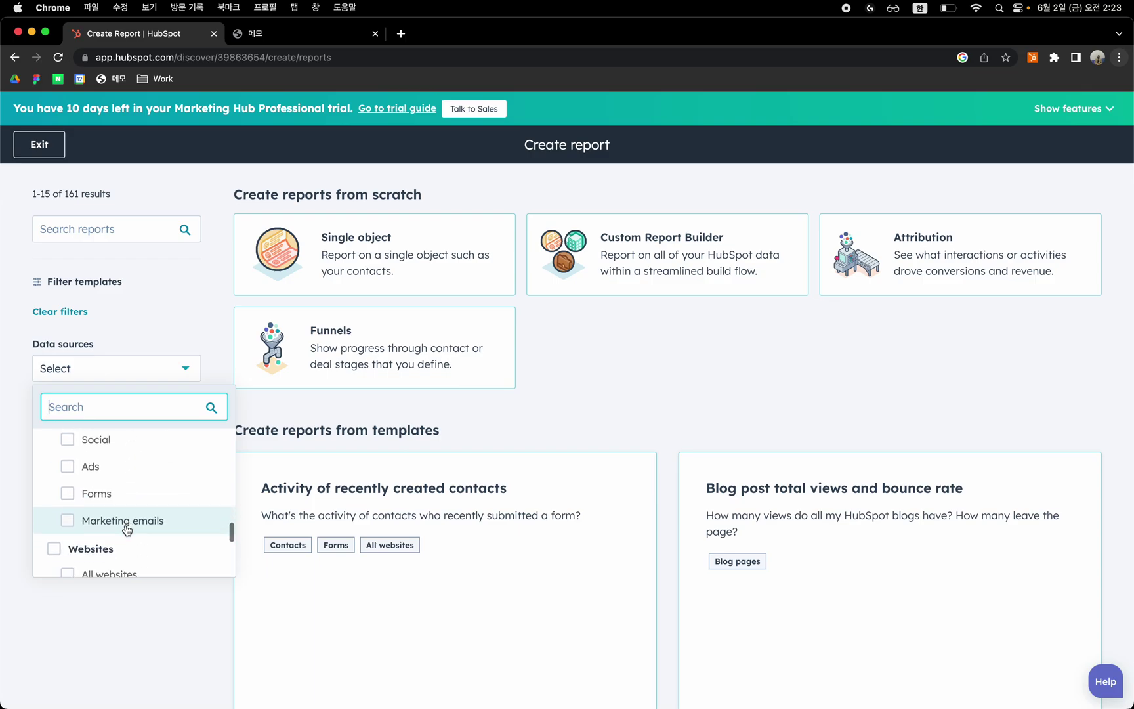
{"action": "scroll", "coordinate": [127, 529], "scroll_direction": "down", "scroll_amount": 3}
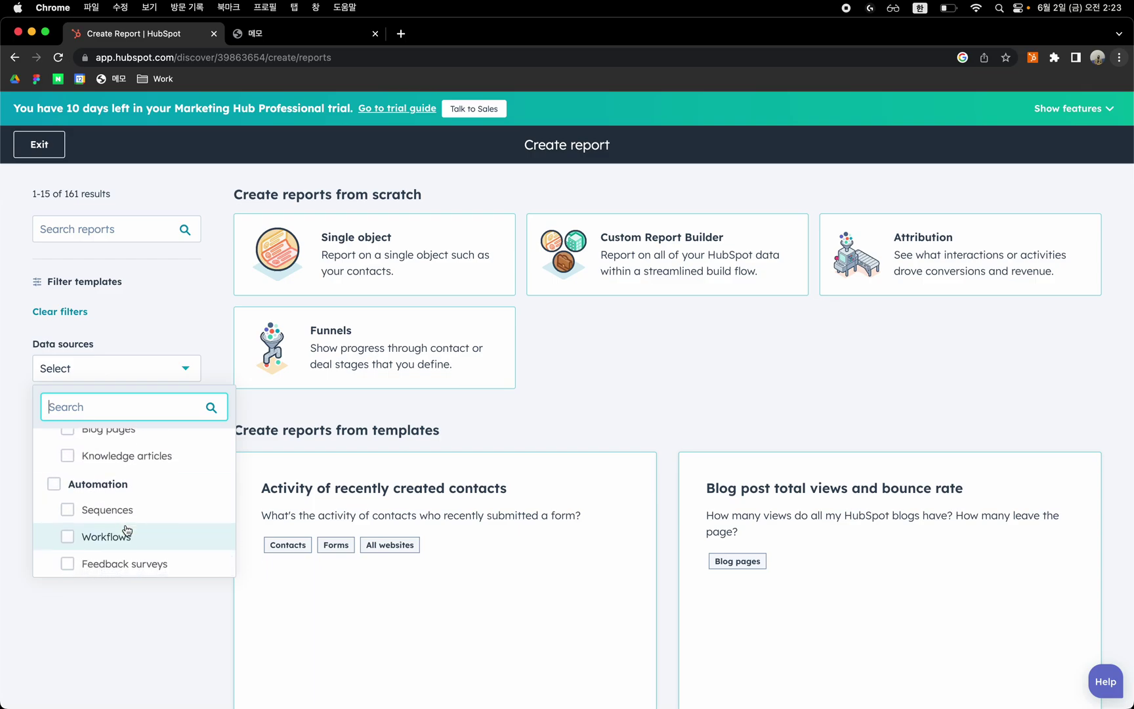
{"action": "scroll", "coordinate": [127, 530], "scroll_direction": "up", "scroll_amount": 4}
{"action": "scroll", "coordinate": [127, 530], "scroll_direction": "up", "scroll_amount": 10}
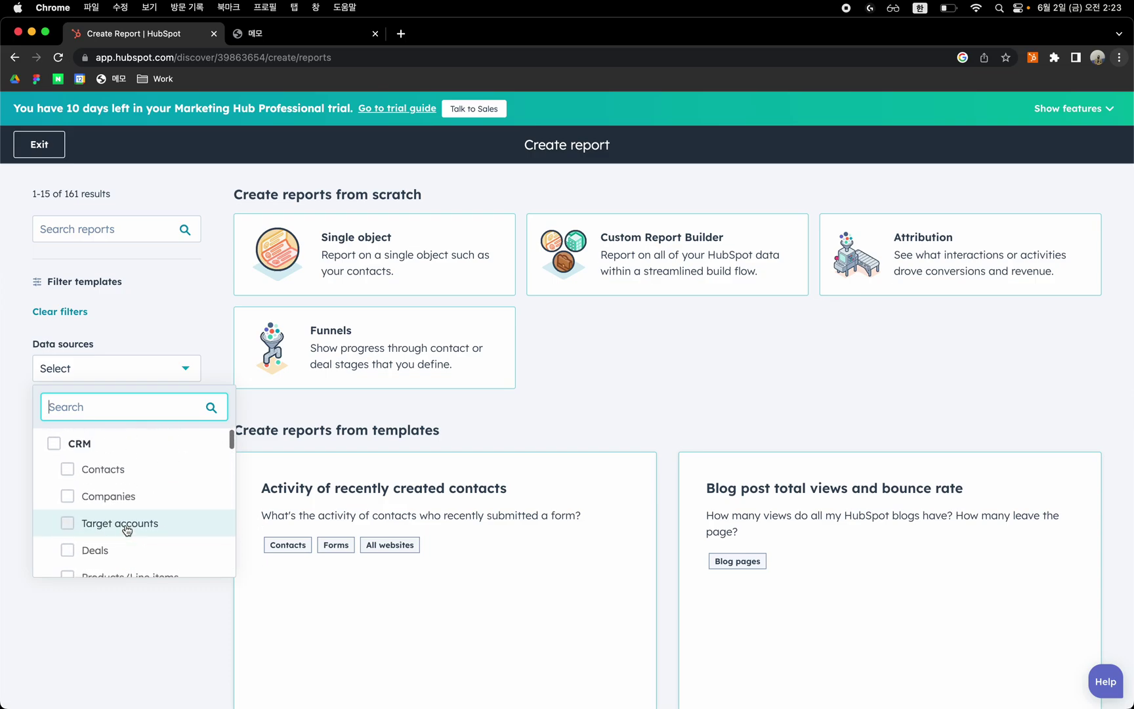
{"action": "left_click", "coordinate": [146, 475]}
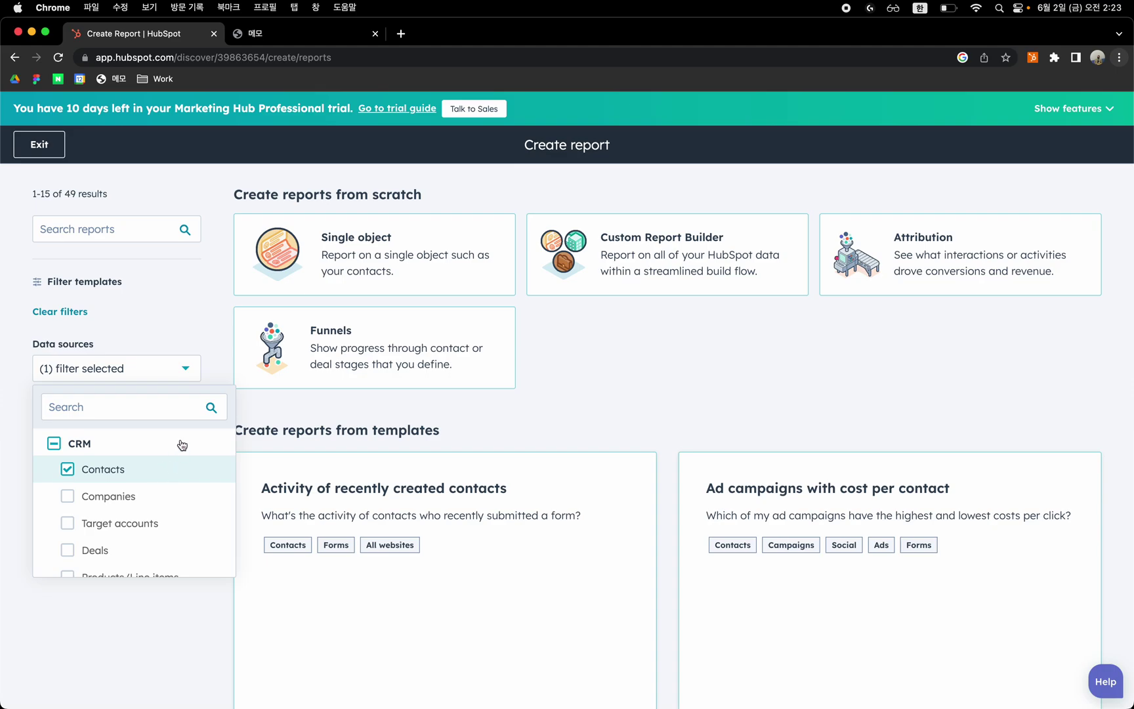
{"action": "left_click", "coordinate": [212, 383]}
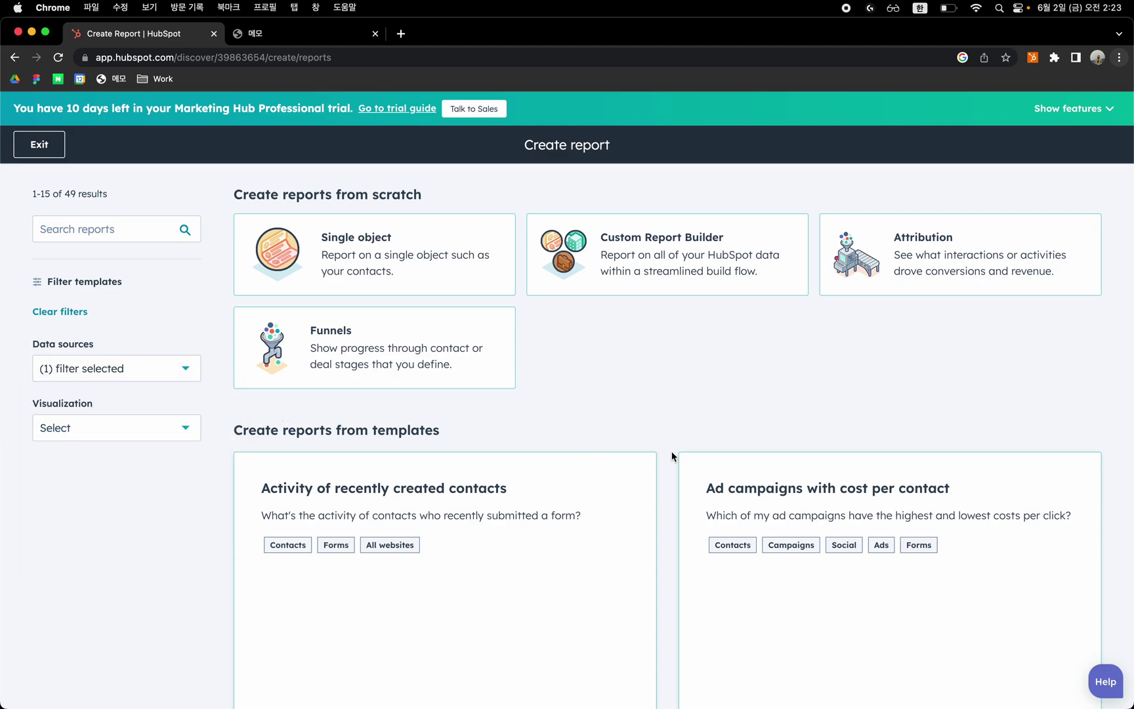
- Examine the contact-related report templates, from the recently created contacts activity to the top personas
{"action": "scroll", "coordinate": [671, 450], "scroll_direction": "down", "scroll_amount": 5}
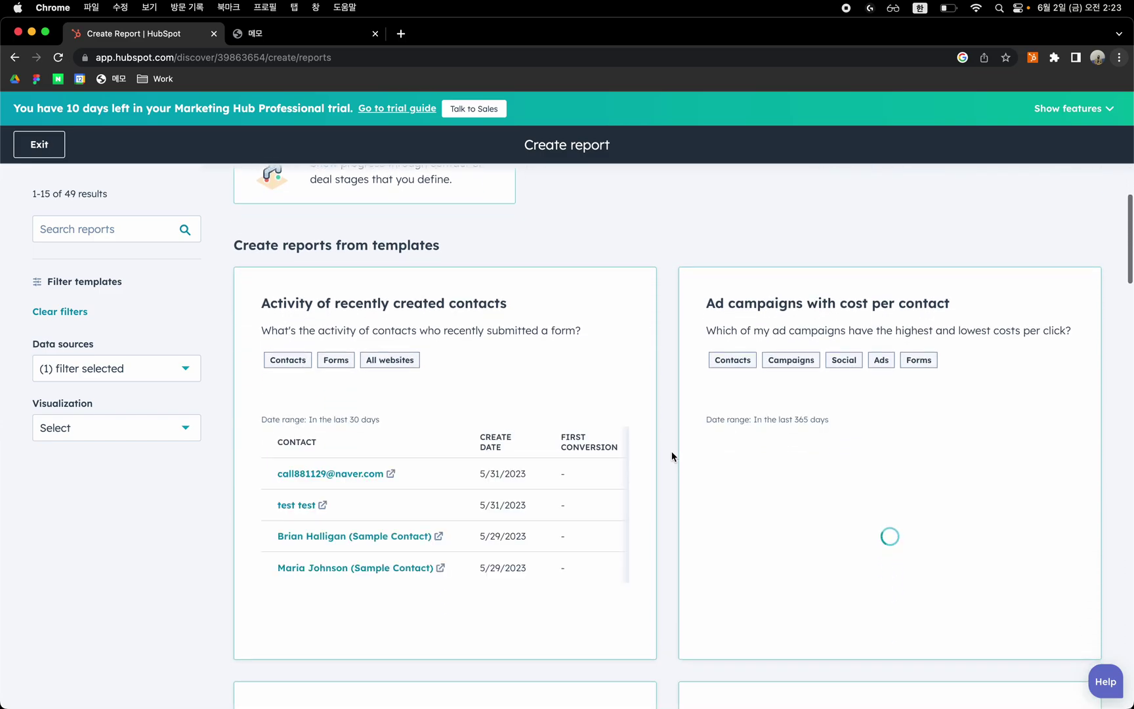
{"action": "scroll", "coordinate": [672, 453], "scroll_direction": "down", "scroll_amount": 10}
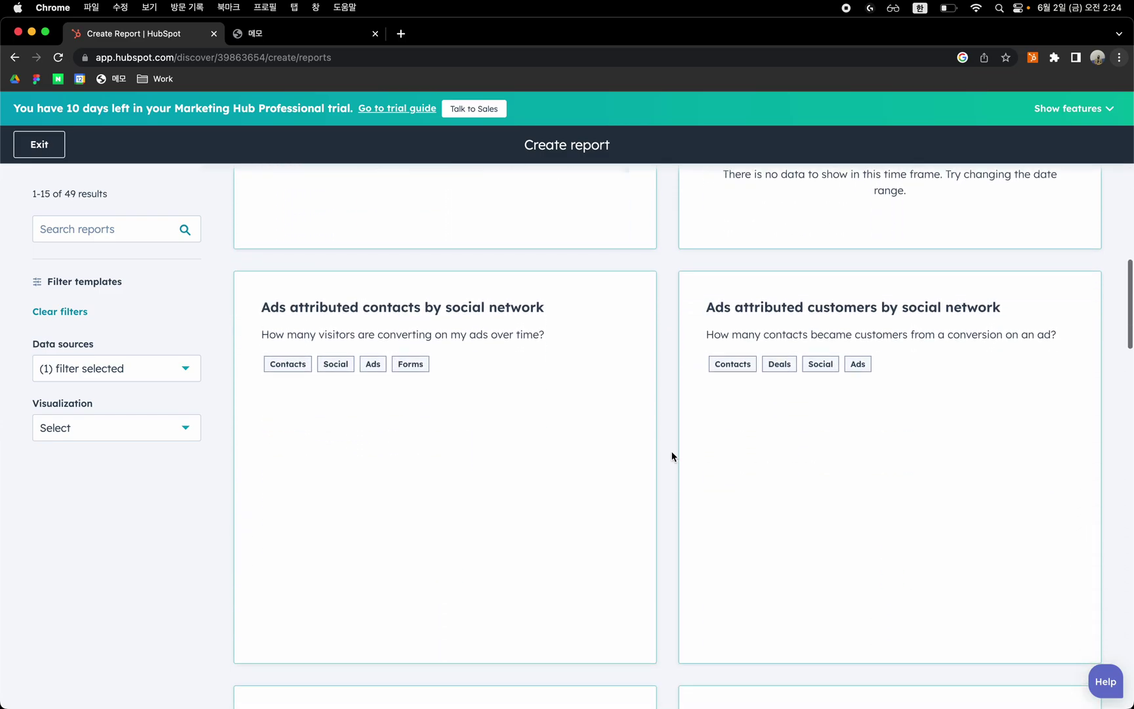
{"action": "scroll", "coordinate": [671, 451], "scroll_direction": "down", "scroll_amount": 6}
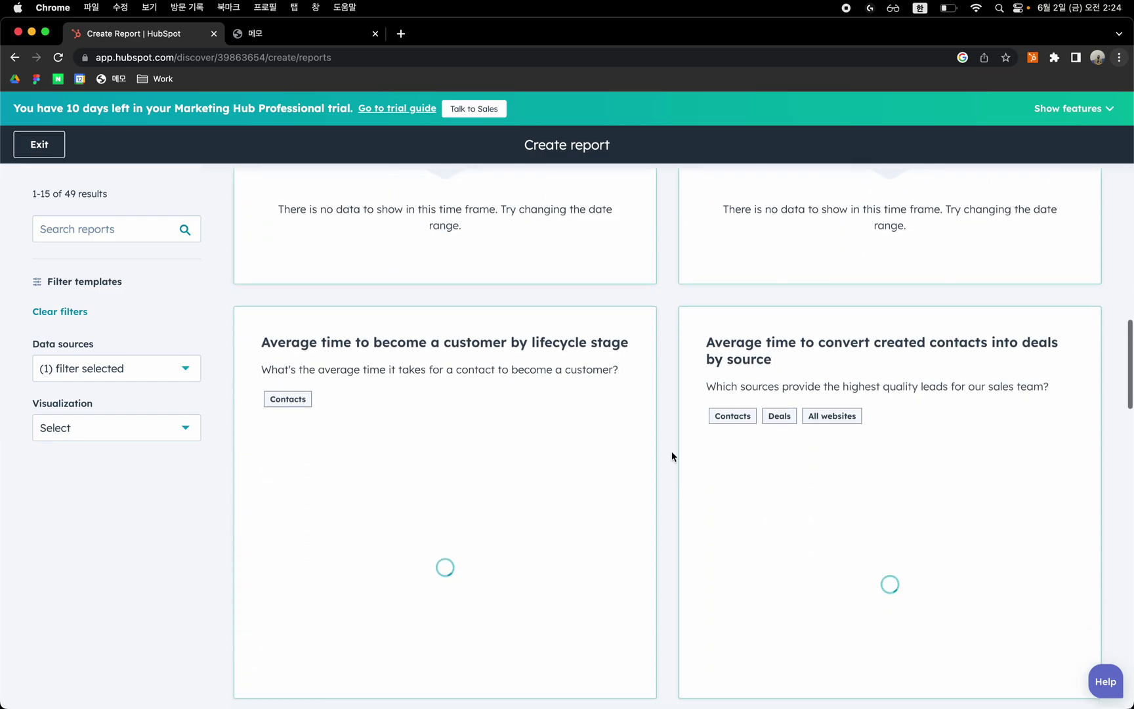
{"action": "scroll", "coordinate": [672, 452], "scroll_direction": "down", "scroll_amount": 6}
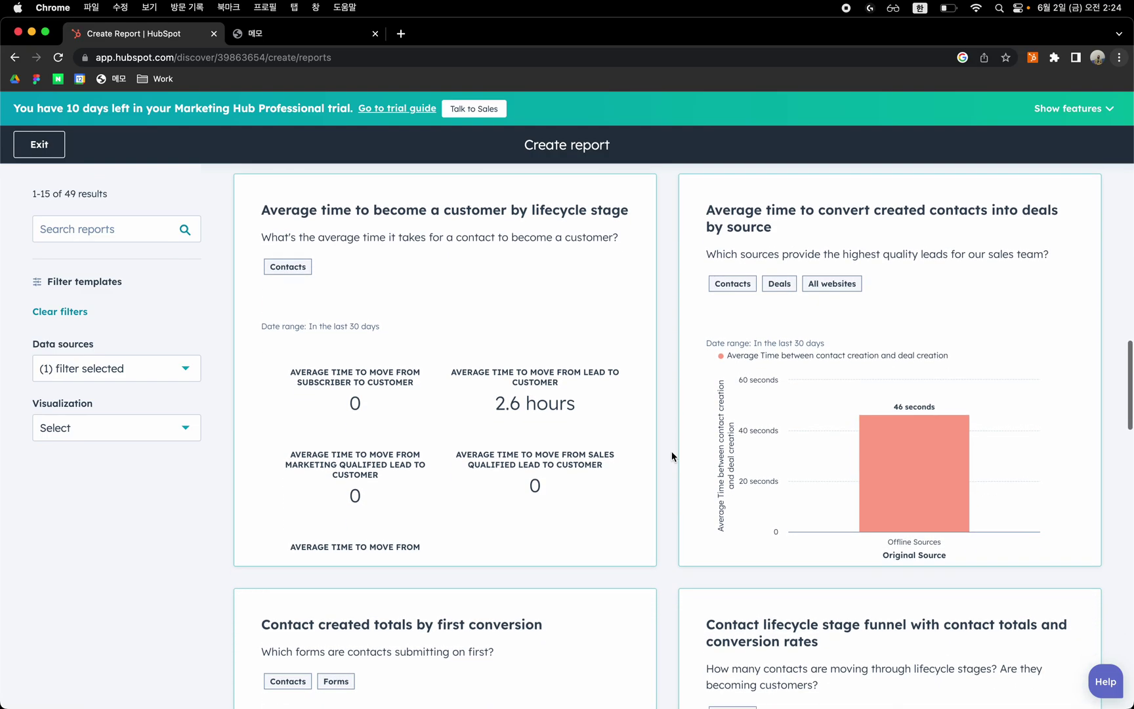
{"action": "scroll", "coordinate": [671, 451], "scroll_direction": "down", "scroll_amount": 5}
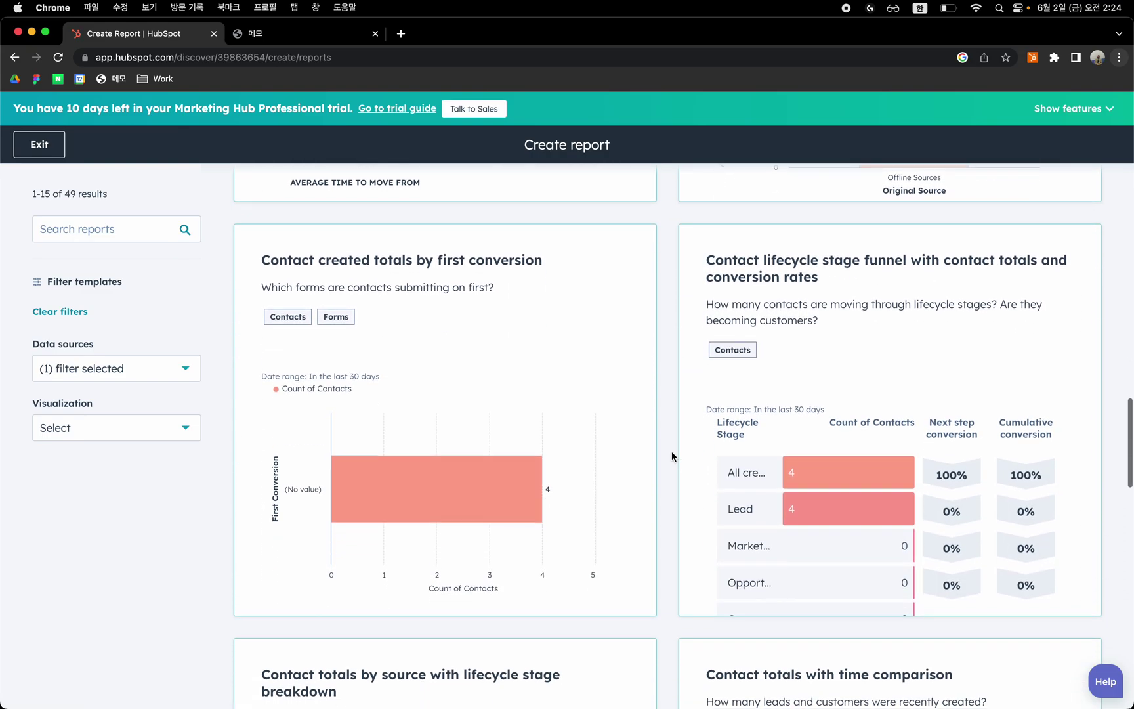
{"action": "scroll", "coordinate": [672, 451], "scroll_direction": "down", "scroll_amount": 6}
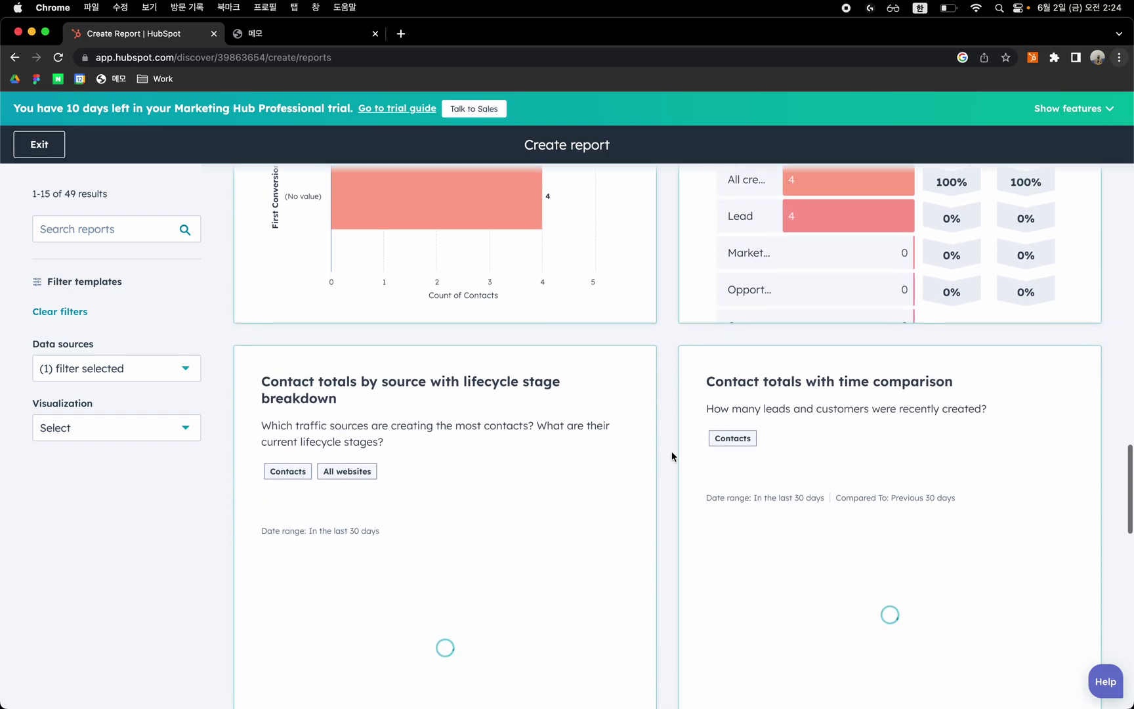
{"action": "scroll", "coordinate": [672, 452], "scroll_direction": "down", "scroll_amount": 10}
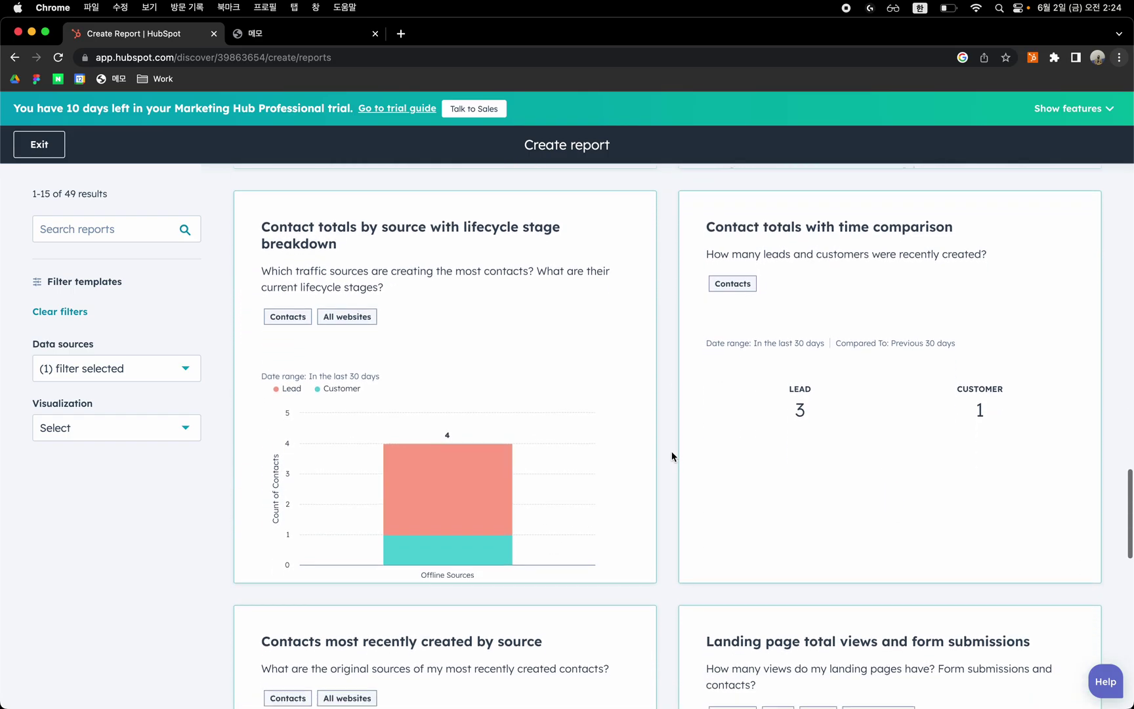
{"action": "scroll", "coordinate": [671, 453], "scroll_direction": "down", "scroll_amount": 1}
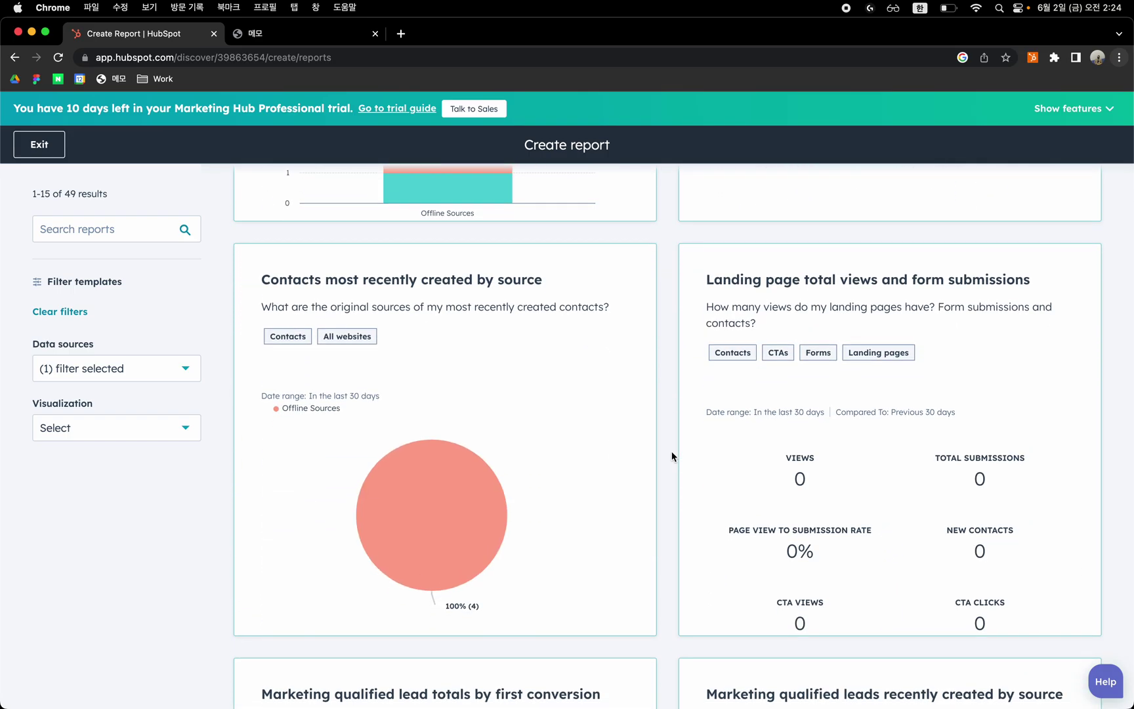
{"action": "scroll", "coordinate": [672, 453], "scroll_direction": "down", "scroll_amount": 3}
{"action": "scroll", "coordinate": [671, 452], "scroll_direction": "down", "scroll_amount": 10}
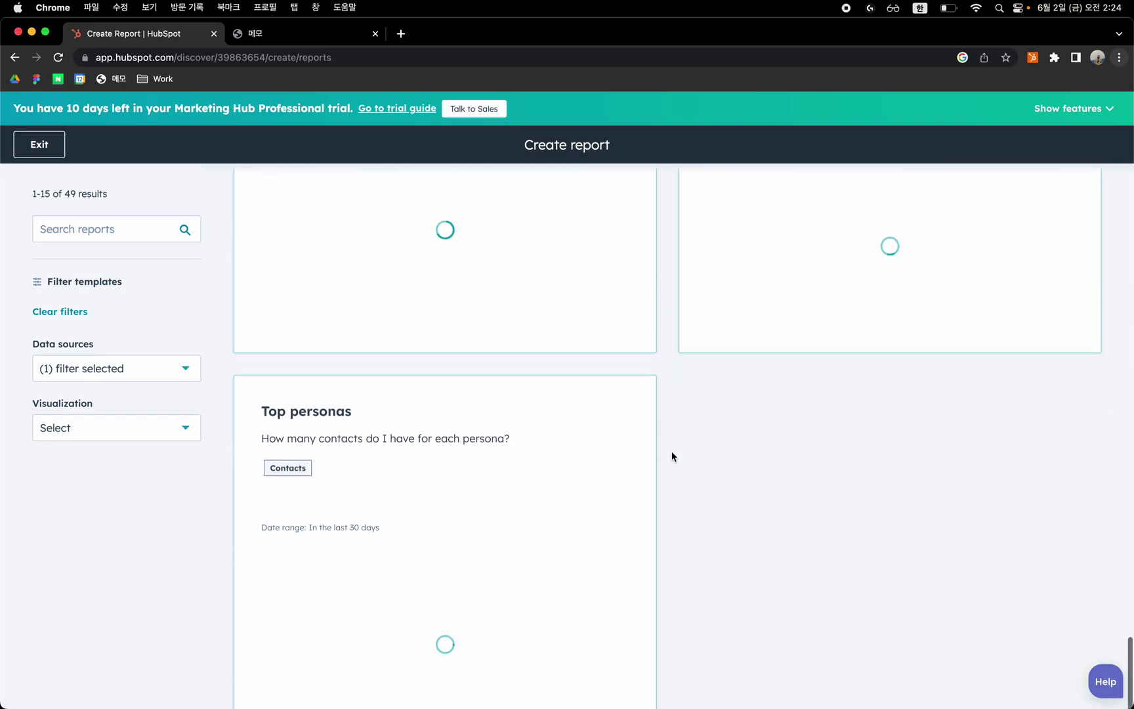
{"action": "scroll", "coordinate": [671, 455], "scroll_direction": "up", "scroll_amount": 20}
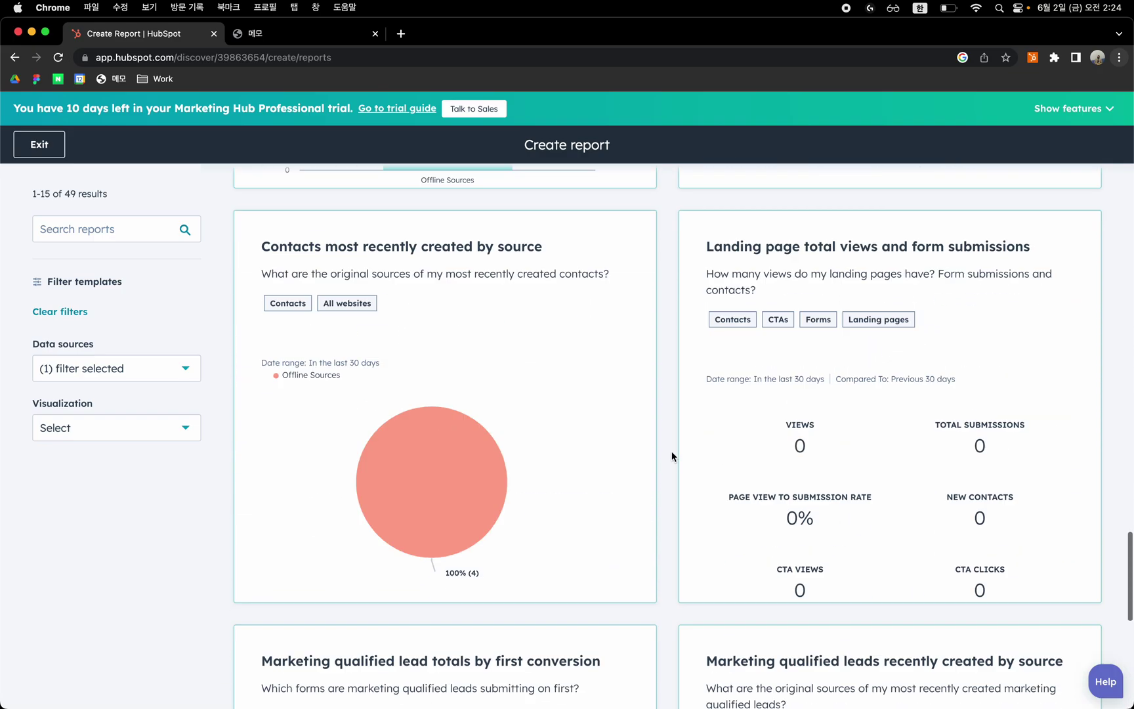
{"action": "scroll", "coordinate": [672, 451], "scroll_direction": "up", "scroll_amount": 10}
{"action": "scroll", "coordinate": [671, 451], "scroll_direction": "down", "scroll_amount": 6}
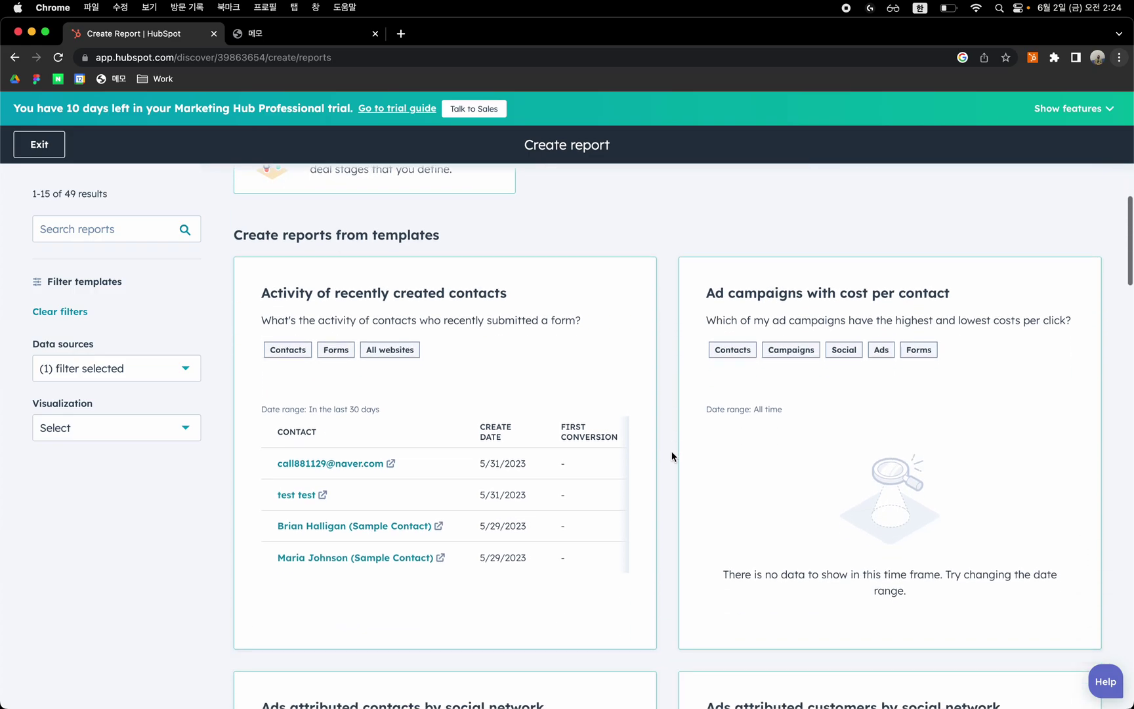
{"action": "scroll", "coordinate": [672, 451], "scroll_direction": "up", "scroll_amount": 1}
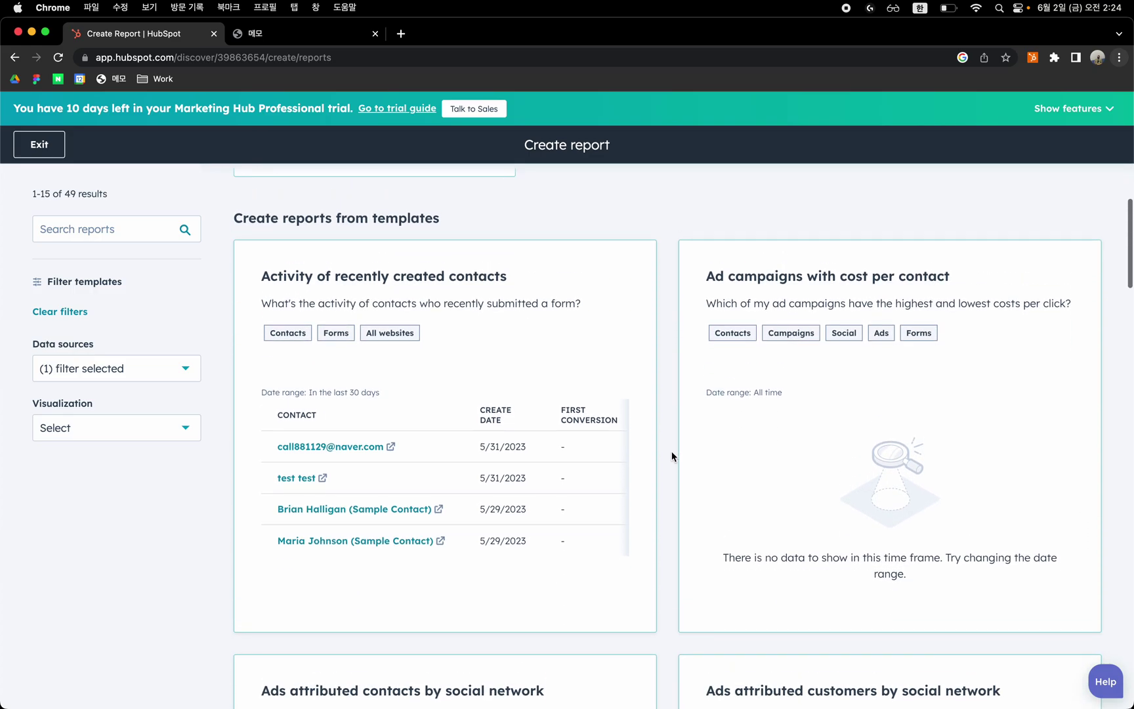
- Open the "Activity of recently created contacts" template and name the report to save "최근 만들어진 Contact"
{"action": "left_click", "coordinate": [601, 331]}
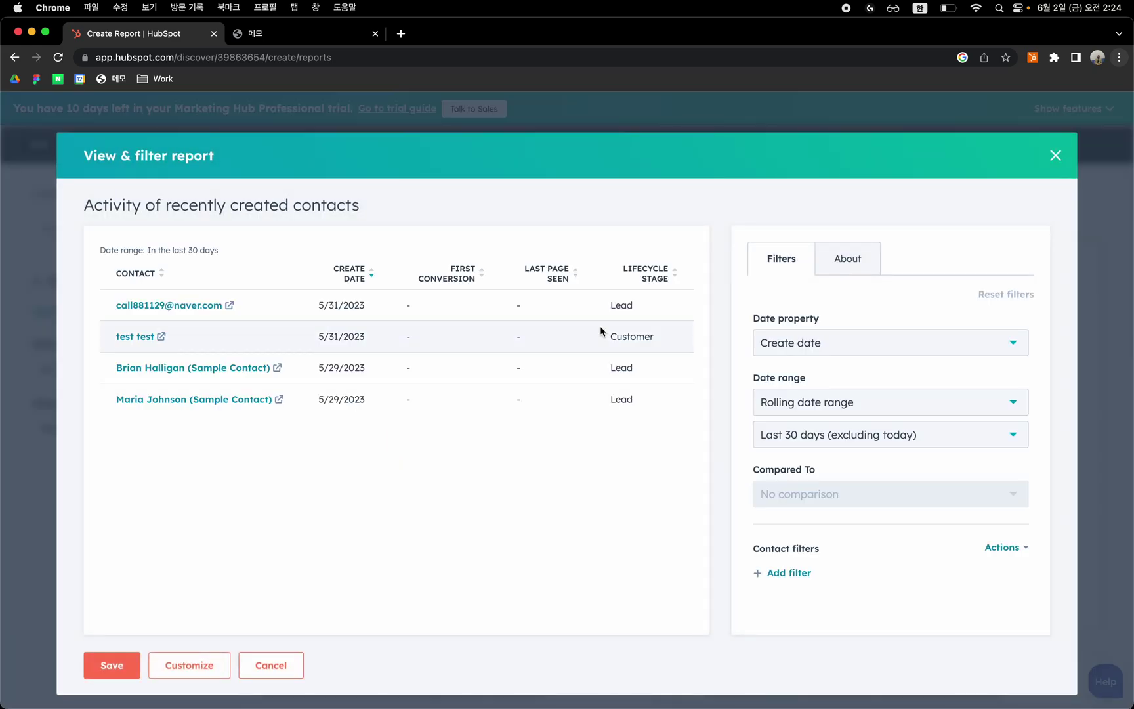
{"action": "left_click", "coordinate": [137, 663]}
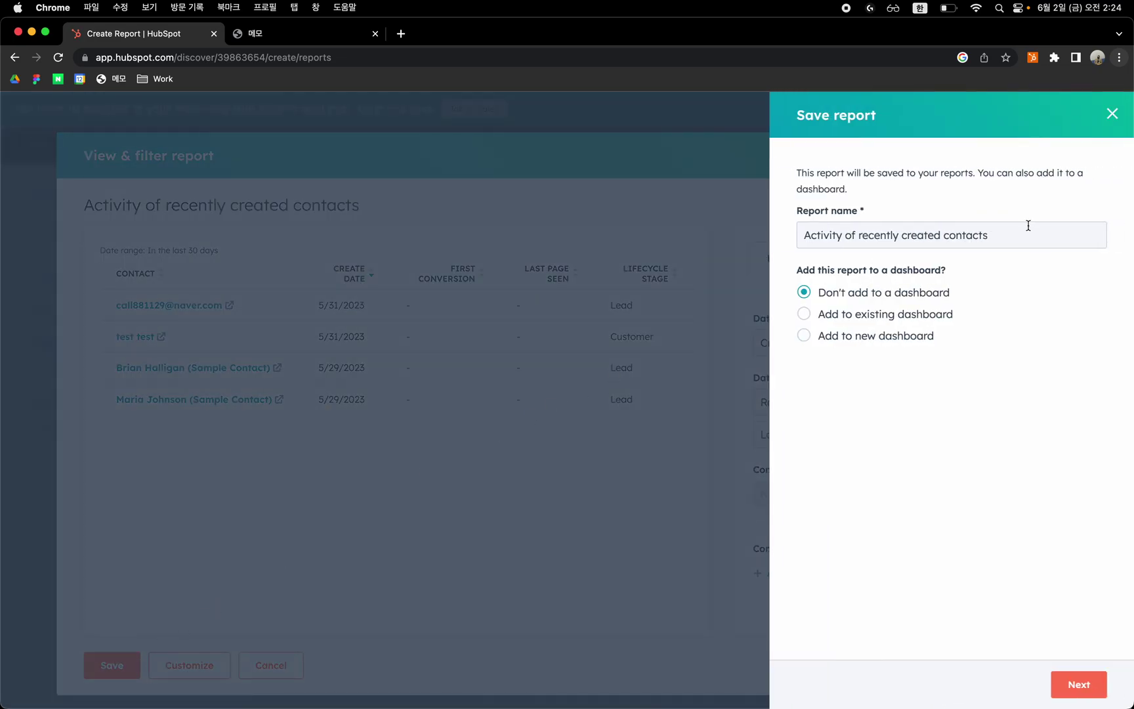
{"action": "left_click_drag", "start_coordinate": [1028, 225], "coordinate": [697, 234]}
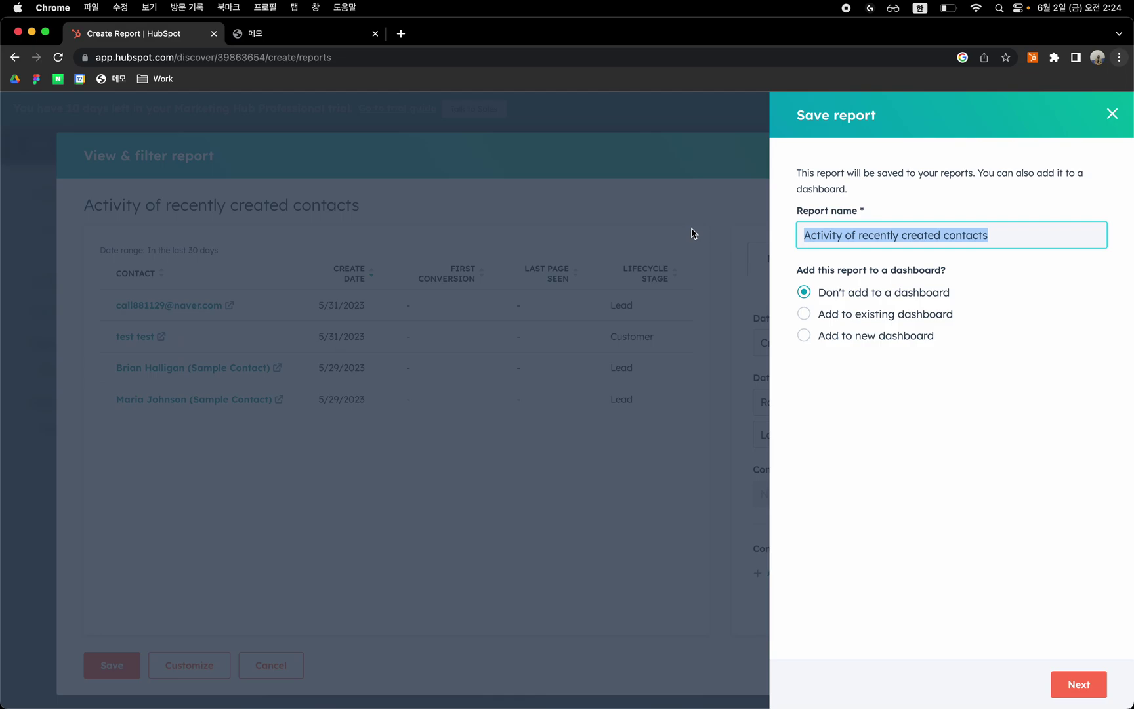
{"action": "type", "text": "c"}
{"action": "key", "text": "BackSpace"}
{"action": "key", "text": "Caps_Lock"}
{"action": "type", "text": "치"}
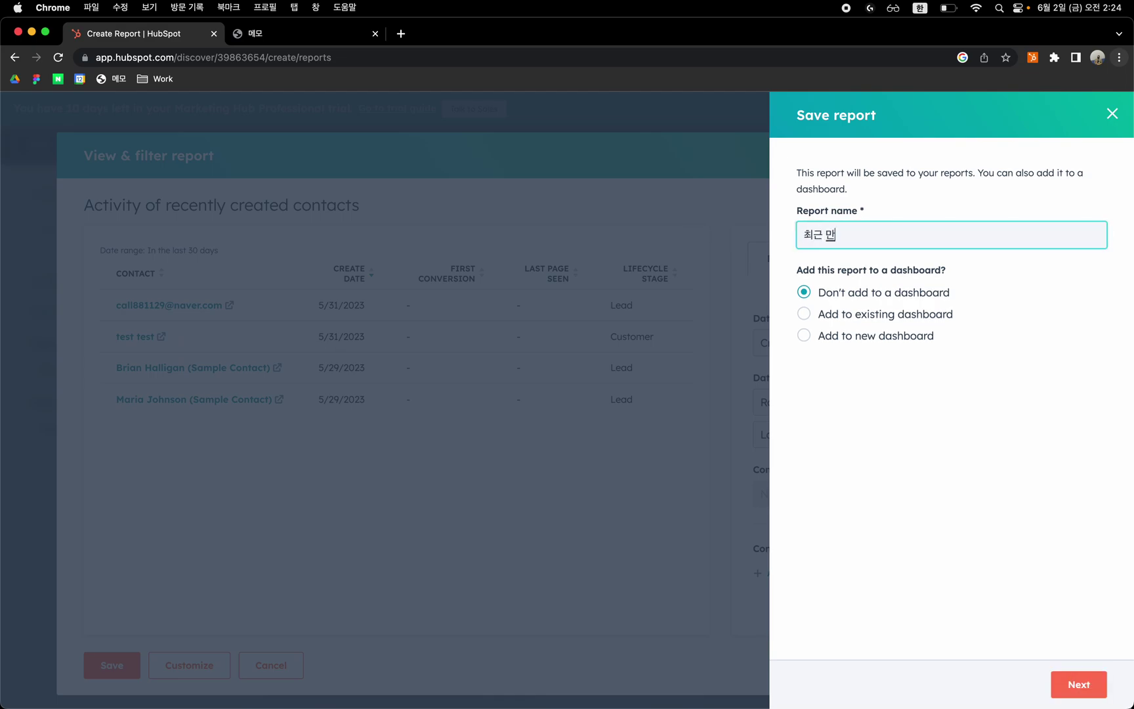
{"action": "type", "text": "근 만들어진 Contact"}
- Choose the existing dashboard "예시 대시보드" as the destination for the contact report
{"action": "left_click", "coordinate": [919, 315]}
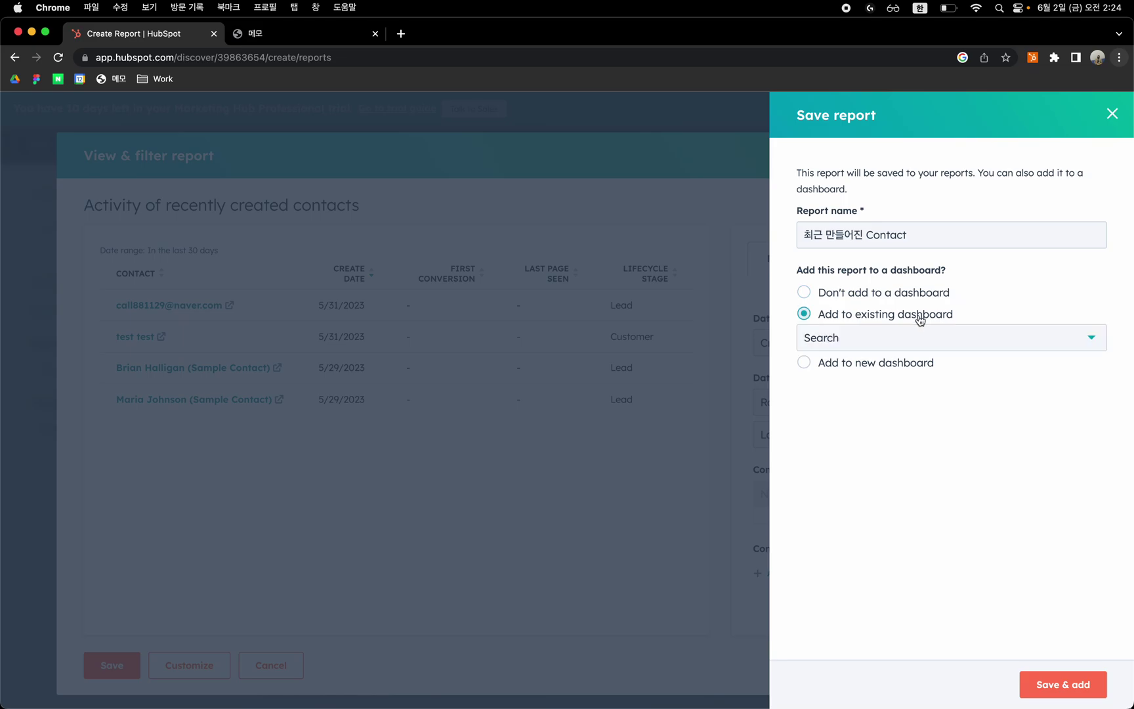
{"action": "left_click", "coordinate": [916, 337]}
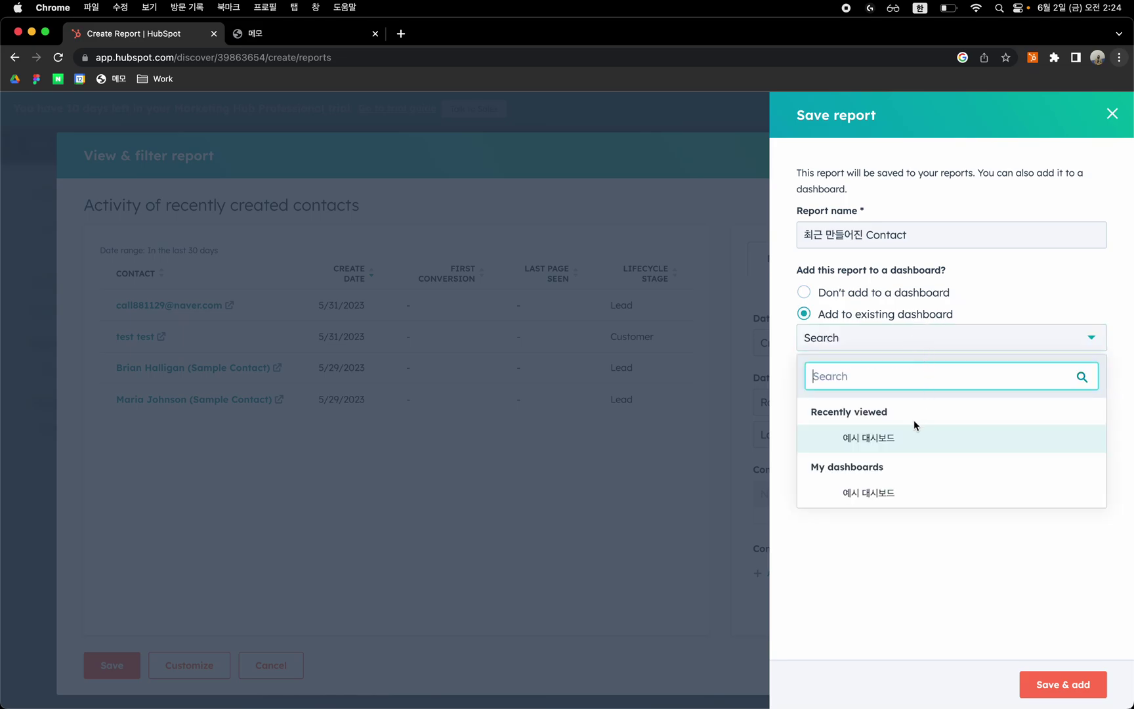
{"action": "left_click", "coordinate": [901, 444]}
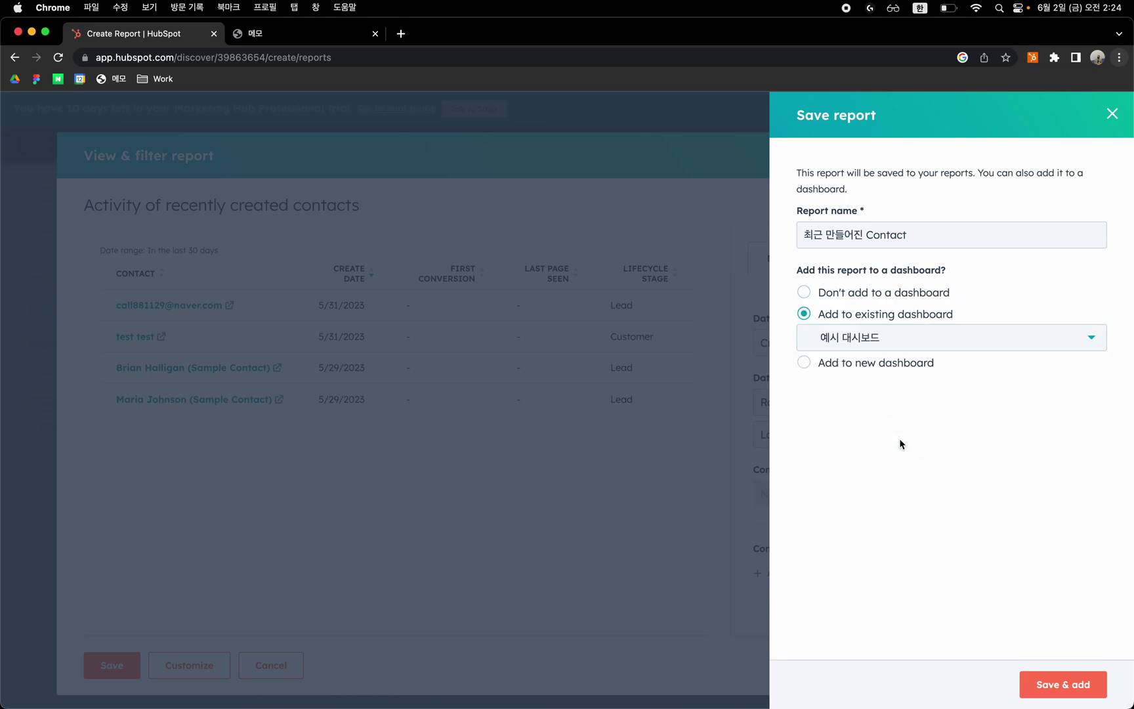
- Save the contact report to the selected dashboard and open that dashboard to view it
{"action": "left_click", "coordinate": [1070, 694]}
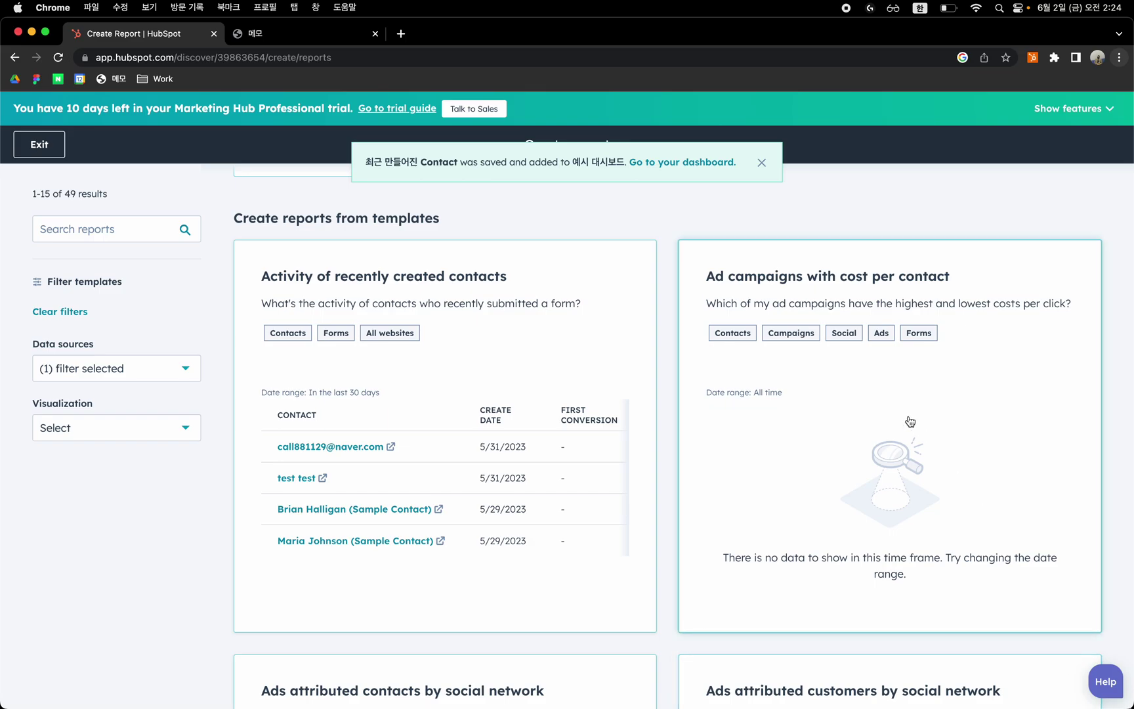
{"action": "left_click", "coordinate": [700, 162]}
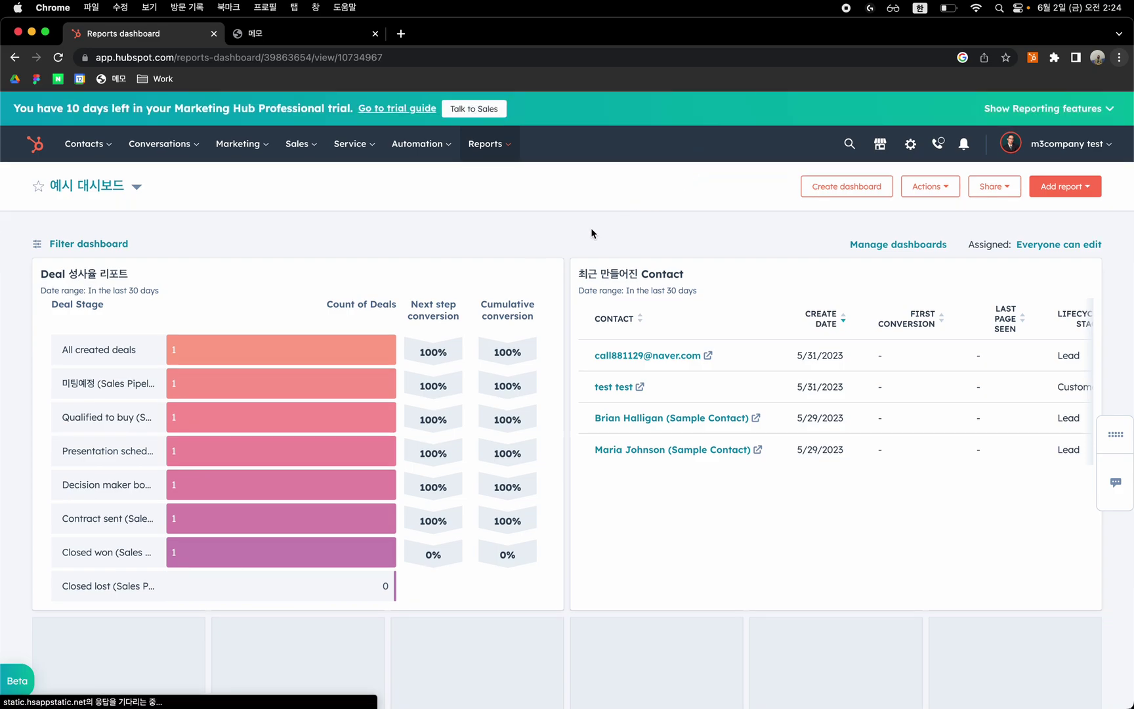
{"action": "scroll", "coordinate": [568, 248], "scroll_direction": "down", "scroll_amount": 3}
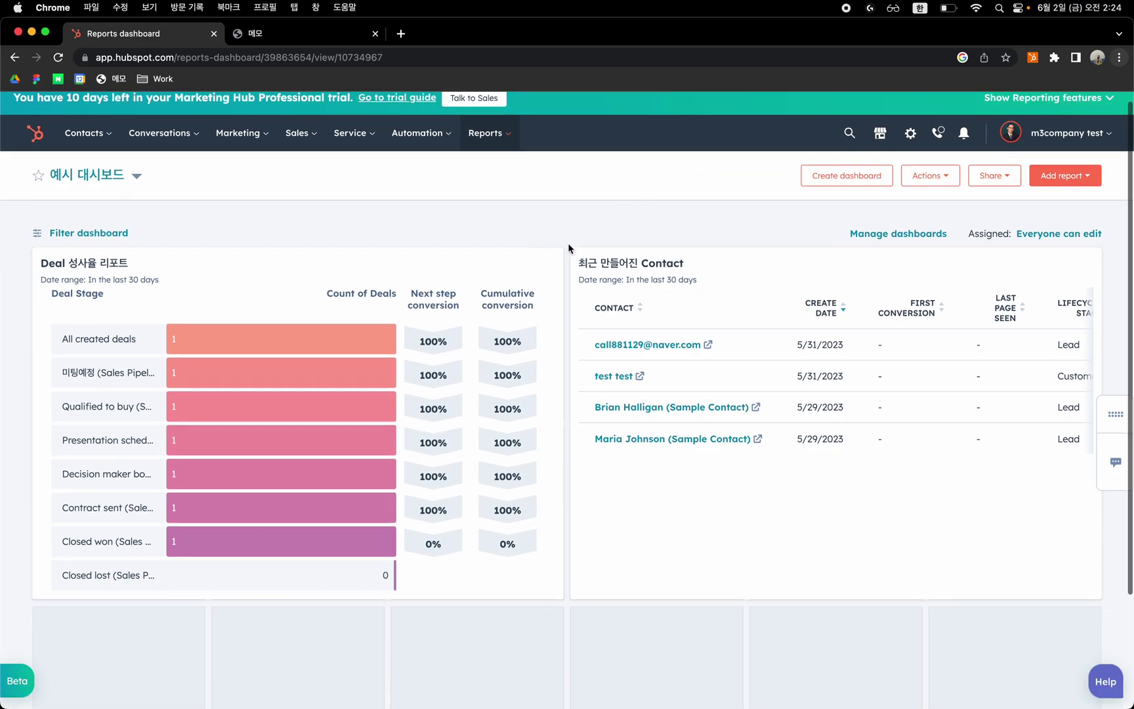
{"action": "scroll", "coordinate": [568, 248], "scroll_direction": "down", "scroll_amount": 3}
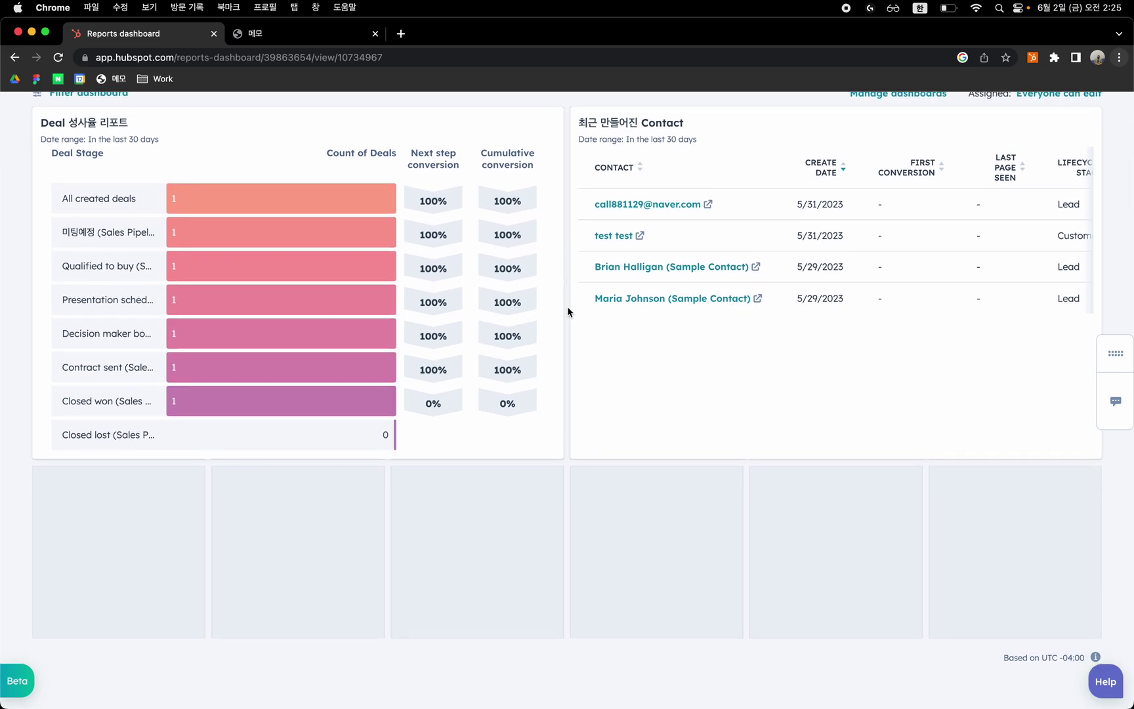
- Widen the "Deal 성사율 리포트" tile to four grid columns and move the "최근 만들어진 Contact" tile directly beneath it
{"action": "left_click_drag", "start_coordinate": [554, 451], "coordinate": [746, 433]}
{"action": "scroll", "coordinate": [746, 434], "scroll_direction": "down", "scroll_amount": 5}
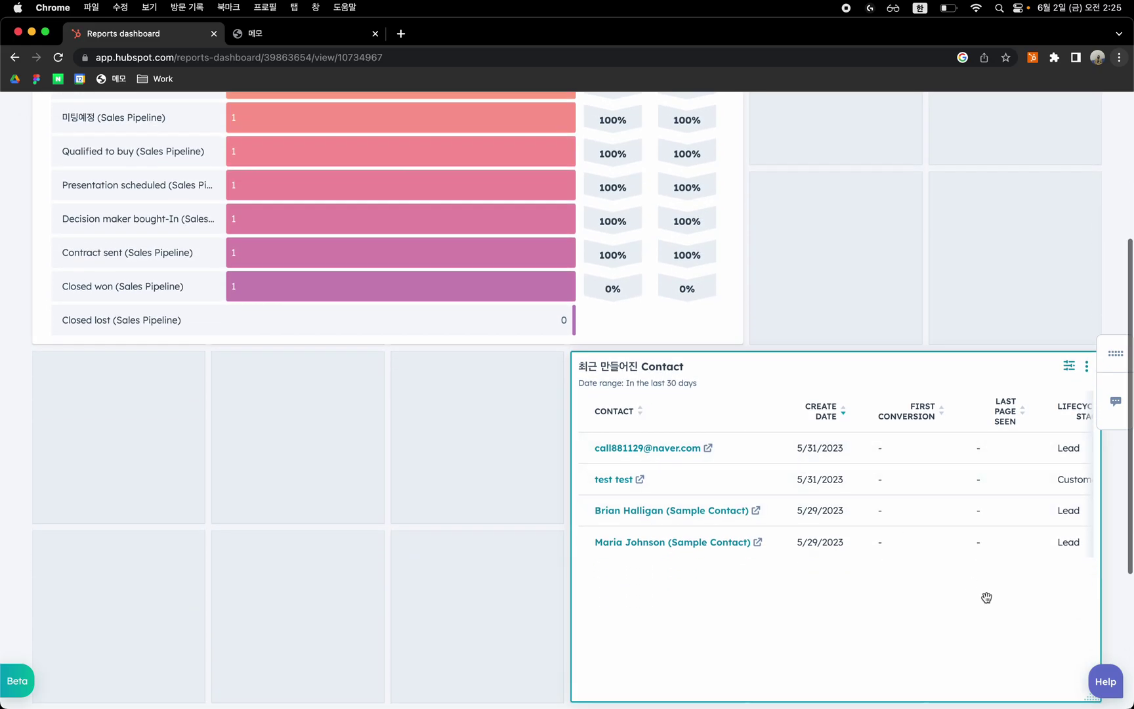
{"action": "left_click_drag", "start_coordinate": [1002, 263], "coordinate": [518, 247]}
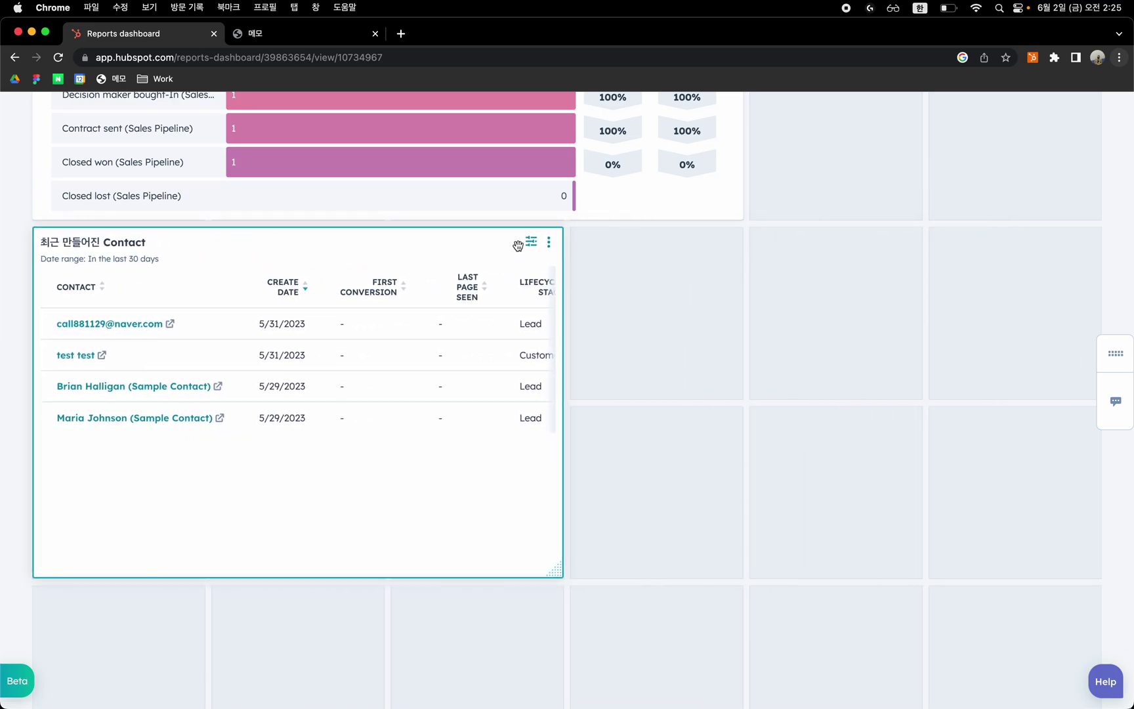
{"action": "scroll", "coordinate": [518, 248], "scroll_direction": "up", "scroll_amount": 6}
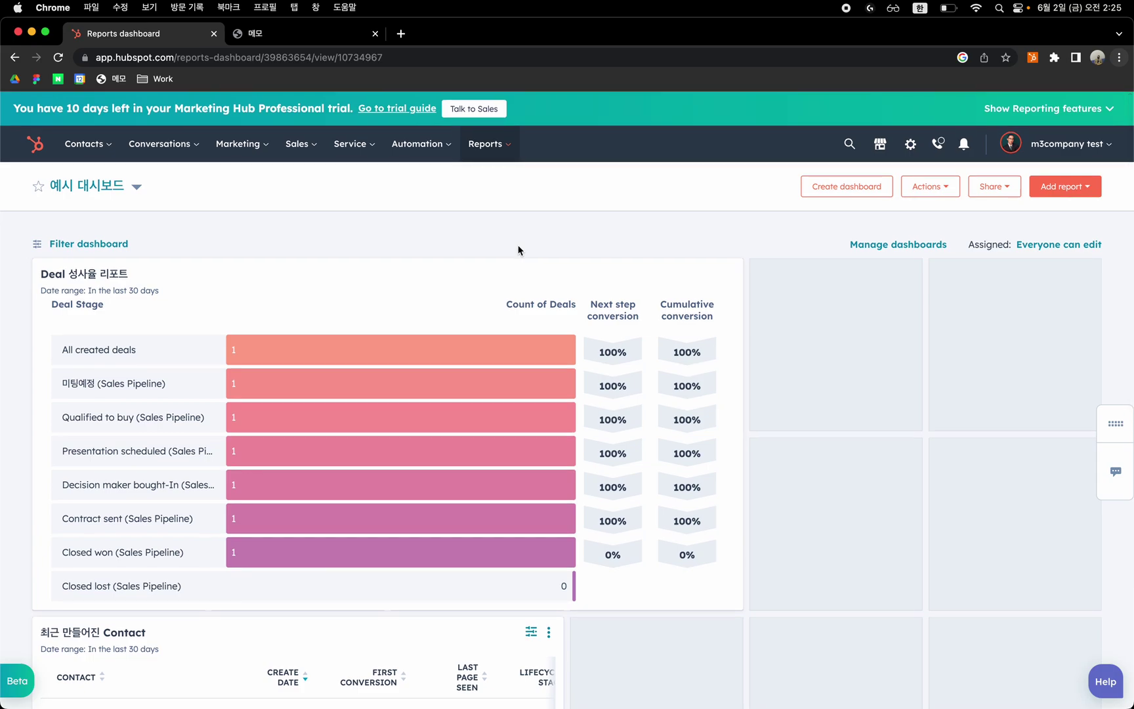
- Add an untitled text tile with the content "텍스트" to the dashboard
{"action": "left_click", "coordinate": [944, 196]}
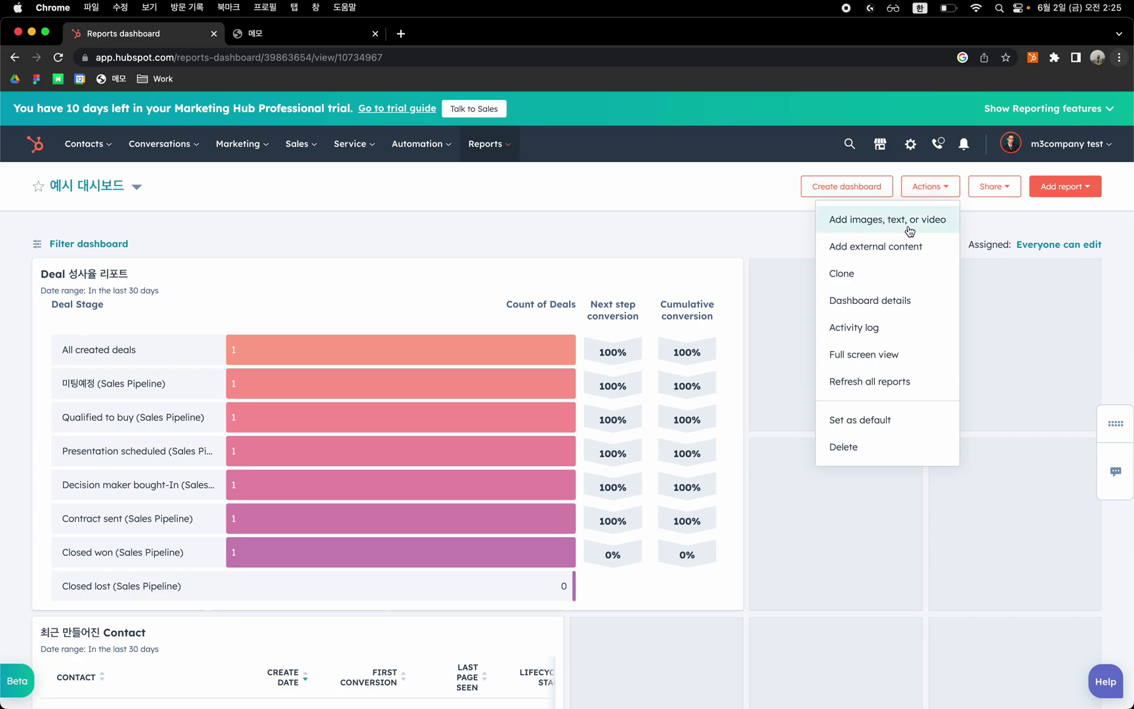
{"action": "left_click", "coordinate": [935, 223]}
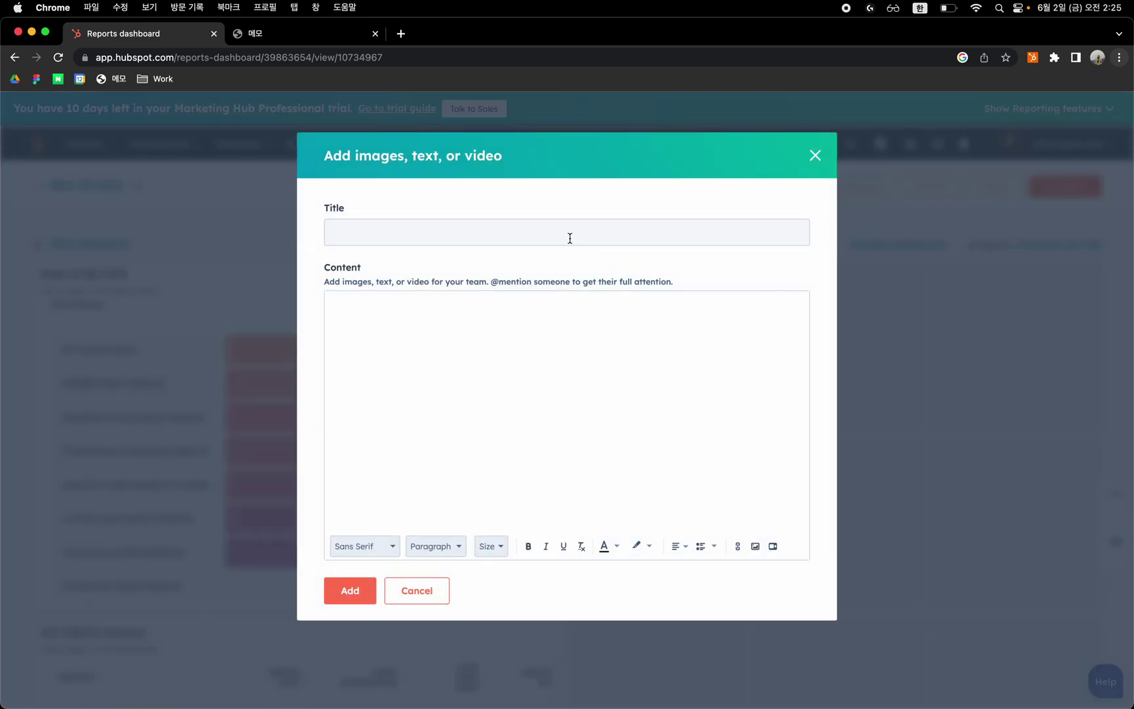
{"action": "left_click", "coordinate": [545, 349]}
{"action": "type", "text": "@"}
{"action": "key", "text": "BackSpace"}
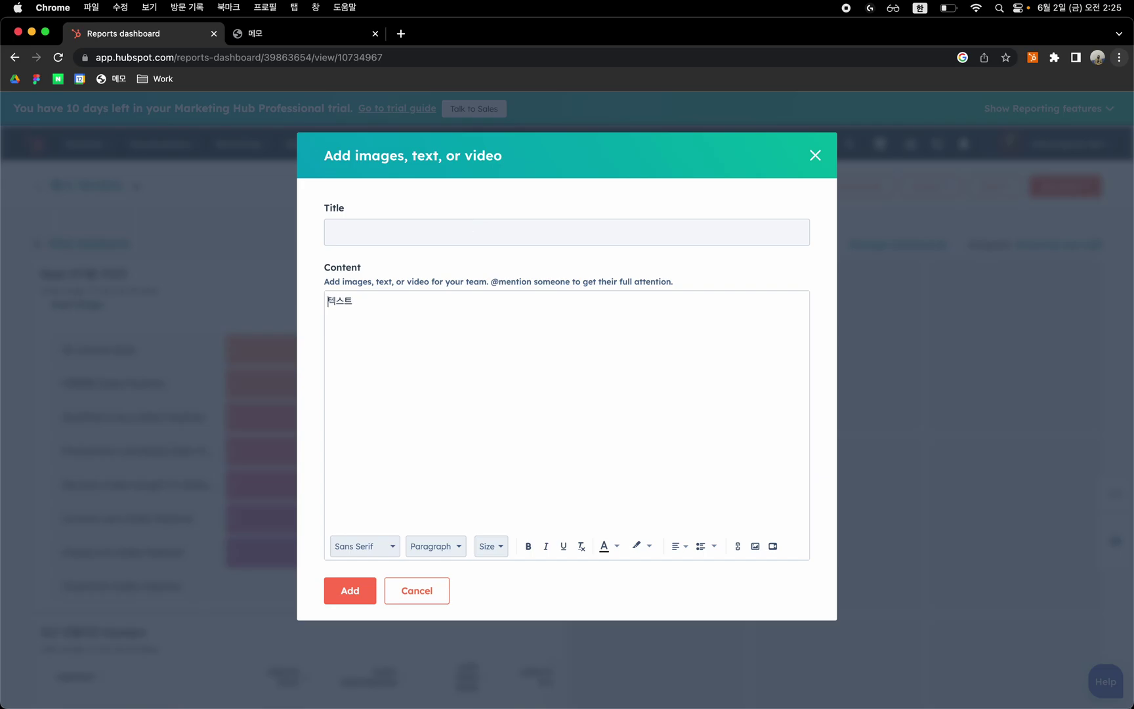
{"action": "left_click", "coordinate": [368, 599]}
- Shrink the "텍스트" tile to one grid cell and place it beside the top of the deal report
{"action": "scroll", "coordinate": [812, 573], "scroll_direction": "down", "scroll_amount": 5}
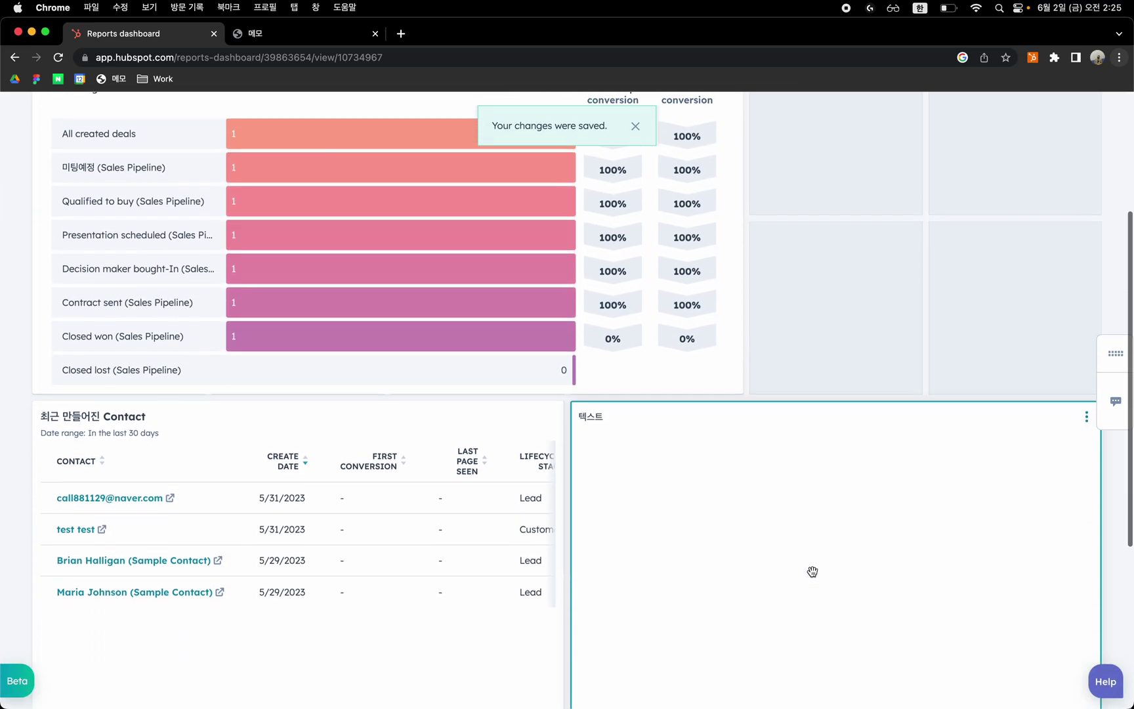
{"action": "left_click_drag", "start_coordinate": [1084, 630], "coordinate": [743, 456]}
{"action": "scroll", "coordinate": [656, 525], "scroll_direction": "up", "scroll_amount": 3}
{"action": "left_click_drag", "start_coordinate": [656, 525], "coordinate": [808, 242]}
{"action": "scroll", "coordinate": [808, 242], "scroll_direction": "up", "scroll_amount": 3}
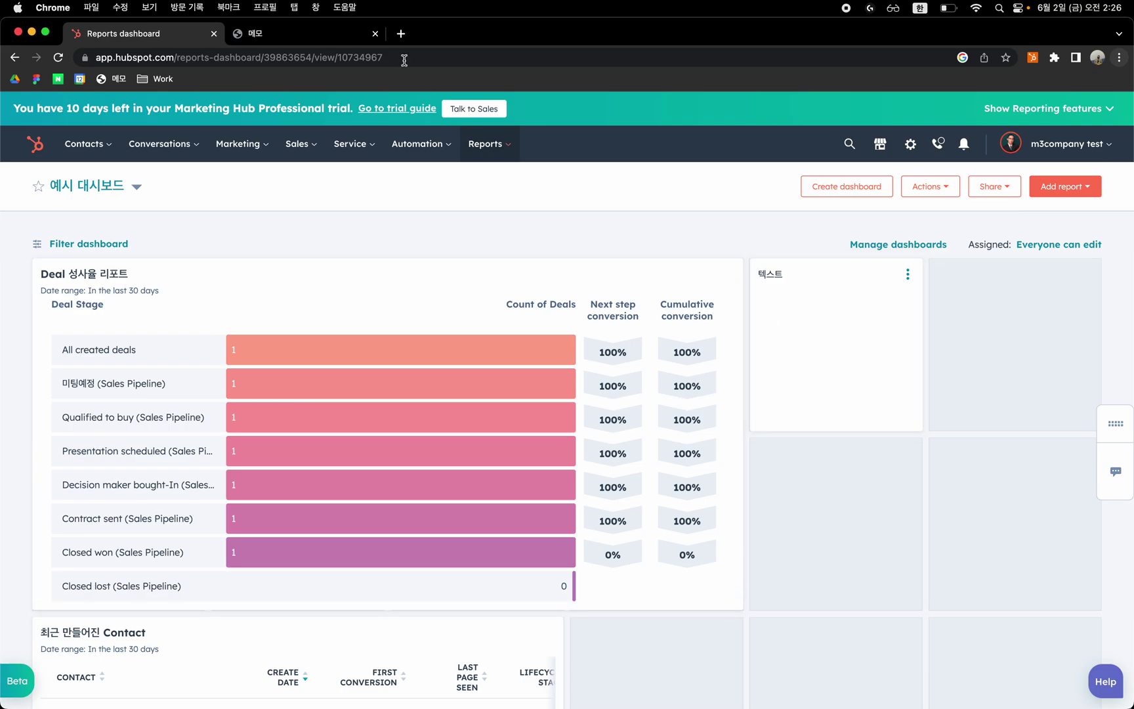
- Switch to the lesson memo, highlight the "Filter" item, and return to the dashboard
{"action": "left_click", "coordinate": [313, 39]}
{"action": "left_click_drag", "start_coordinate": [342, 425], "coordinate": [197, 428]}
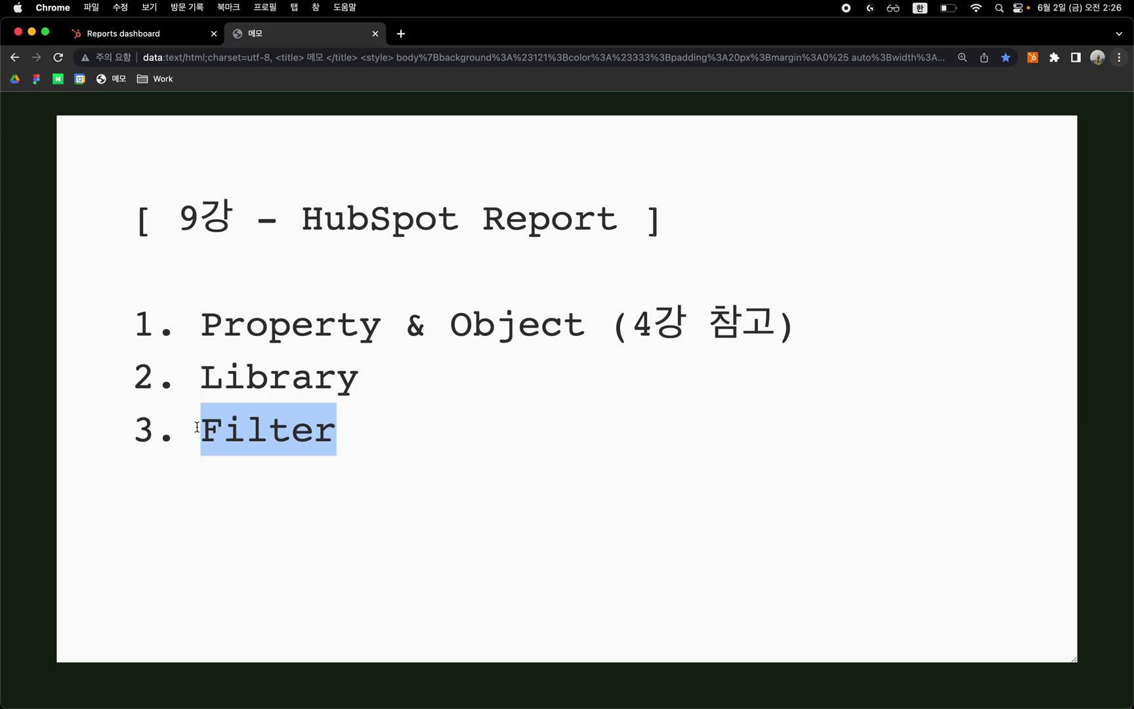
{"action": "left_click", "coordinate": [155, 40]}
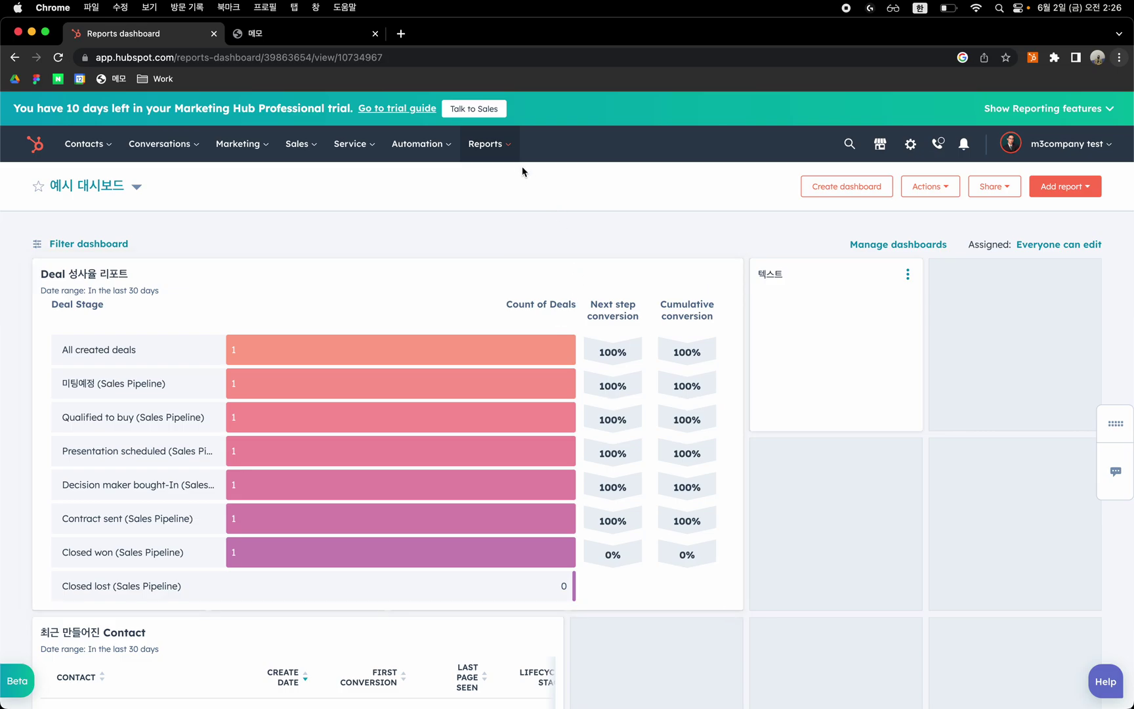
- Start a new report from the "Activity of recently created contacts" template
{"action": "mouse_move", "coordinate": [506, 155]}
{"action": "left_click", "coordinate": [510, 235]}
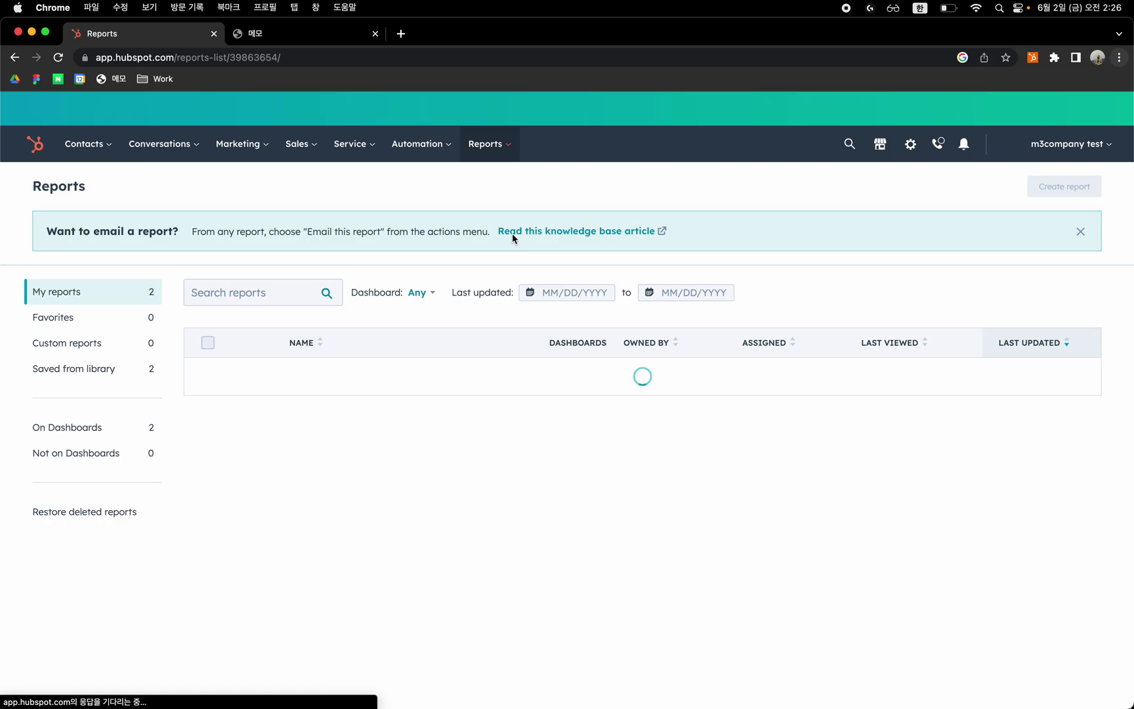
{"action": "left_click", "coordinate": [1061, 195]}
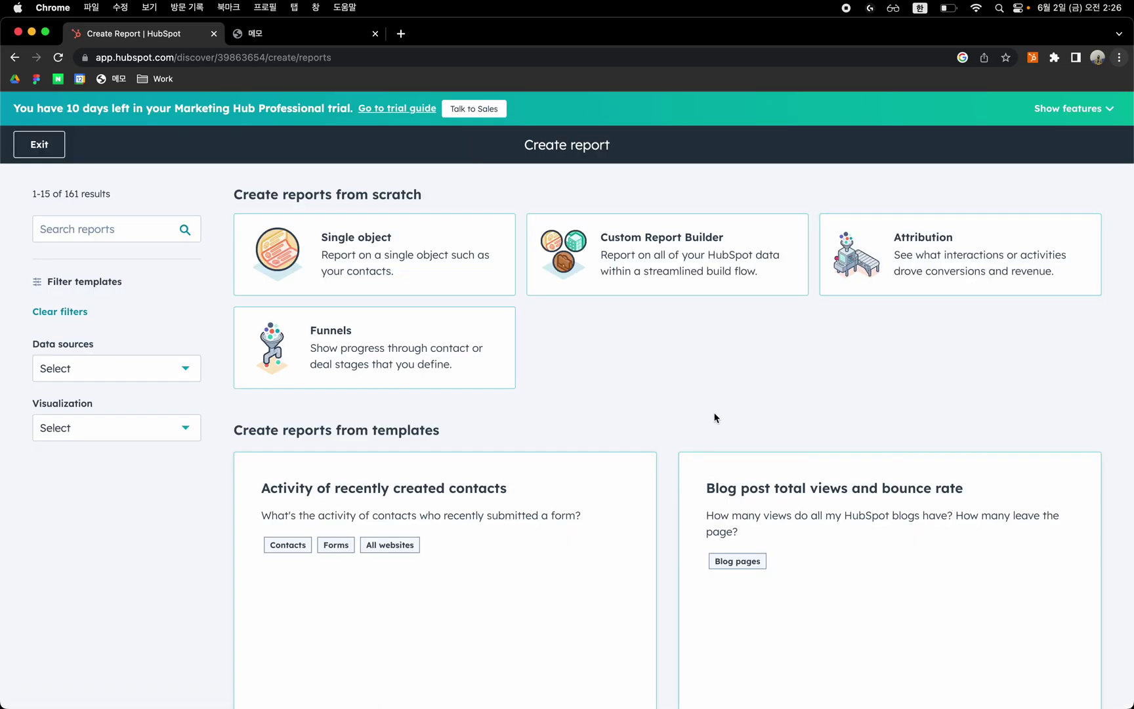
{"action": "left_click", "coordinate": [624, 477]}
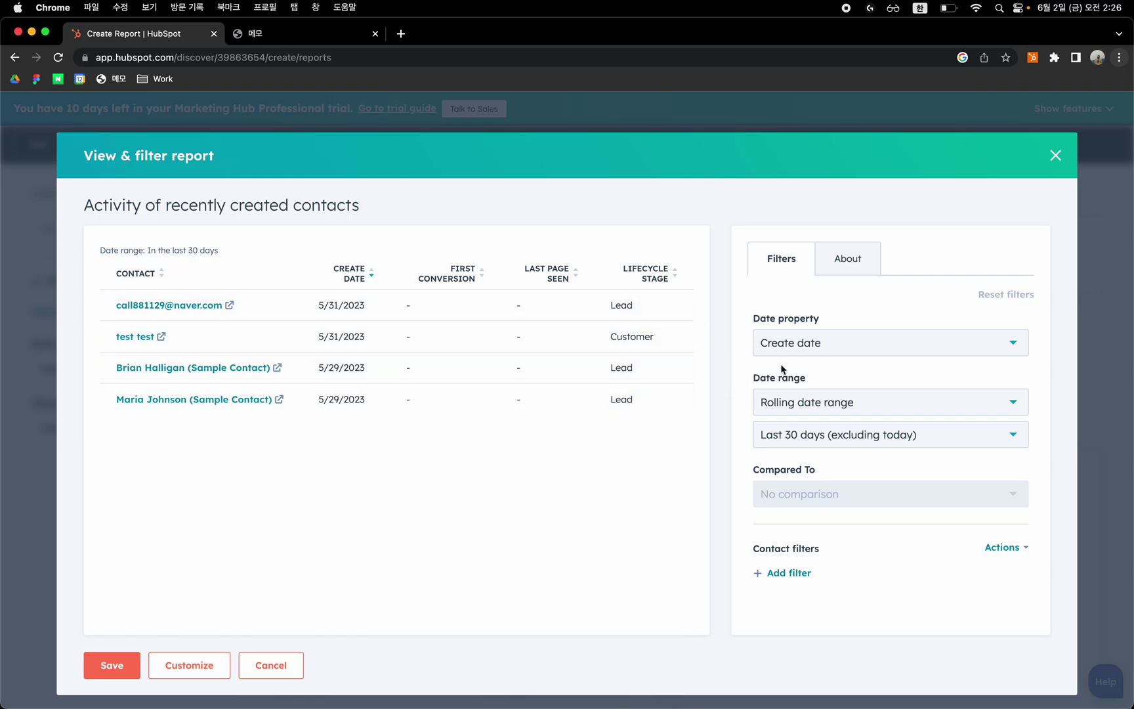
- Review the date properties available for the report, from contact information to web analytics history
{"action": "left_click", "coordinate": [814, 355]}
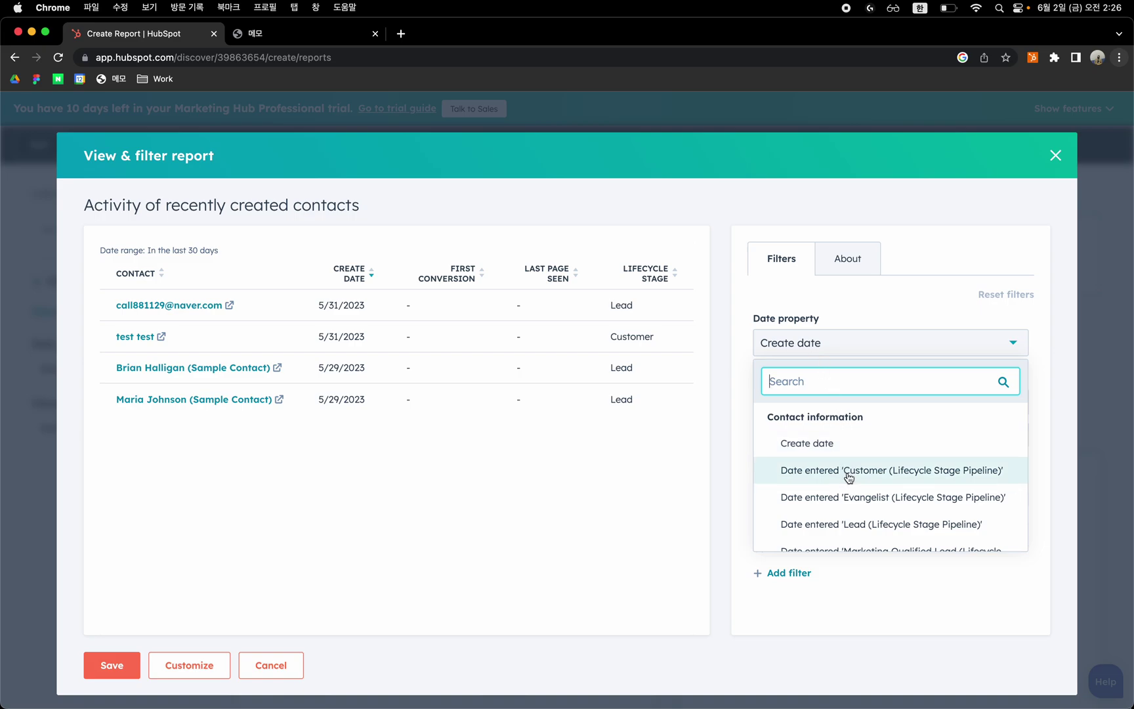
{"action": "scroll", "coordinate": [848, 481], "scroll_direction": "down", "scroll_amount": 2}
{"action": "scroll", "coordinate": [848, 482], "scroll_direction": "down", "scroll_amount": 10}
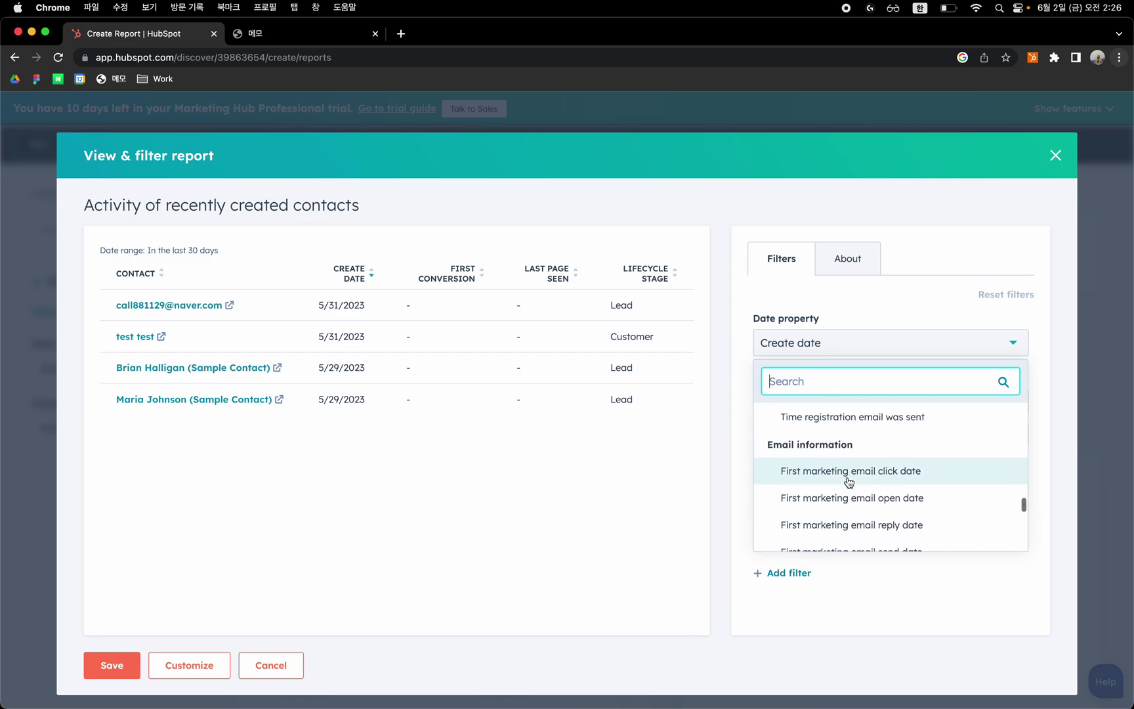
{"action": "scroll", "coordinate": [847, 482], "scroll_direction": "up", "scroll_amount": 15}
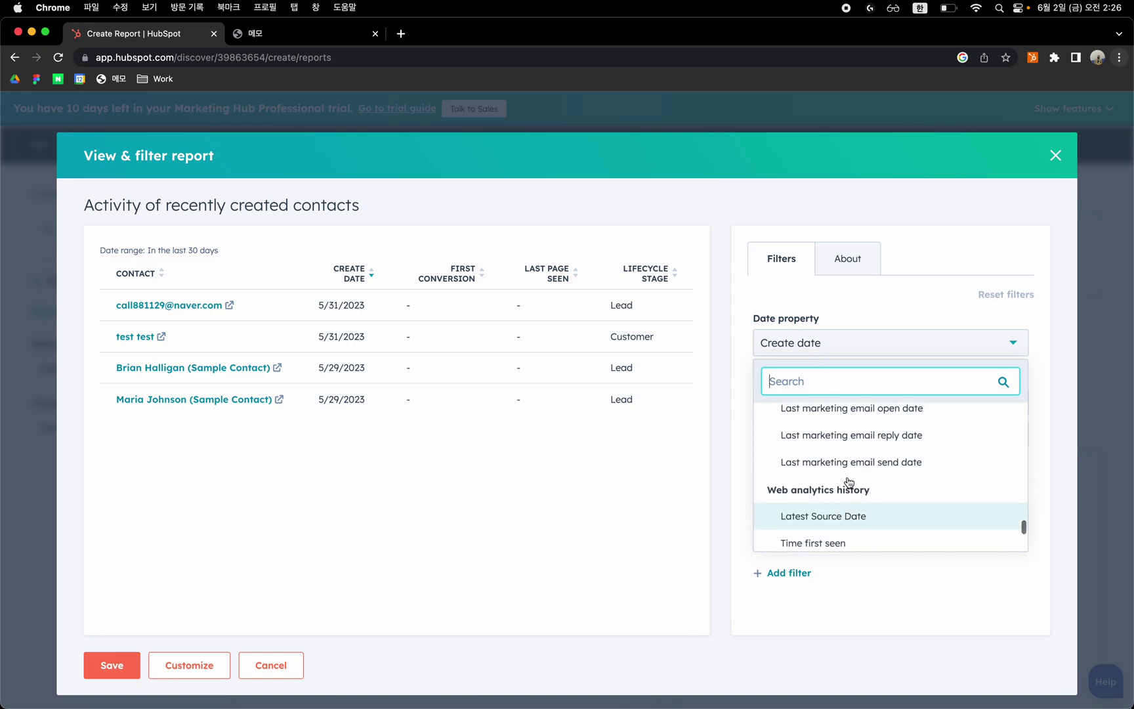
{"action": "left_click", "coordinate": [857, 351]}
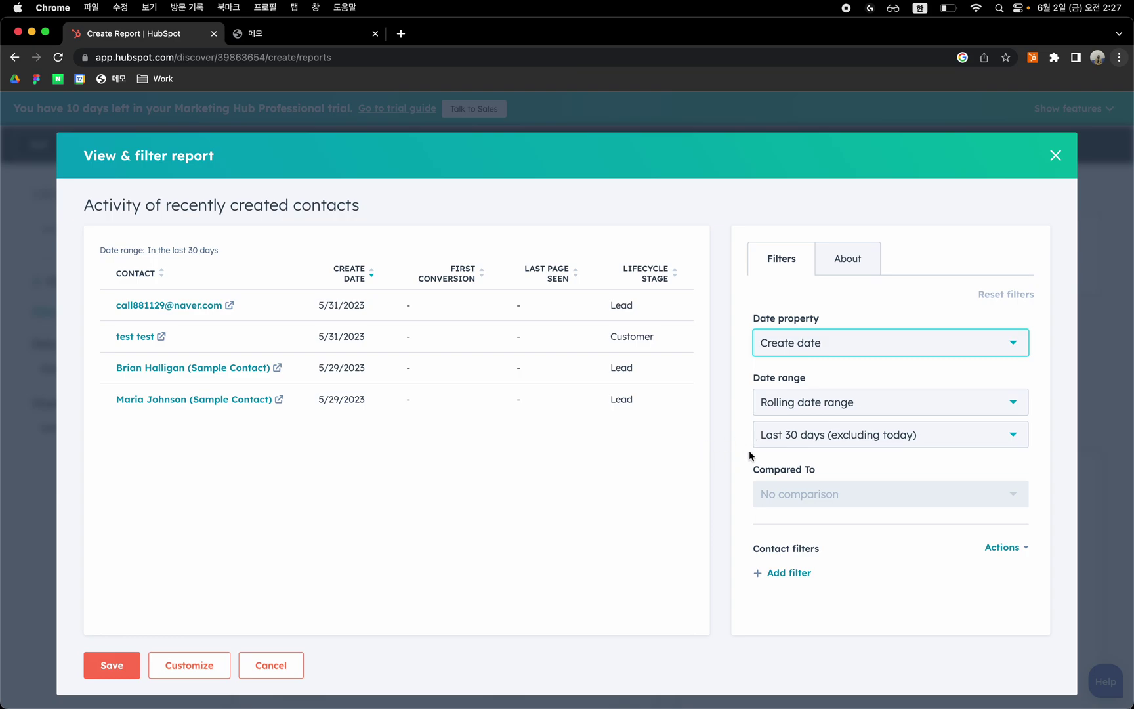
- Try the rolling "Last 365 days (excluding today)" range on the report, and set the date range to All data
{"action": "left_click", "coordinate": [809, 440]}
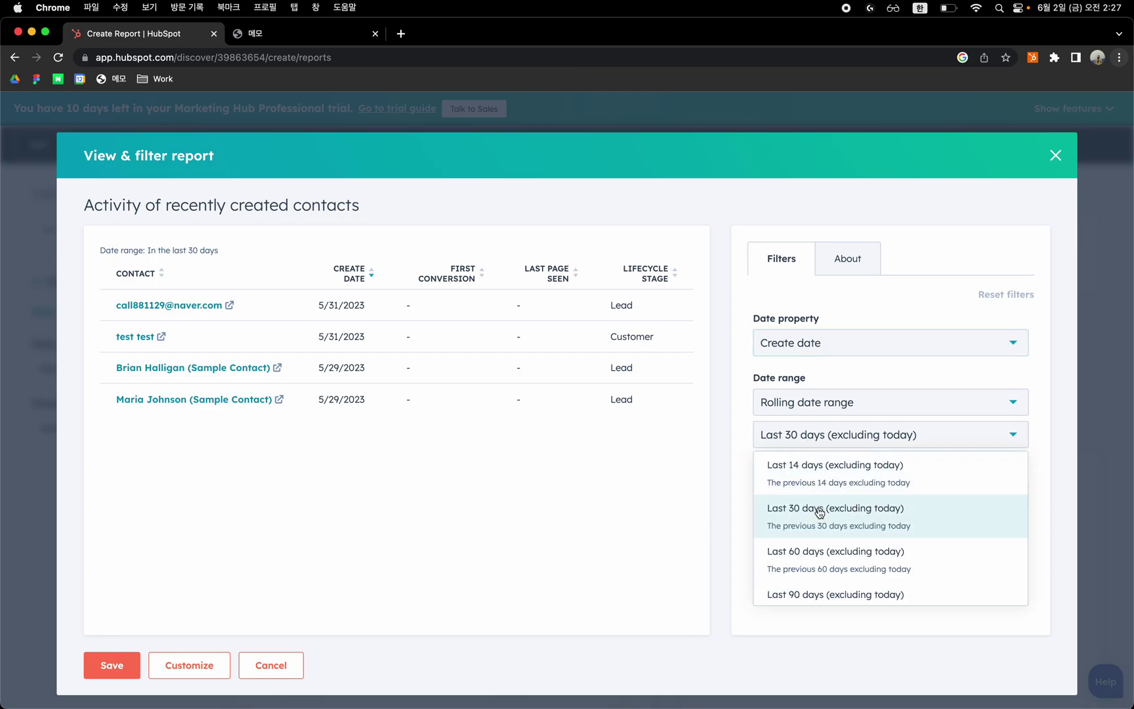
{"action": "scroll", "coordinate": [819, 512], "scroll_direction": "down", "scroll_amount": 3}
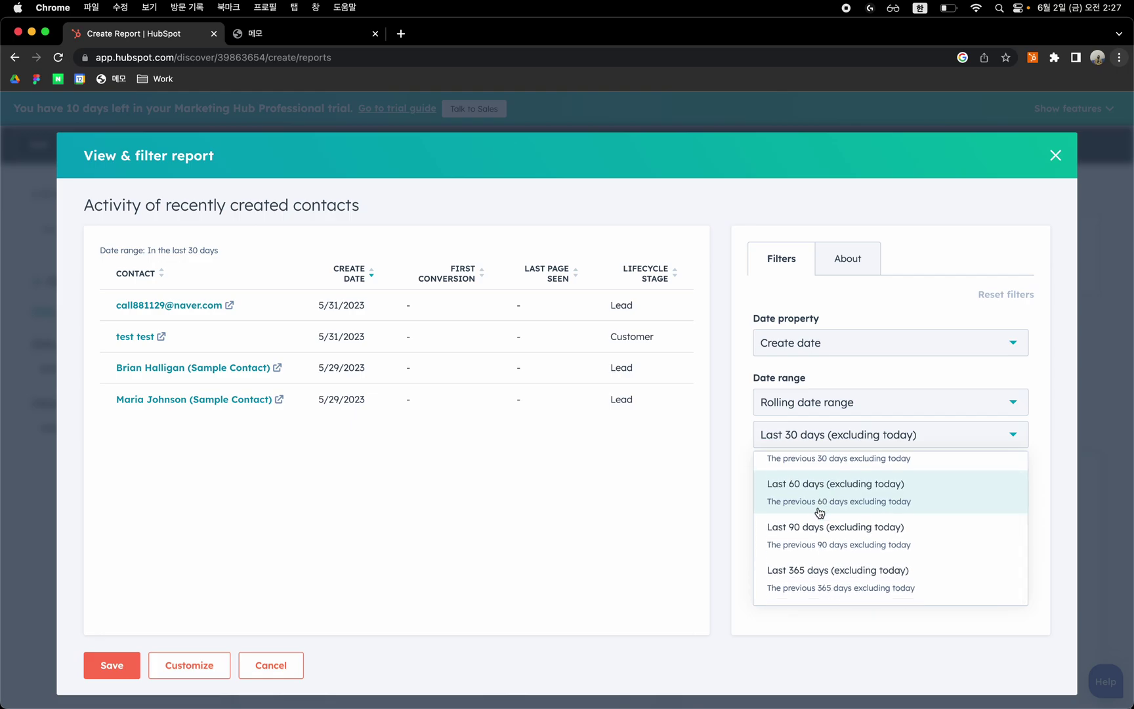
{"action": "left_click", "coordinate": [819, 571]}
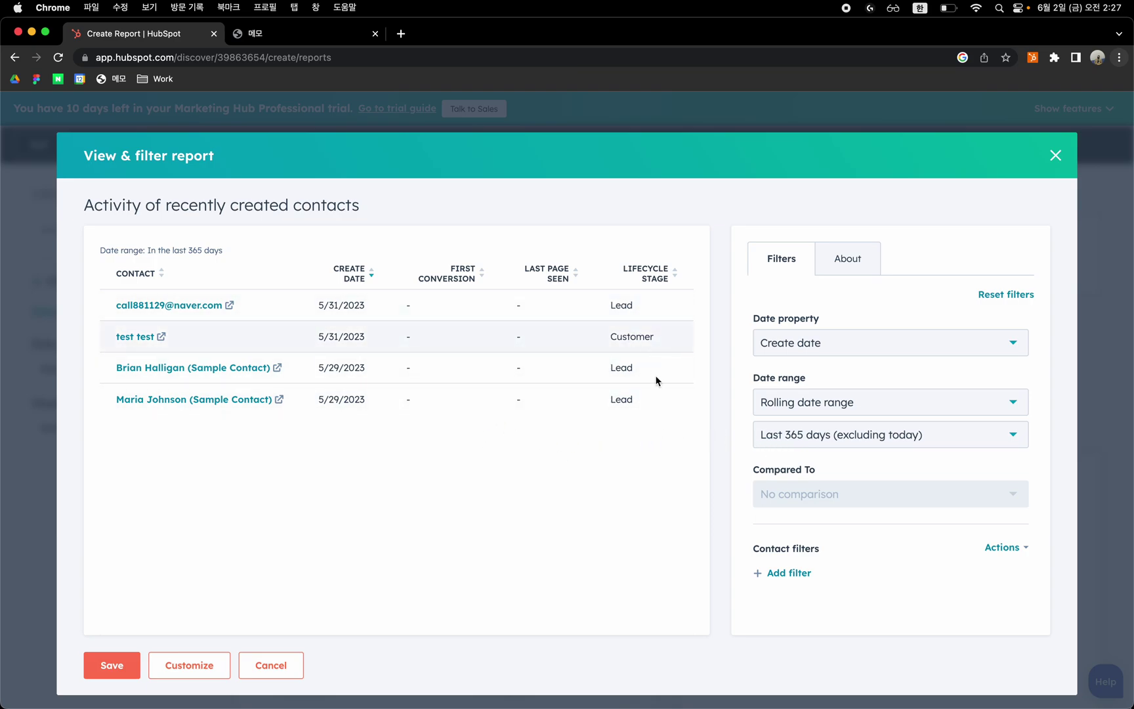
{"action": "left_click", "coordinate": [812, 409]}
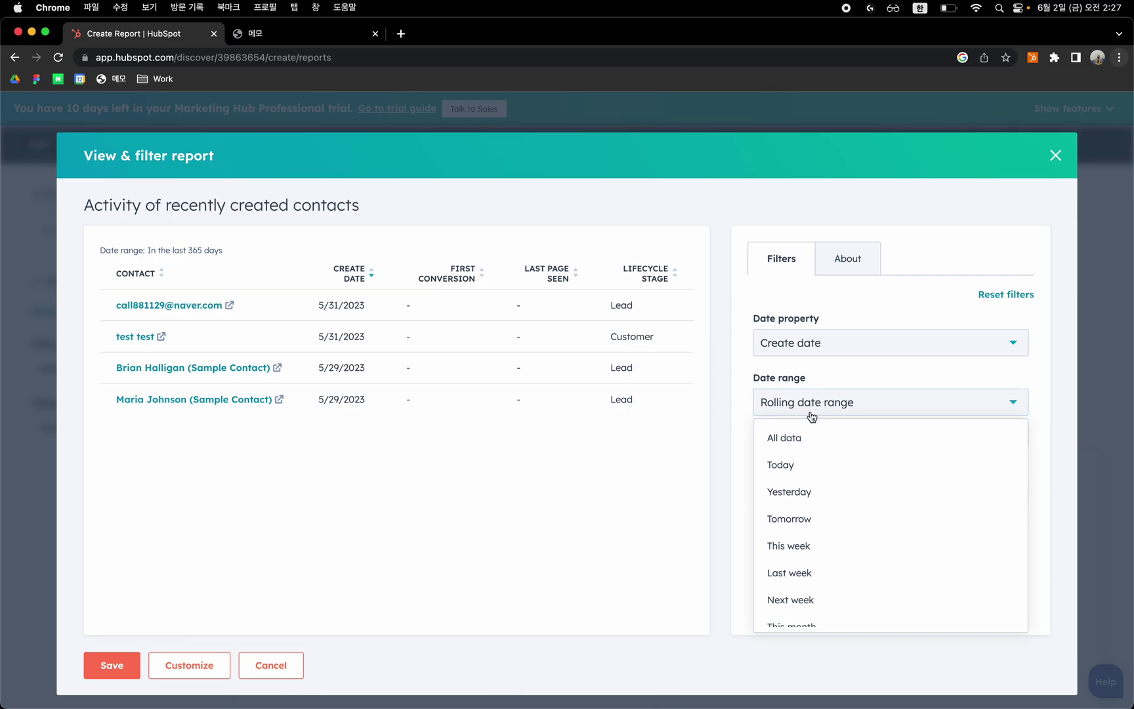
{"action": "left_click", "coordinate": [800, 438]}
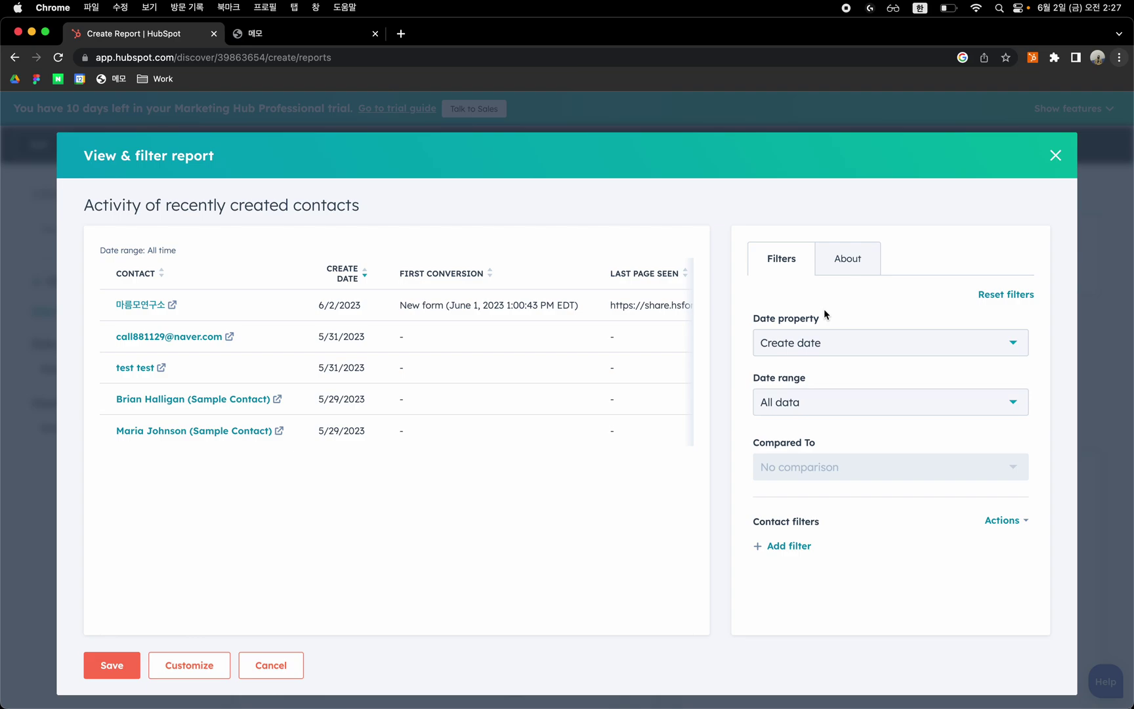
- Start a new contact filter, look through the contact properties and search them for "email"
{"action": "left_click", "coordinate": [789, 554]}
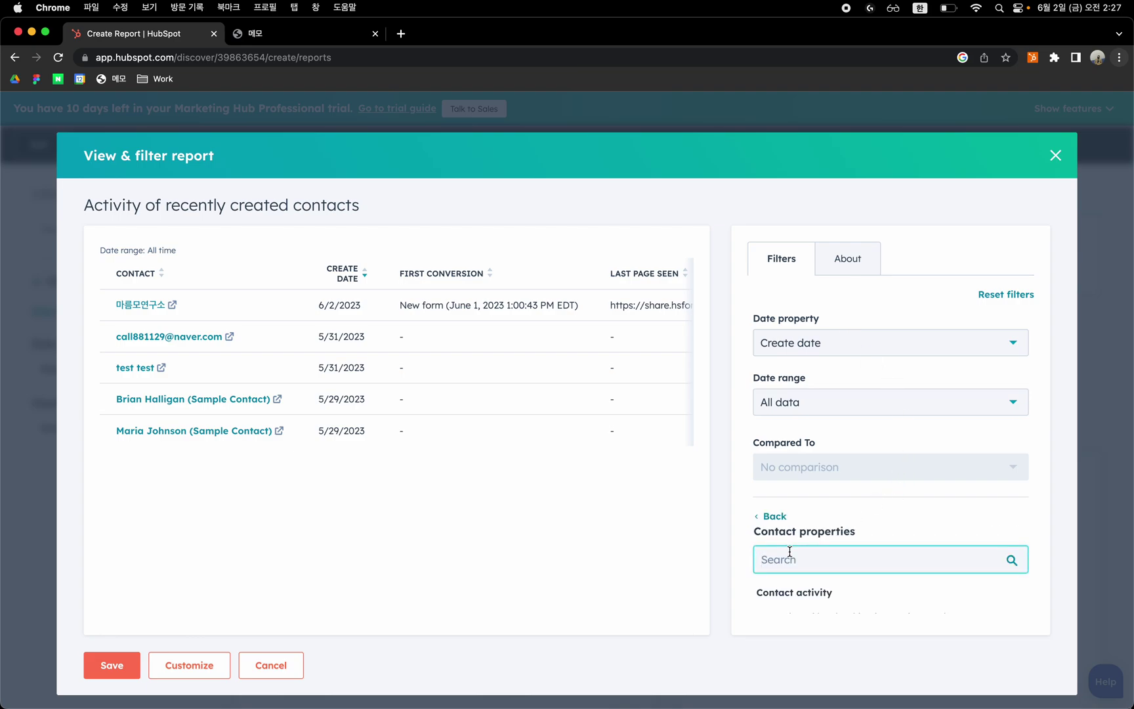
{"action": "scroll", "coordinate": [791, 557], "scroll_direction": "down", "scroll_amount": 1}
{"action": "scroll", "coordinate": [791, 557], "scroll_direction": "down", "scroll_amount": 5}
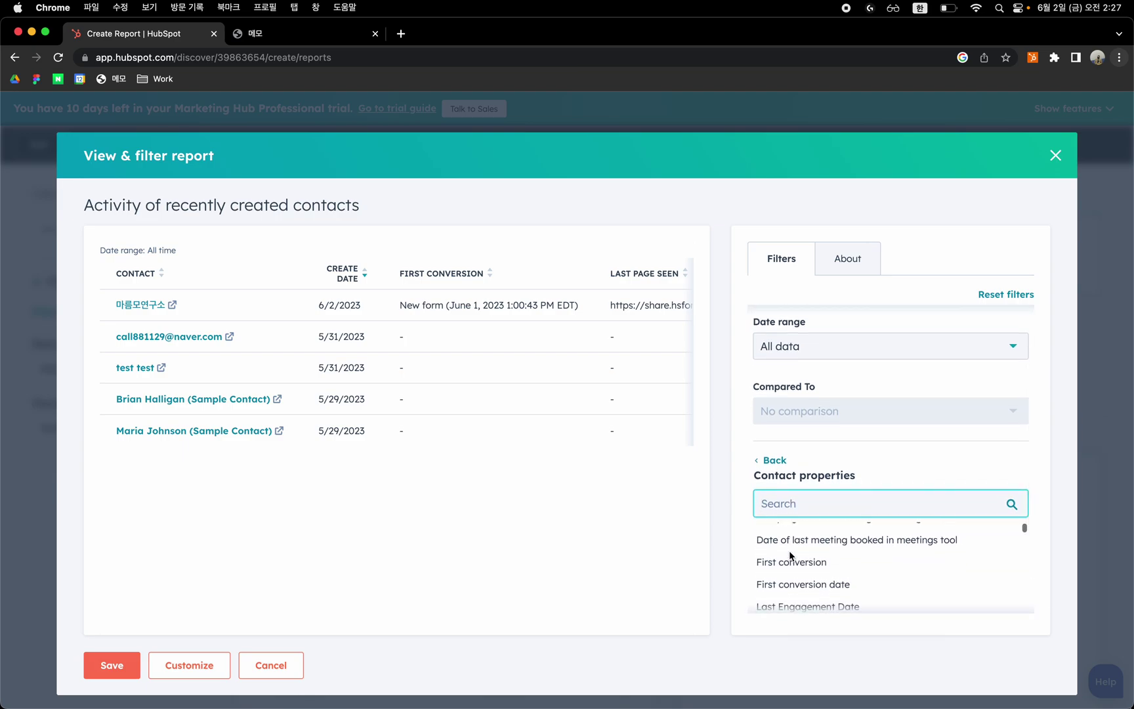
{"action": "scroll", "coordinate": [791, 555], "scroll_direction": "down", "scroll_amount": 10}
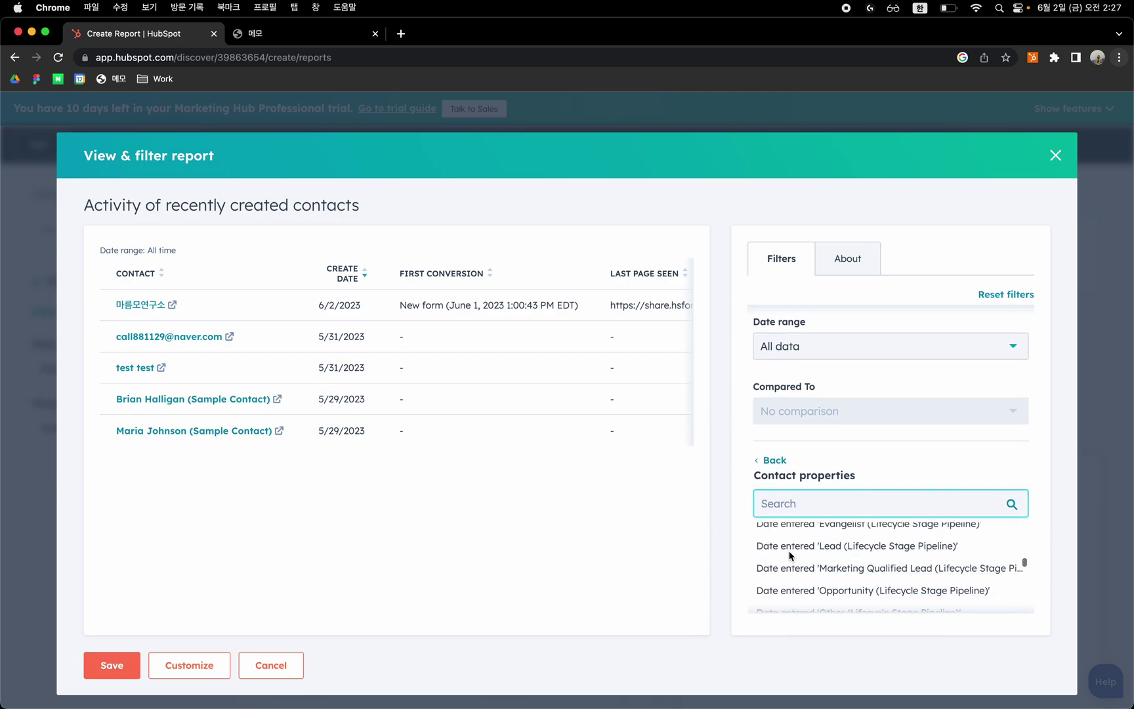
{"action": "scroll", "coordinate": [791, 555], "scroll_direction": "down", "scroll_amount": 8}
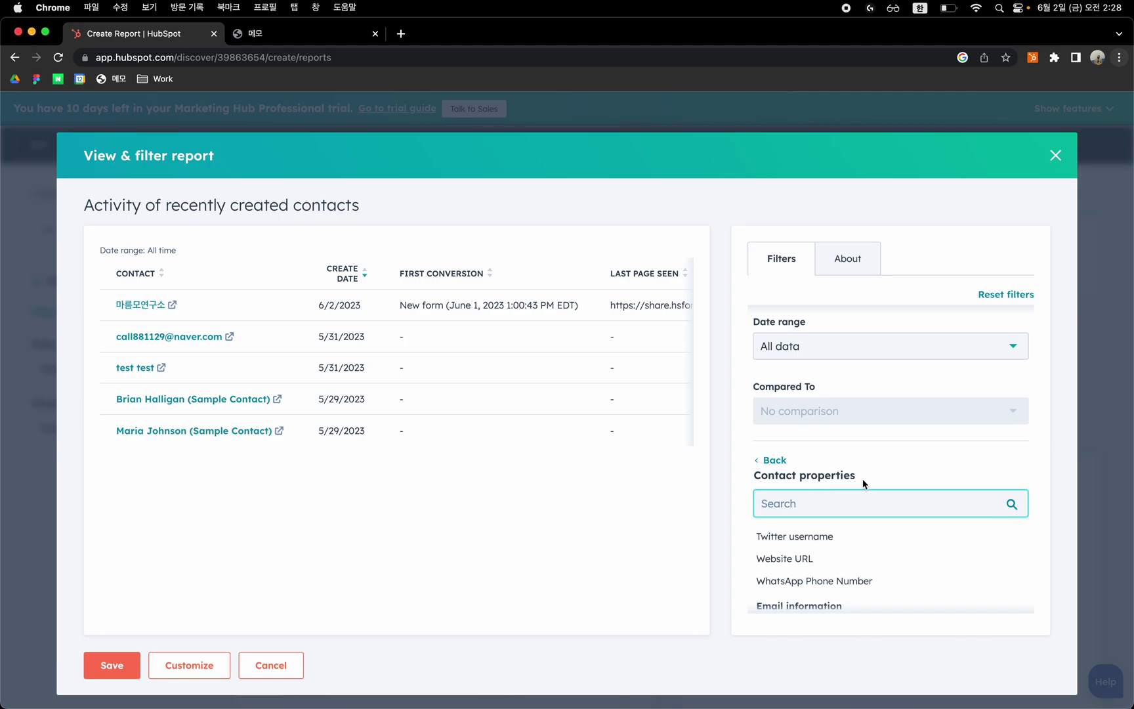
{"action": "type", "text": "ㄷ"}
{"action": "key", "text": "BackSpace"}
{"action": "key", "text": "Caps_Lock"}
{"action": "type", "text": "email"}
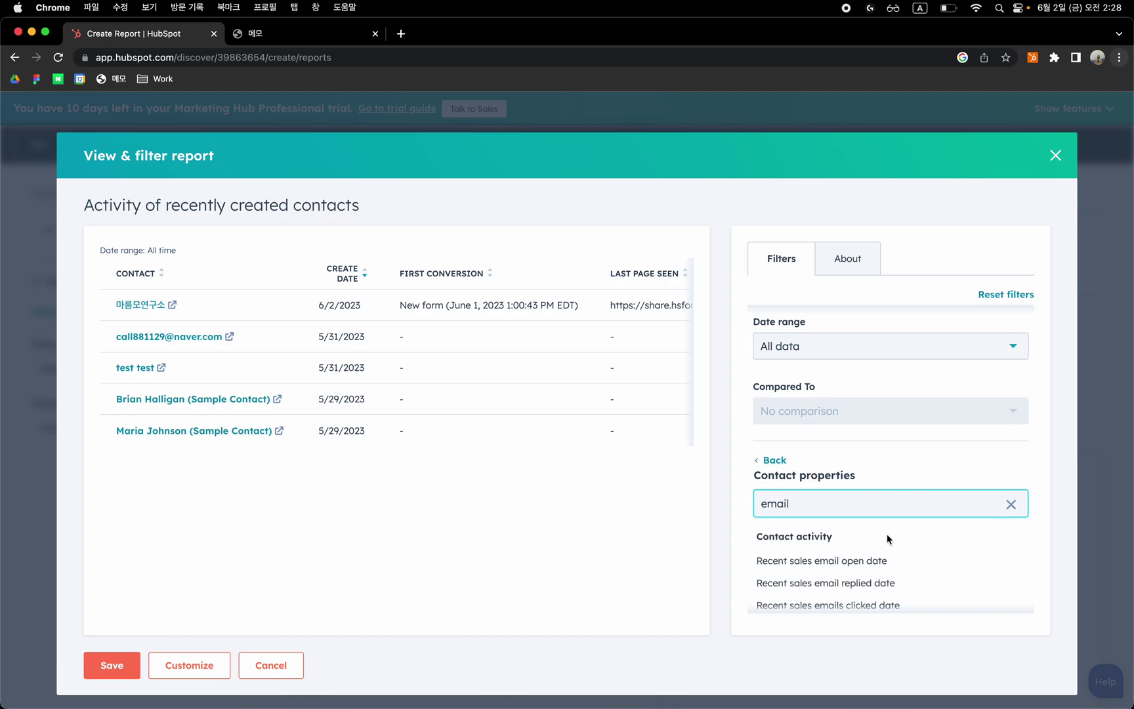
- Choose the Email property under Contact information for the contact filter
{"action": "scroll", "coordinate": [894, 460], "scroll_direction": "down", "scroll_amount": 2}
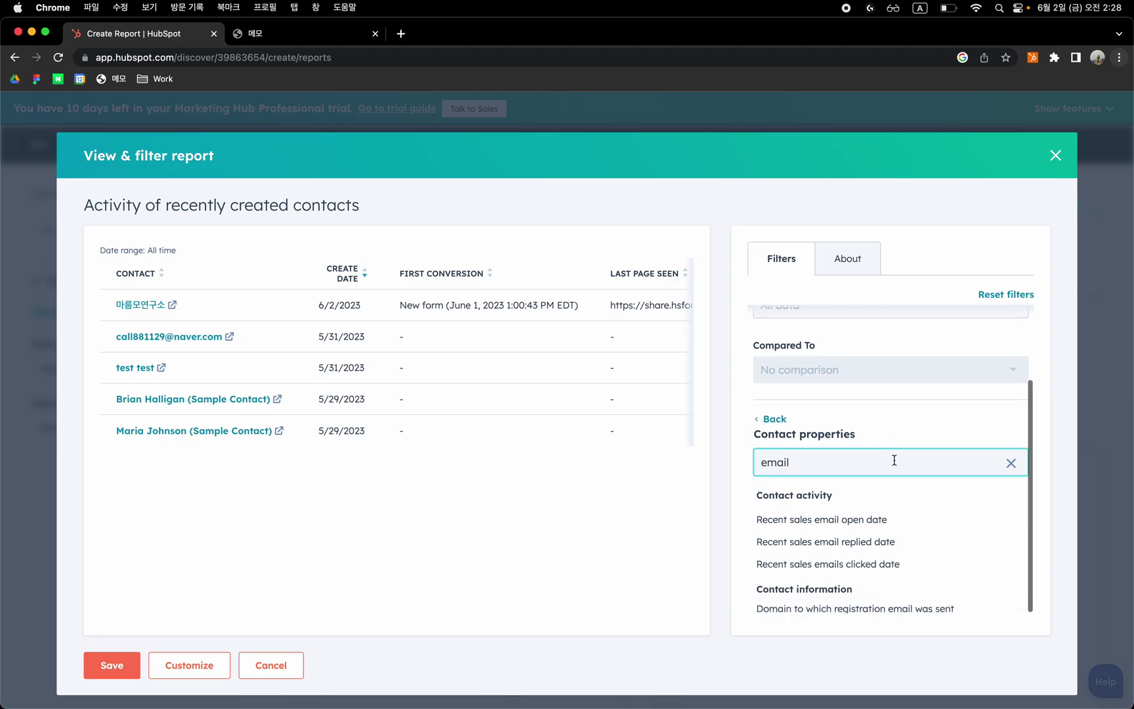
{"action": "scroll", "coordinate": [869, 536], "scroll_direction": "down", "scroll_amount": 5}
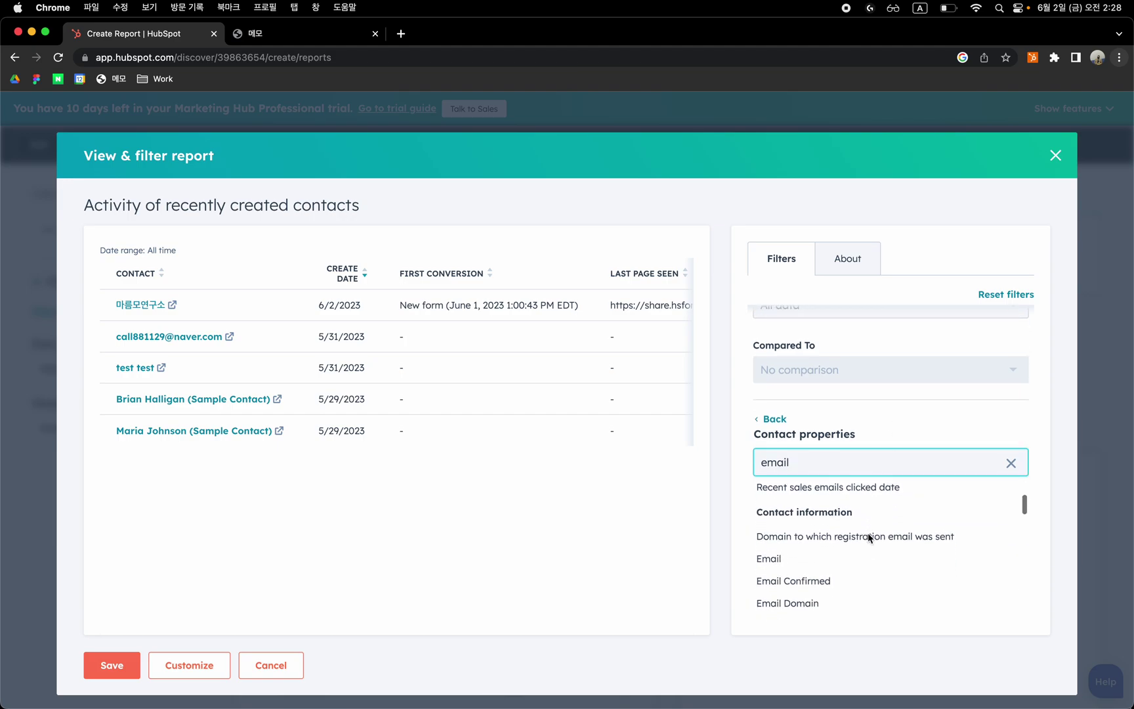
{"action": "scroll", "coordinate": [790, 525], "scroll_direction": "up", "scroll_amount": 1}
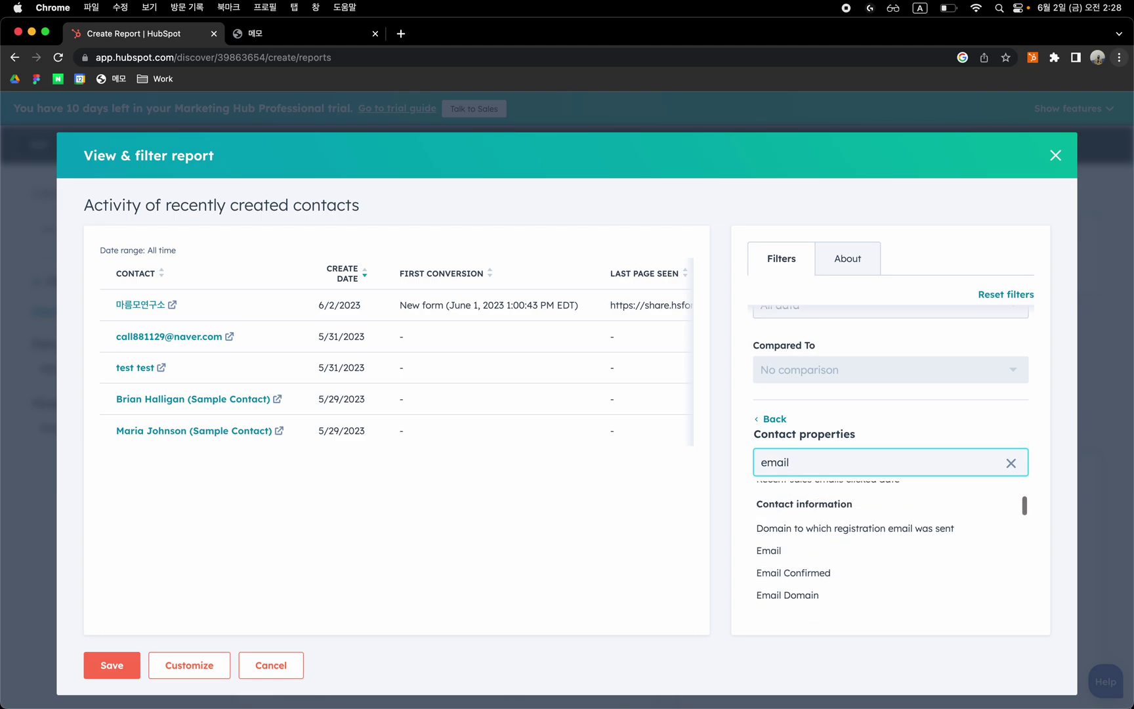
{"action": "left_click", "coordinate": [791, 559]}
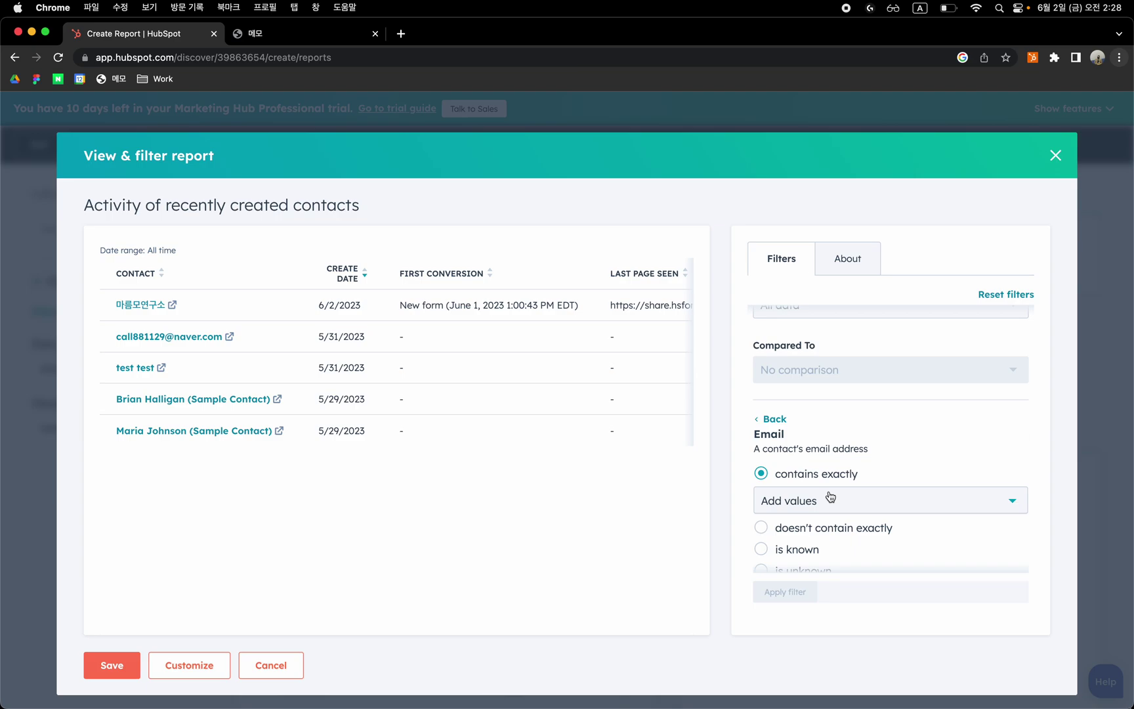
- Apply a contact filter so the report keeps only contacts whose Email contains exactly "hubspot.com"
{"action": "scroll", "coordinate": [831, 496], "scroll_direction": "down", "scroll_amount": 1}
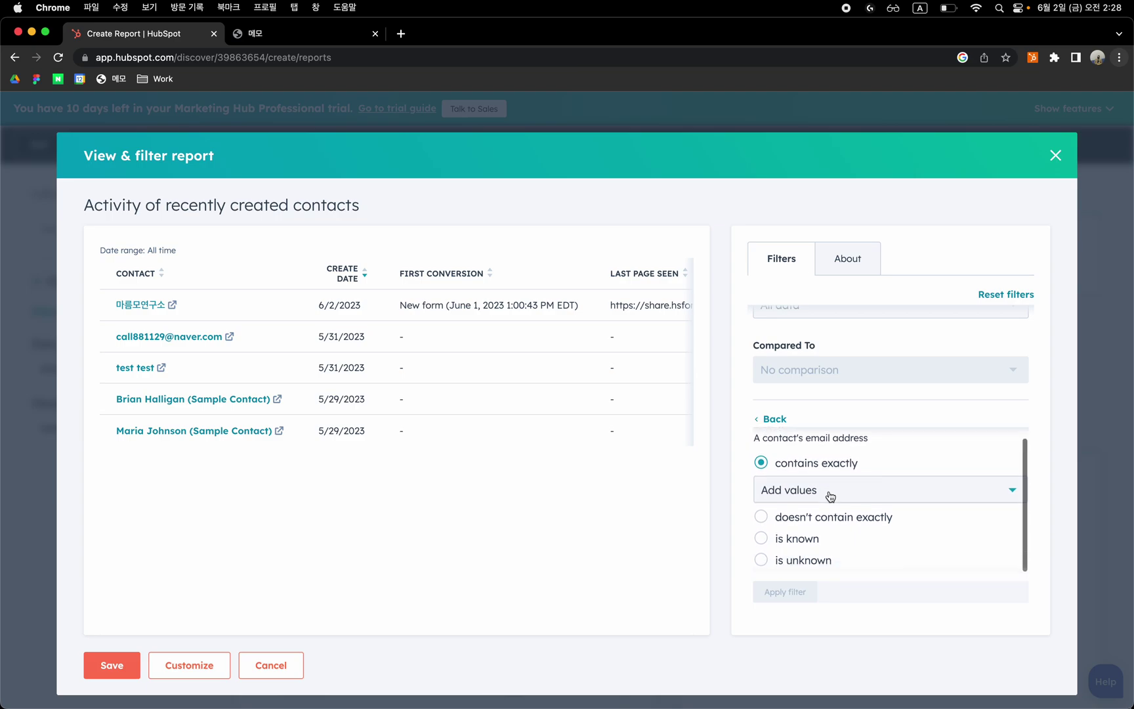
{"action": "scroll", "coordinate": [831, 496], "scroll_direction": "up", "scroll_amount": 1}
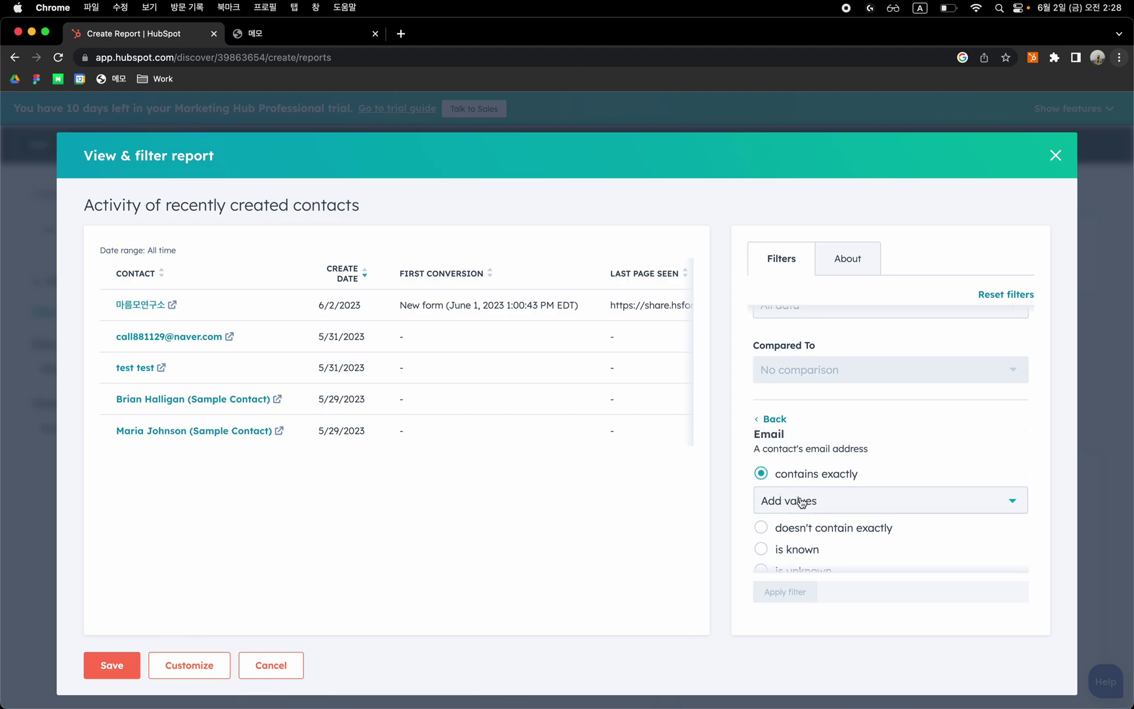
{"action": "scroll", "coordinate": [799, 476], "scroll_direction": "down", "scroll_amount": 1}
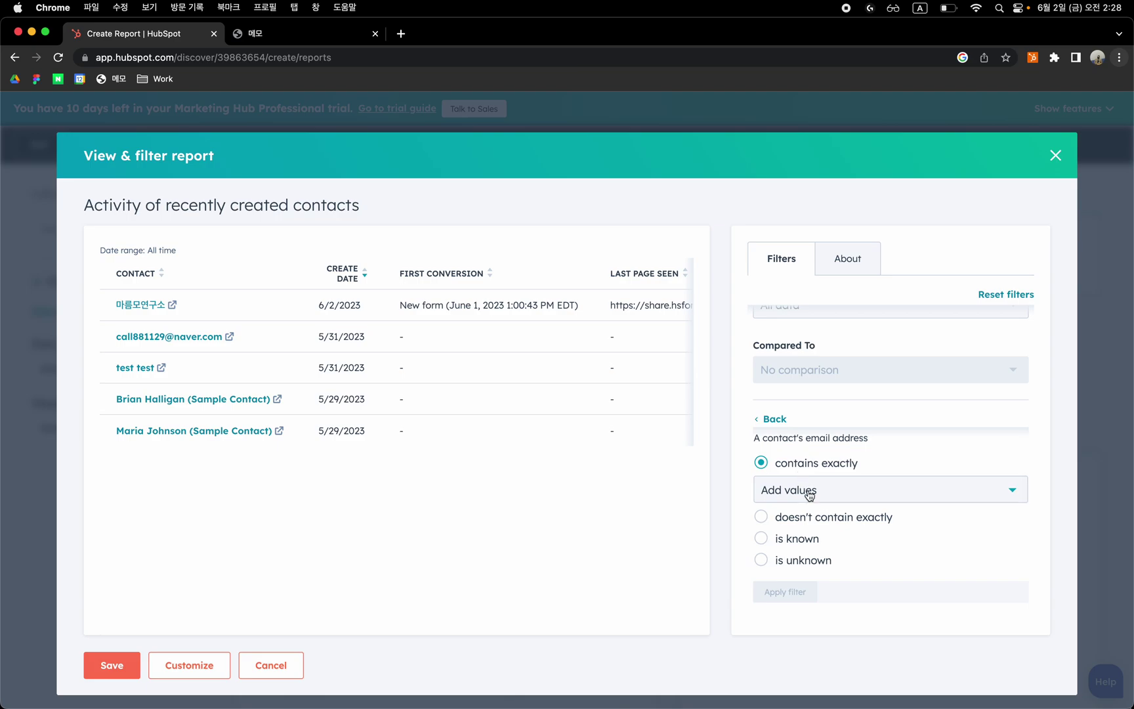
{"action": "left_click", "coordinate": [812, 517]}
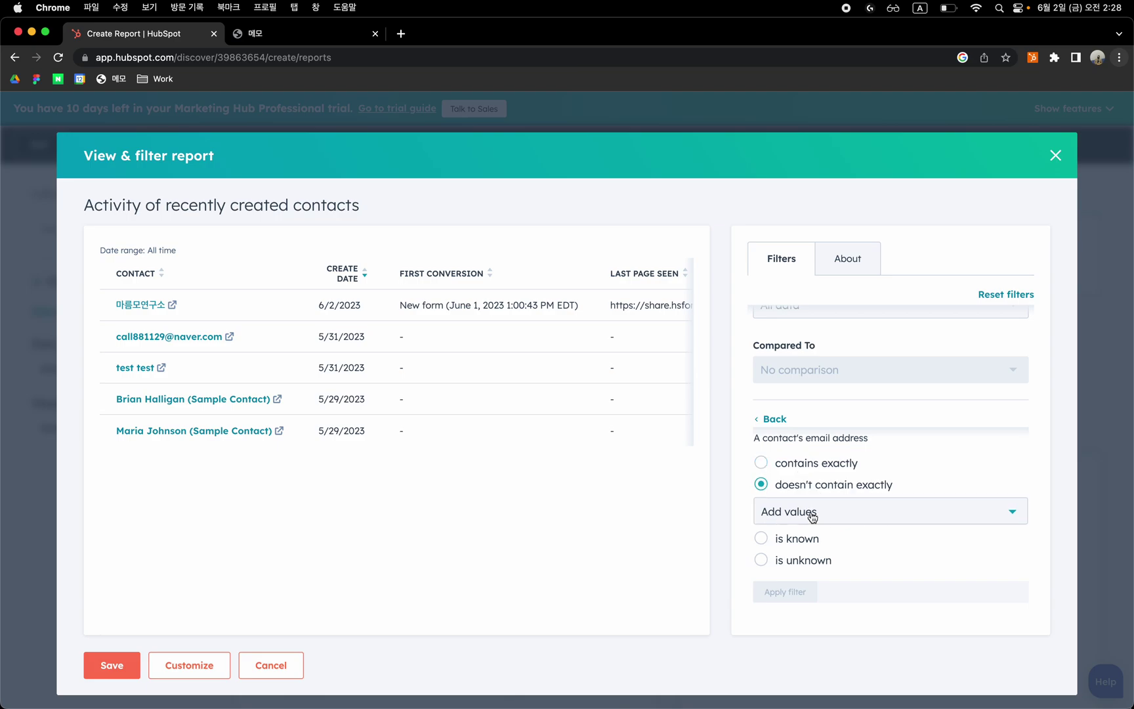
{"action": "left_click", "coordinate": [824, 468]}
{"action": "left_click", "coordinate": [814, 492]}
{"action": "type", "text": "hubspo"}
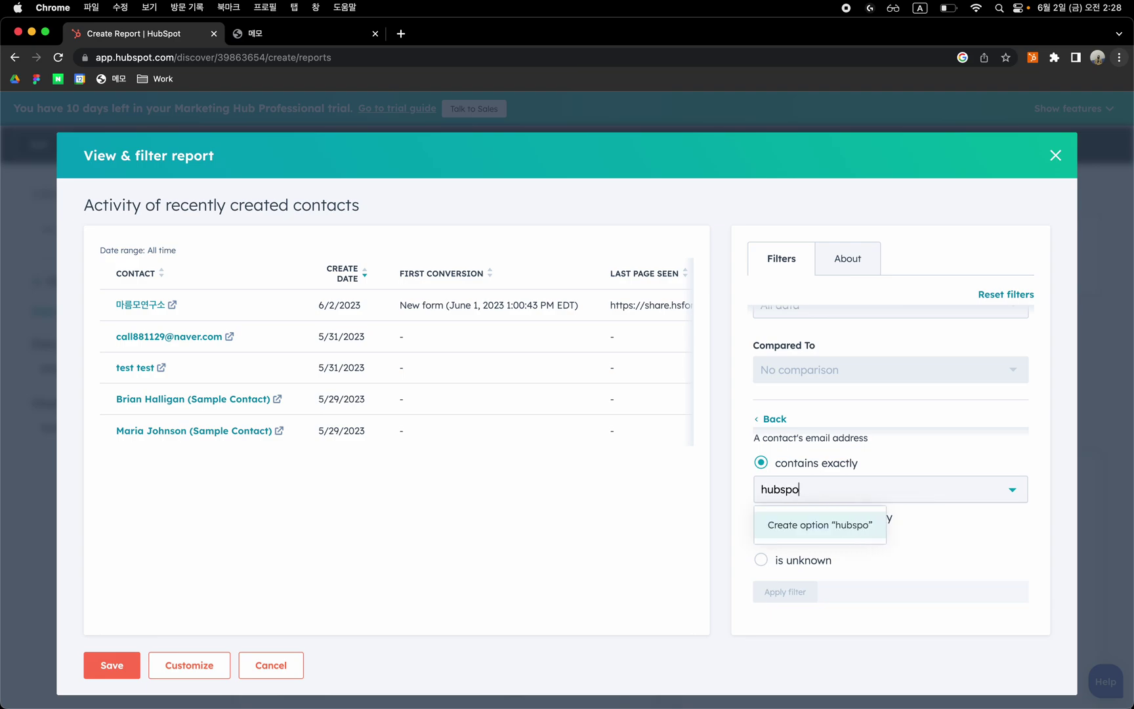
{"action": "type", "text": "t.com"}
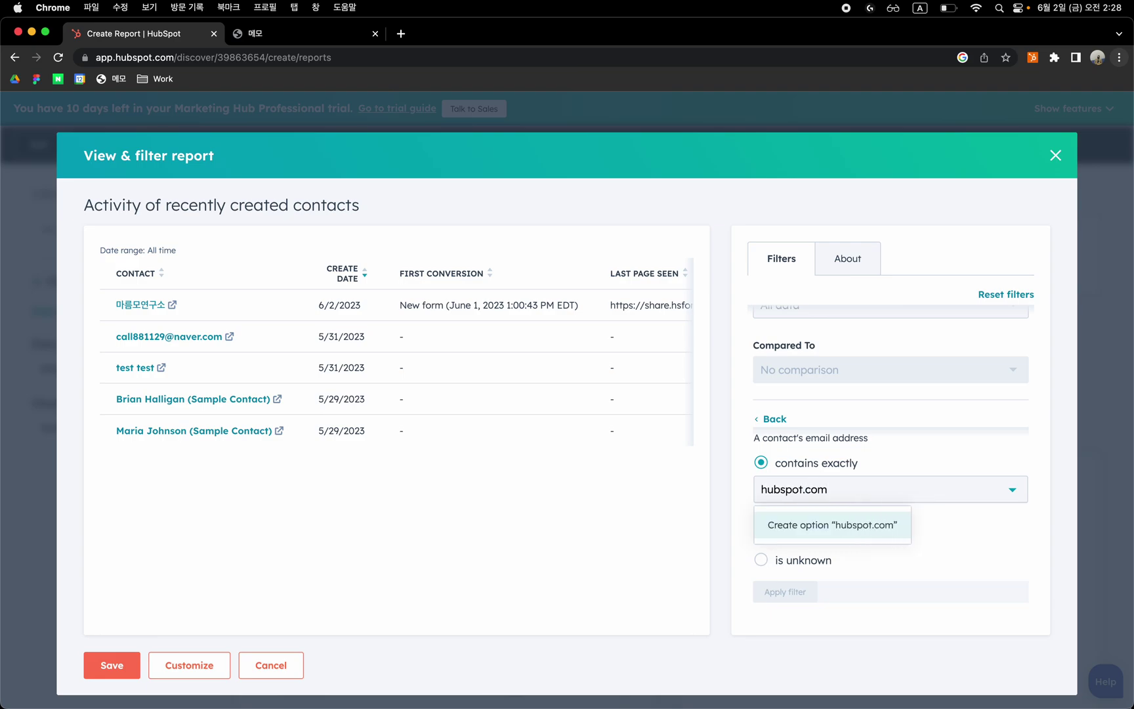
{"action": "key", "text": "Return"}
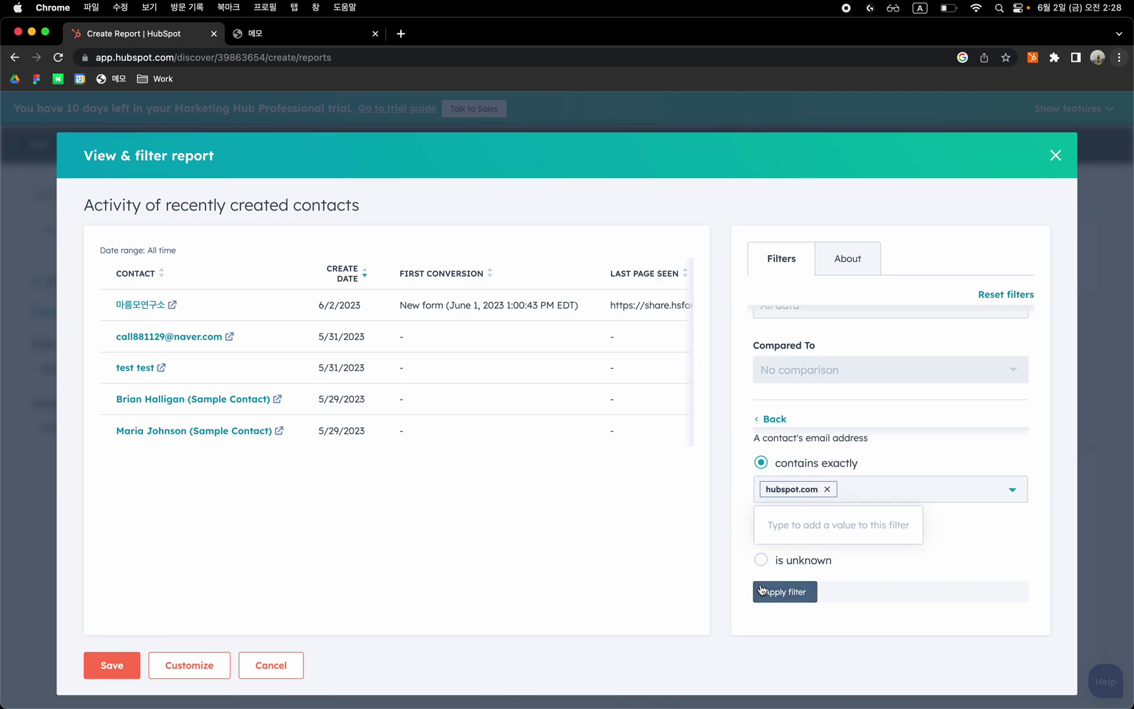
{"action": "left_click", "coordinate": [792, 592]}
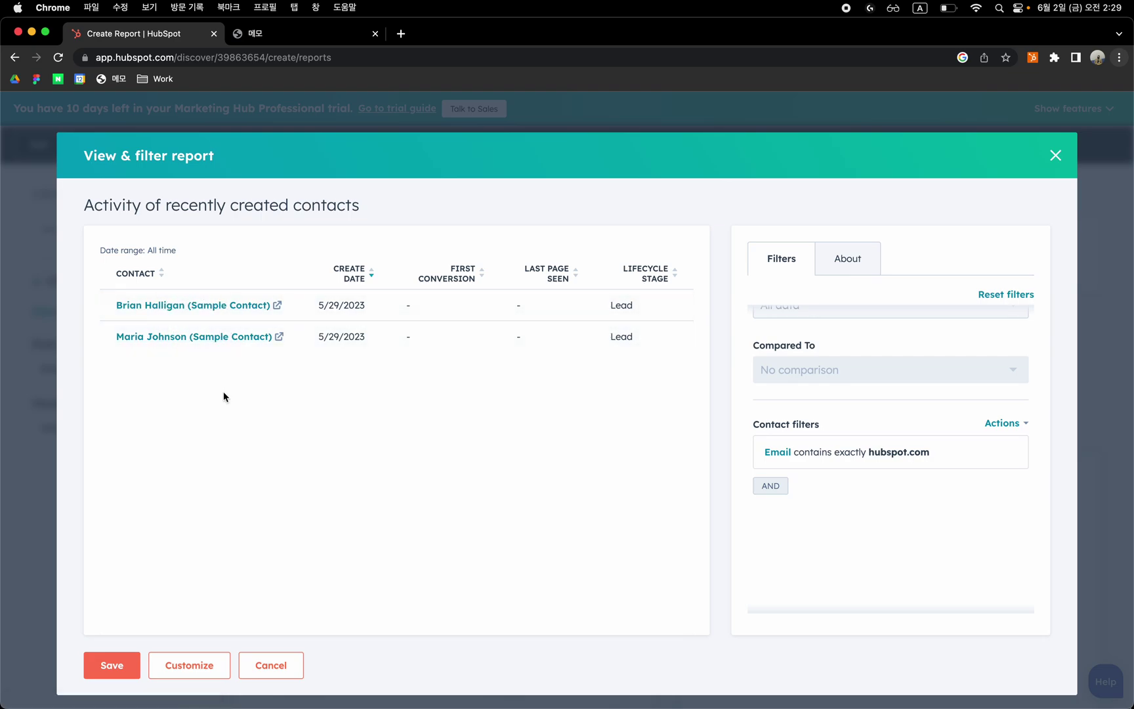
- Save the Activity of recently created contacts report to the existing dashboard "예시 대시보드" and go to that dashboard
{"action": "left_click", "coordinate": [126, 662]}
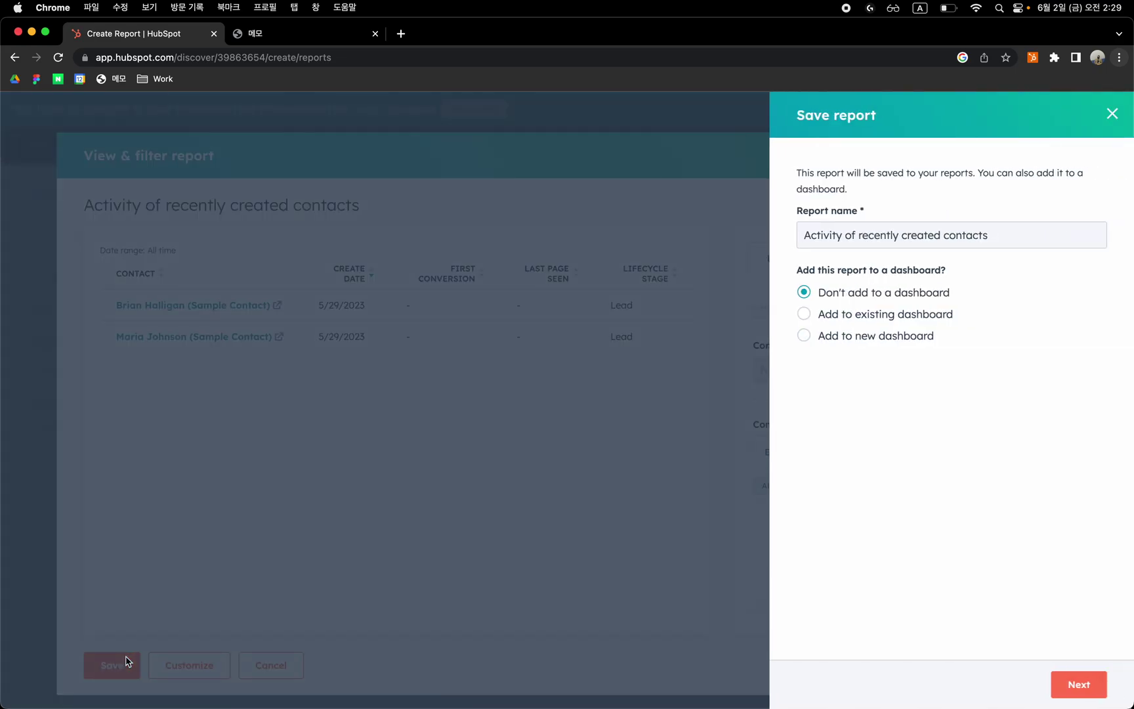
{"action": "left_click", "coordinate": [804, 315]}
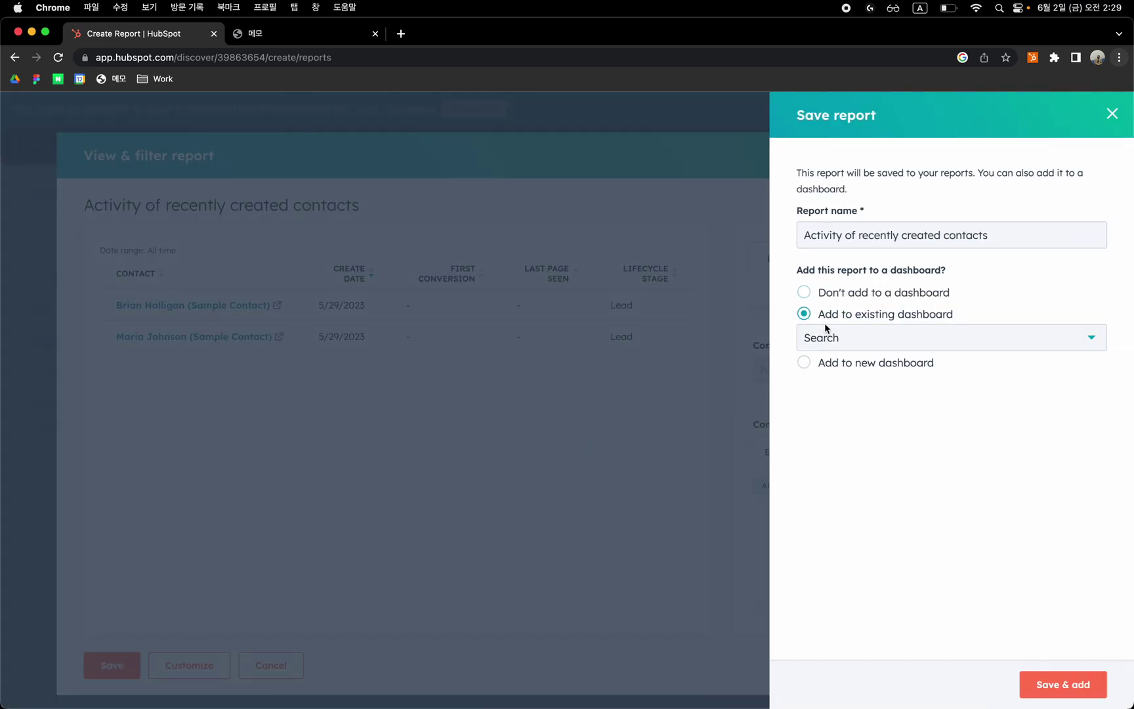
{"action": "left_click", "coordinate": [847, 338]}
{"action": "left_click", "coordinate": [881, 437]}
{"action": "left_click", "coordinate": [1044, 682]}
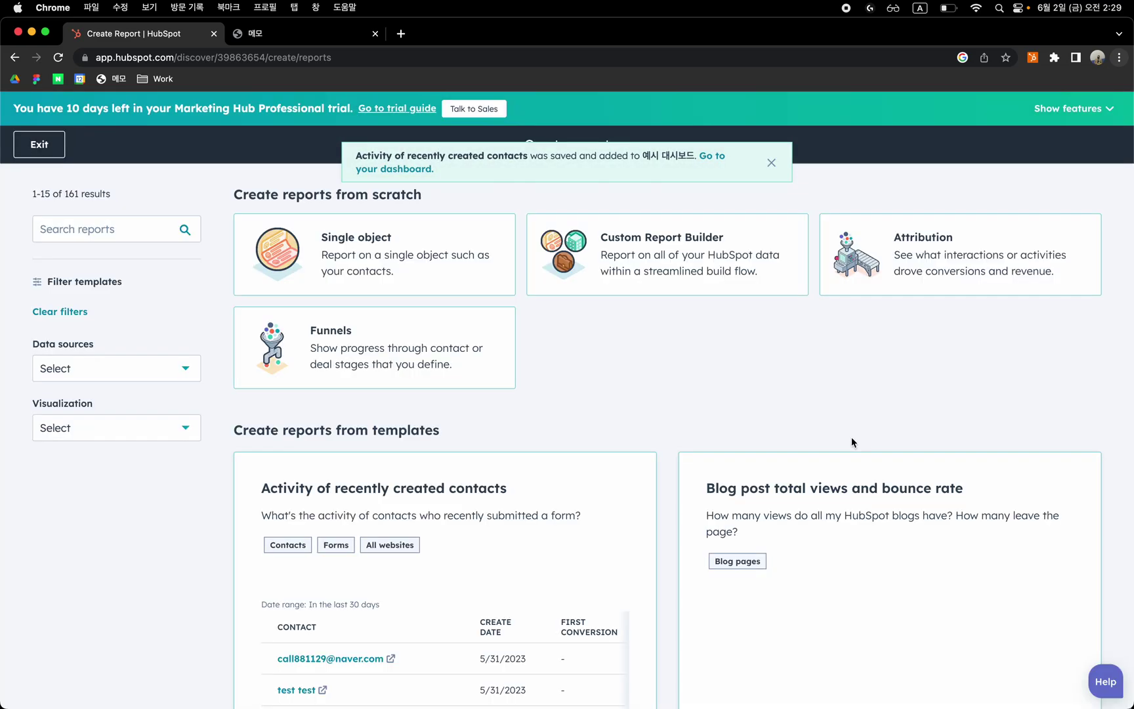
{"action": "left_click", "coordinate": [714, 158]}
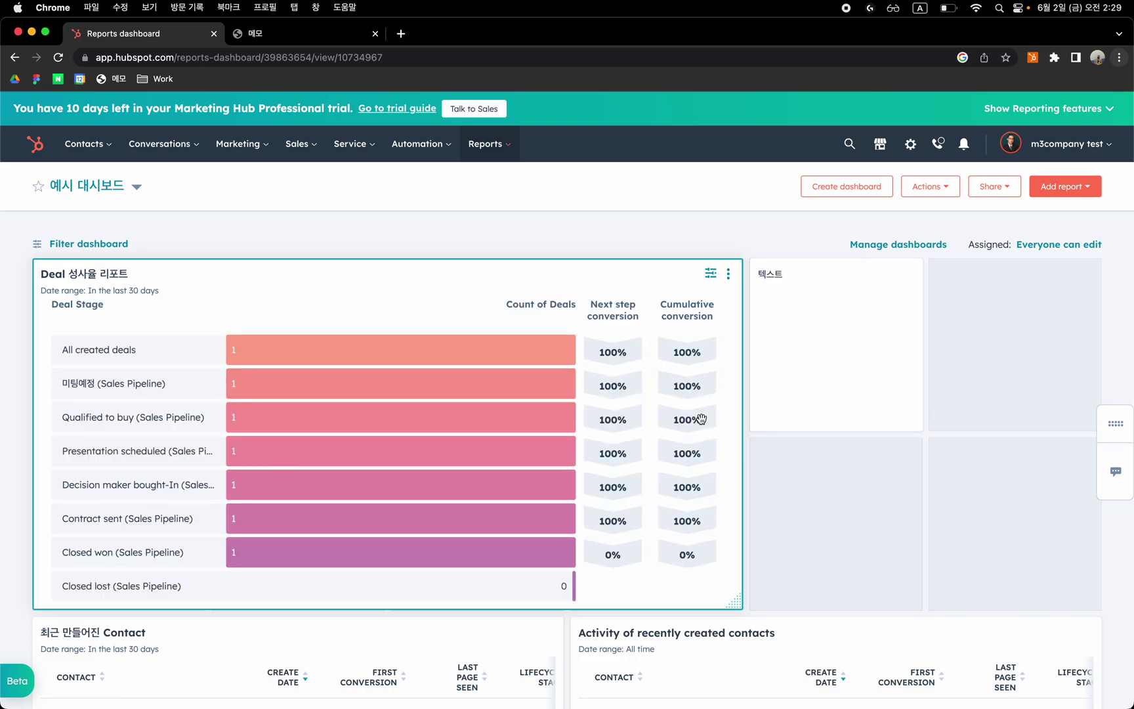
- Review the filters of the Activity of recently created contacts report on the dashboard, and close them without changes
{"action": "scroll", "coordinate": [701, 418], "scroll_direction": "down", "scroll_amount": 6}
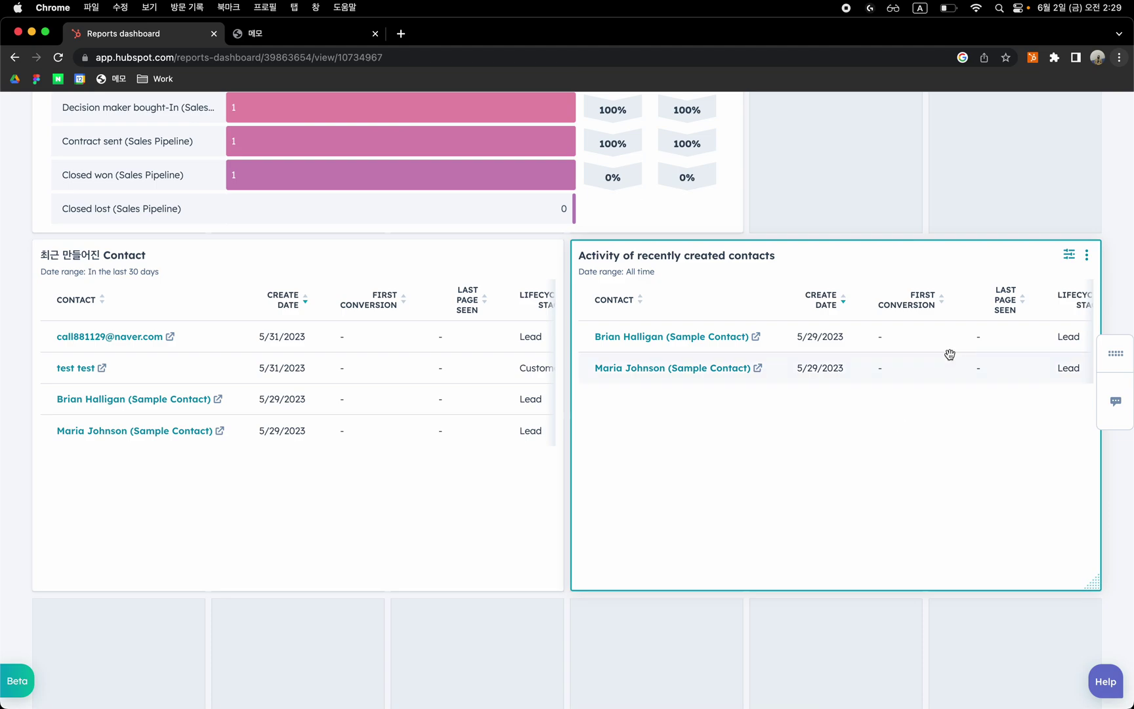
{"action": "left_click", "coordinate": [1073, 260]}
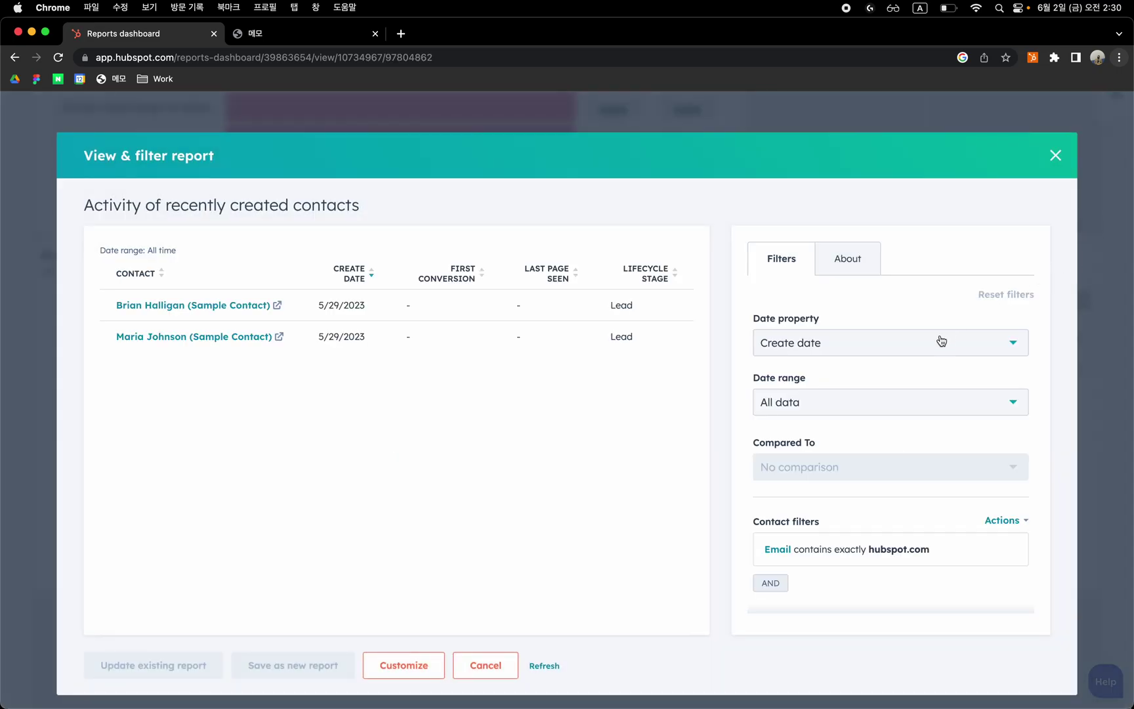
{"action": "scroll", "coordinate": [852, 421], "scroll_direction": "down", "scroll_amount": 3}
{"action": "scroll", "coordinate": [851, 420], "scroll_direction": "up", "scroll_amount": 3}
{"action": "left_click", "coordinate": [515, 659]}
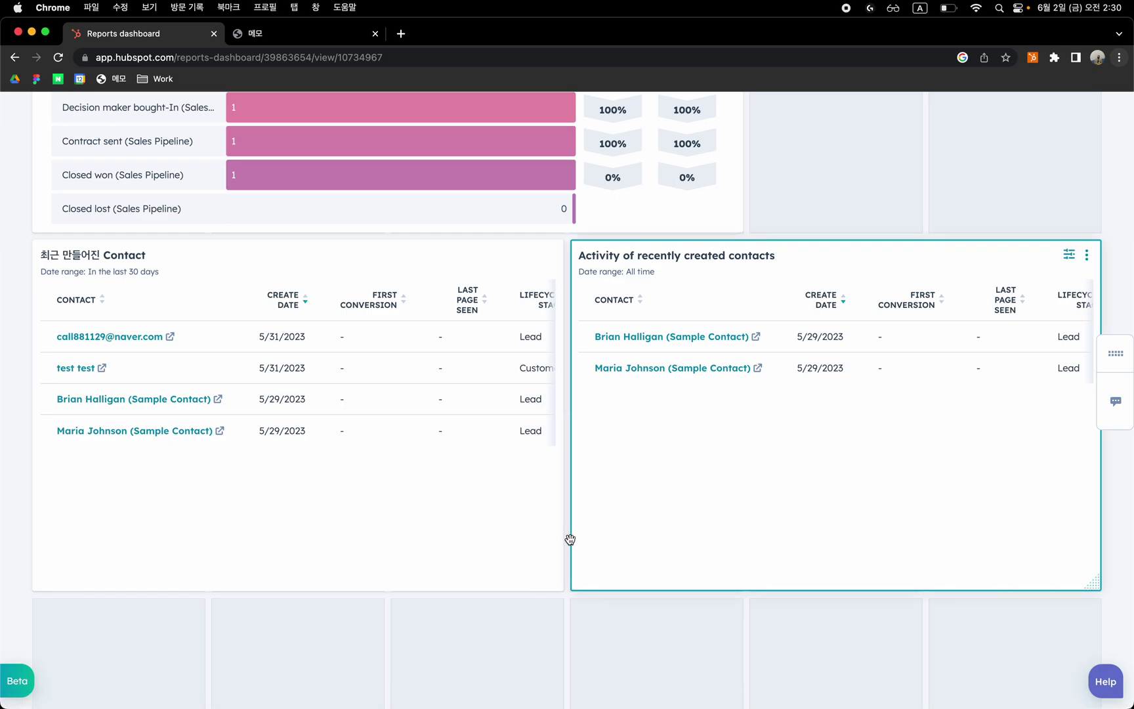
{"action": "scroll", "coordinate": [567, 538], "scroll_direction": "up", "scroll_amount": 6}
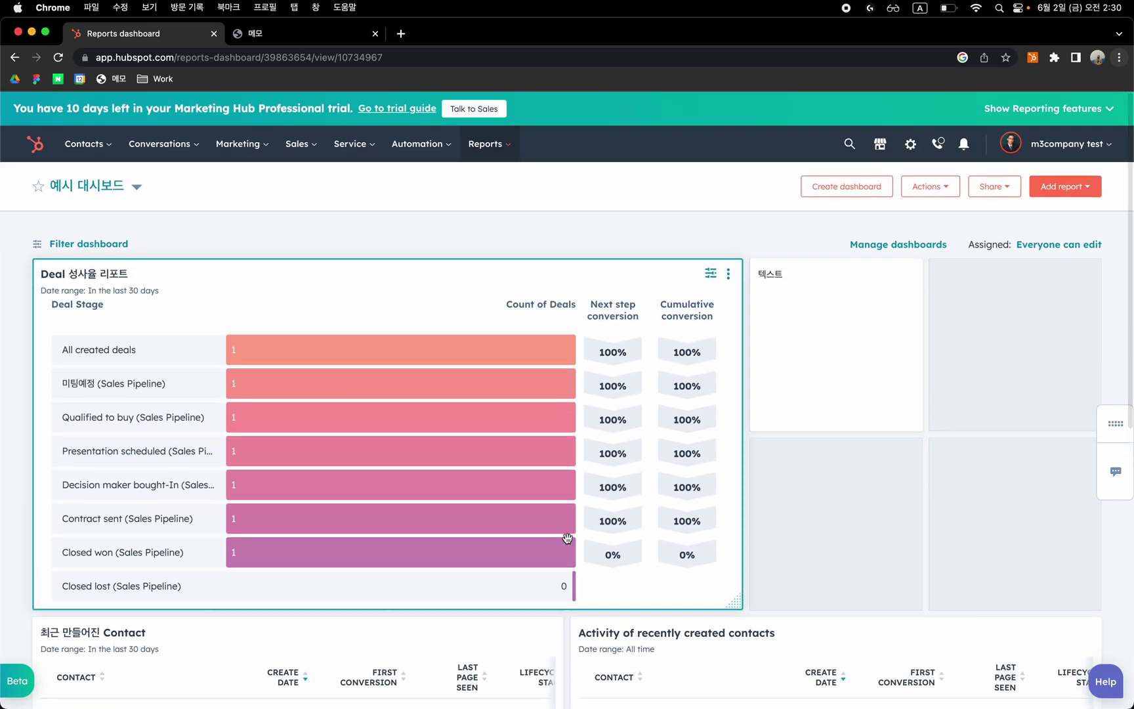